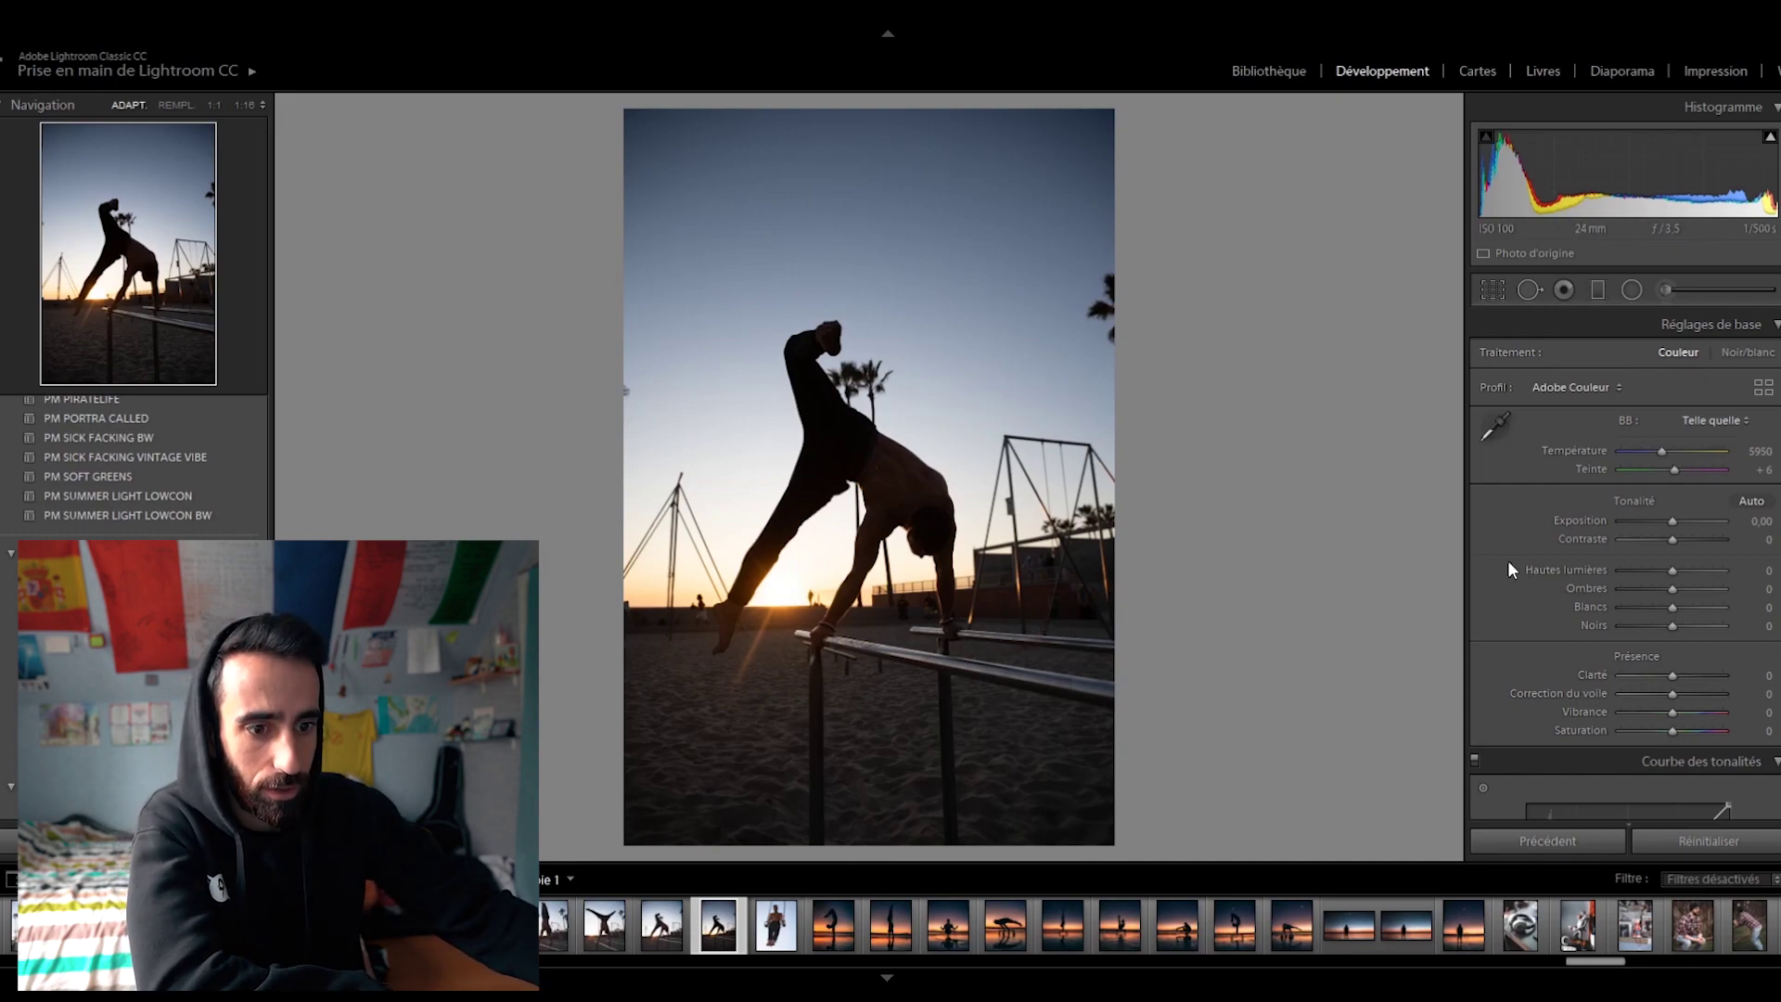
Start cropping the photo with the 4 x 5 / 8 x 10 aspect ratio, keeping the gymnast and bars framed
{"action": "key", "text": "r"}
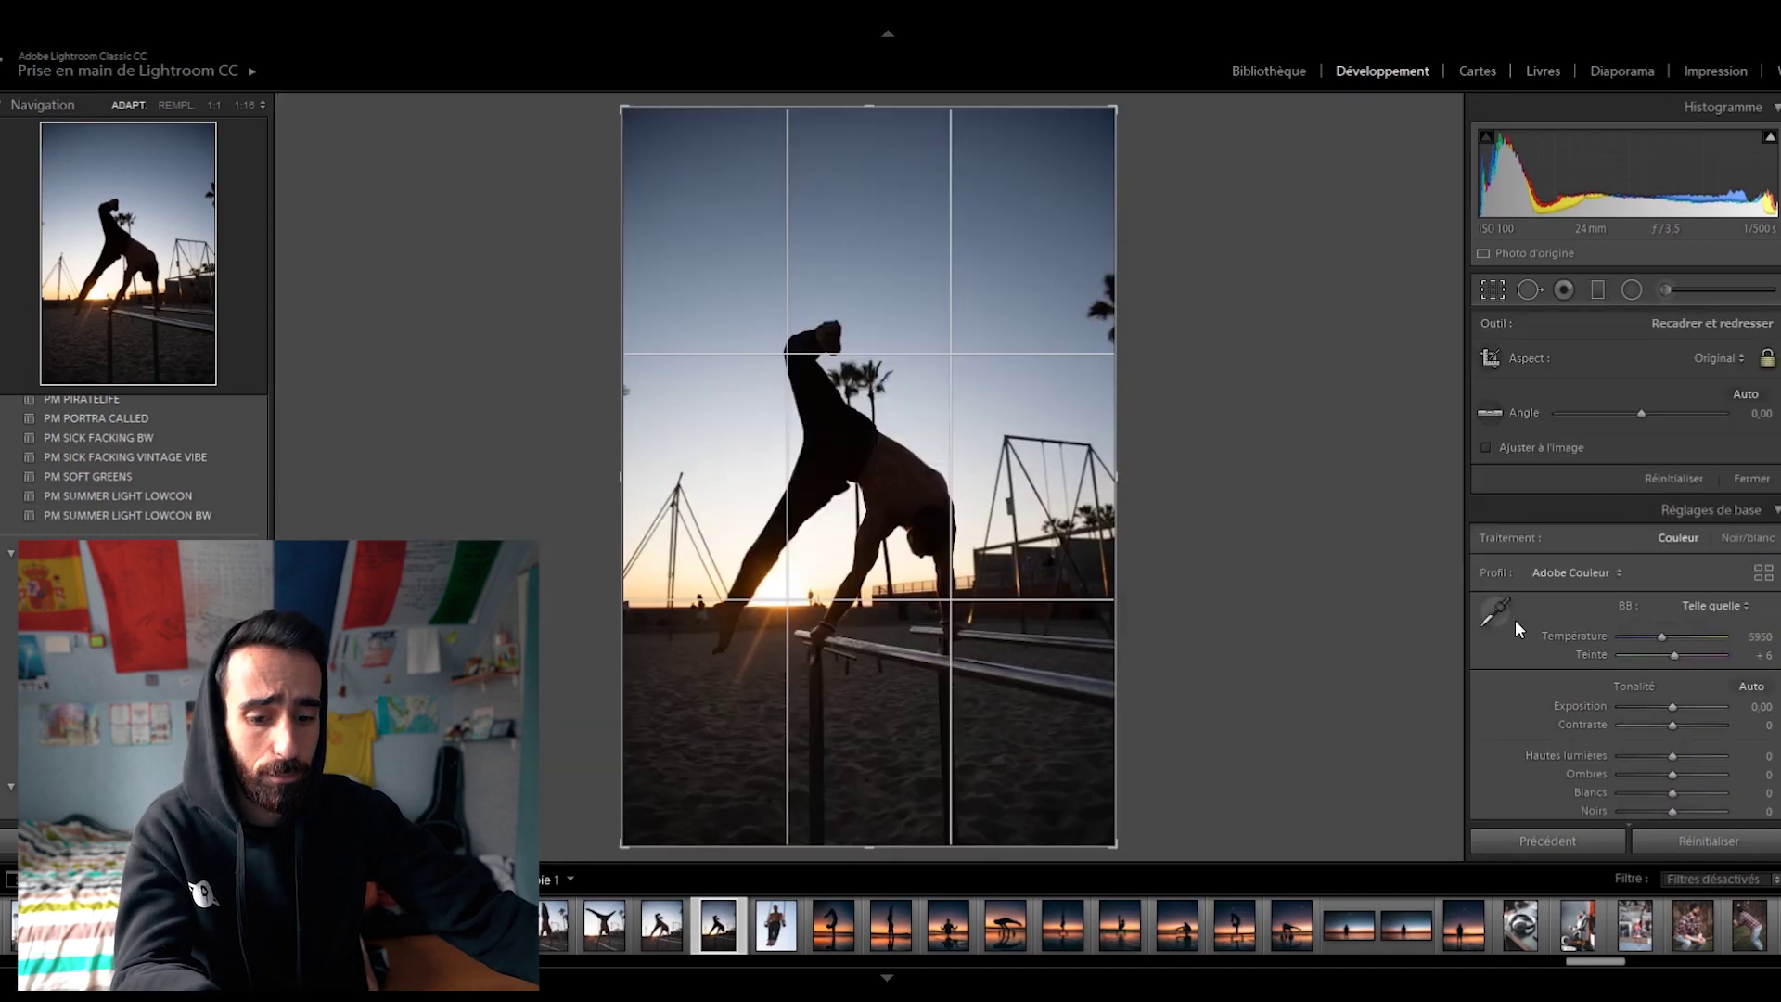
{"action": "key", "text": "r"}
{"action": "key", "text": "r"}
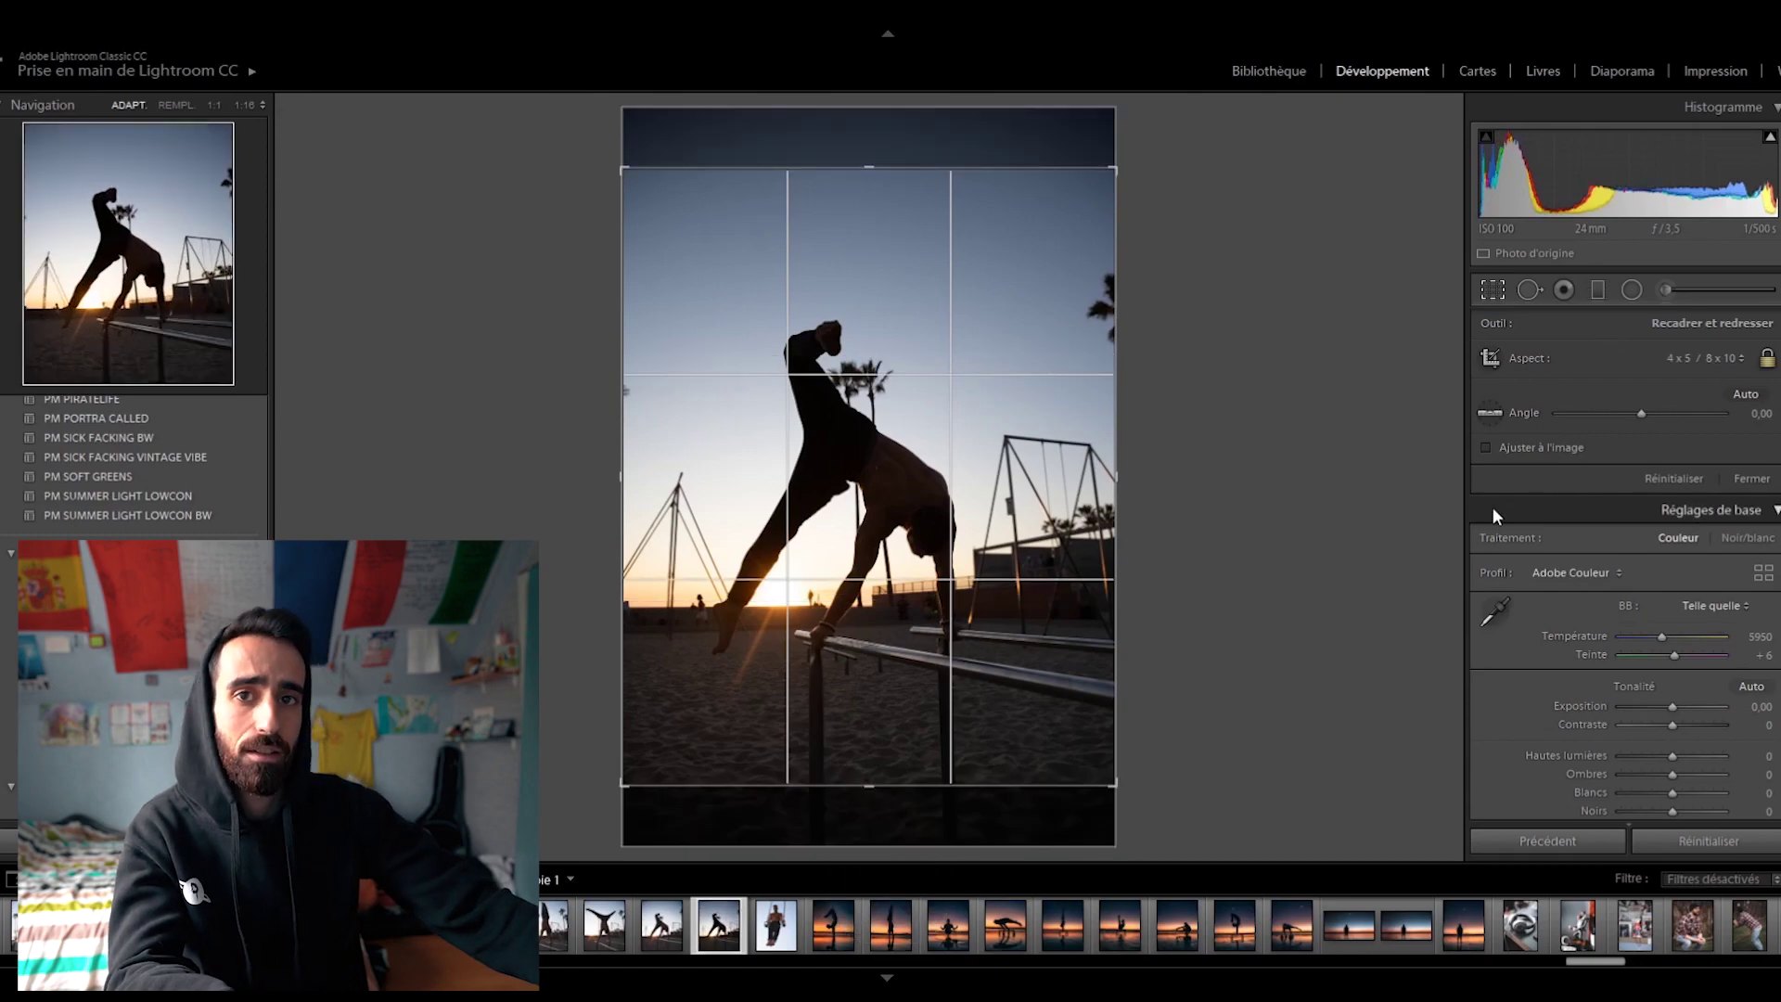
{"action": "left_click_drag", "start_coordinate": [996, 564], "coordinate": [1017, 581]}
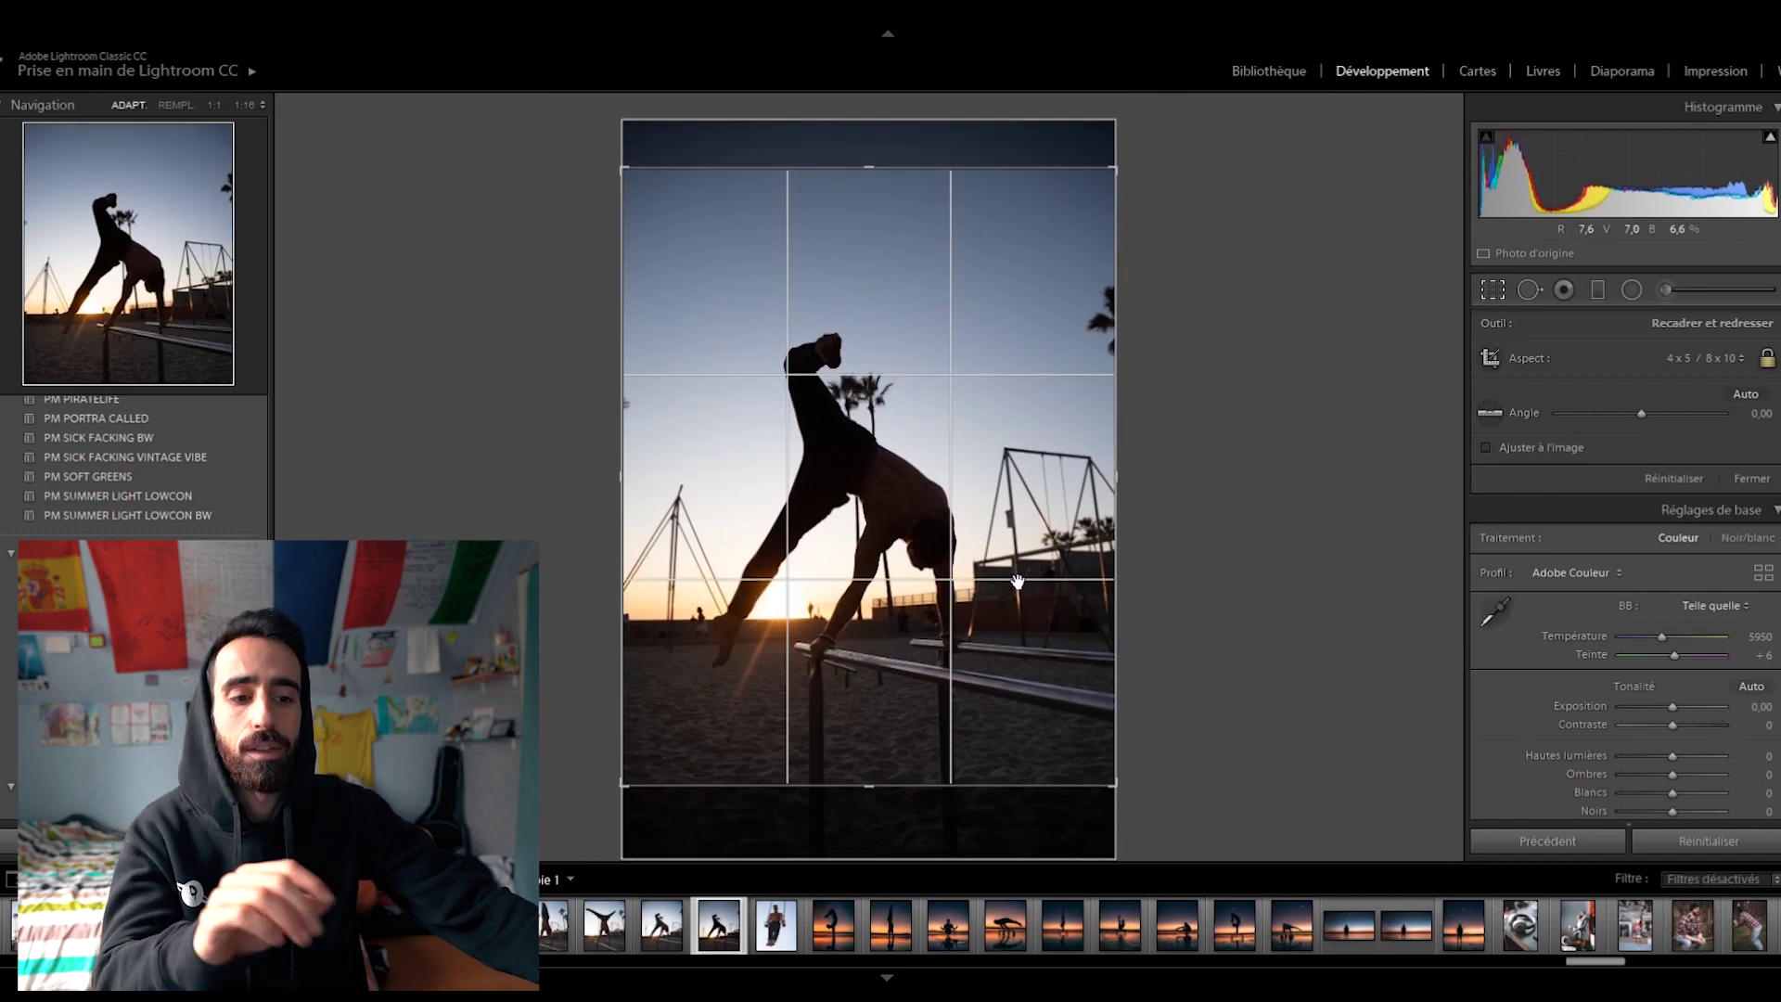
{"action": "left_click_drag", "start_coordinate": [1017, 581], "coordinate": [1064, 606]}
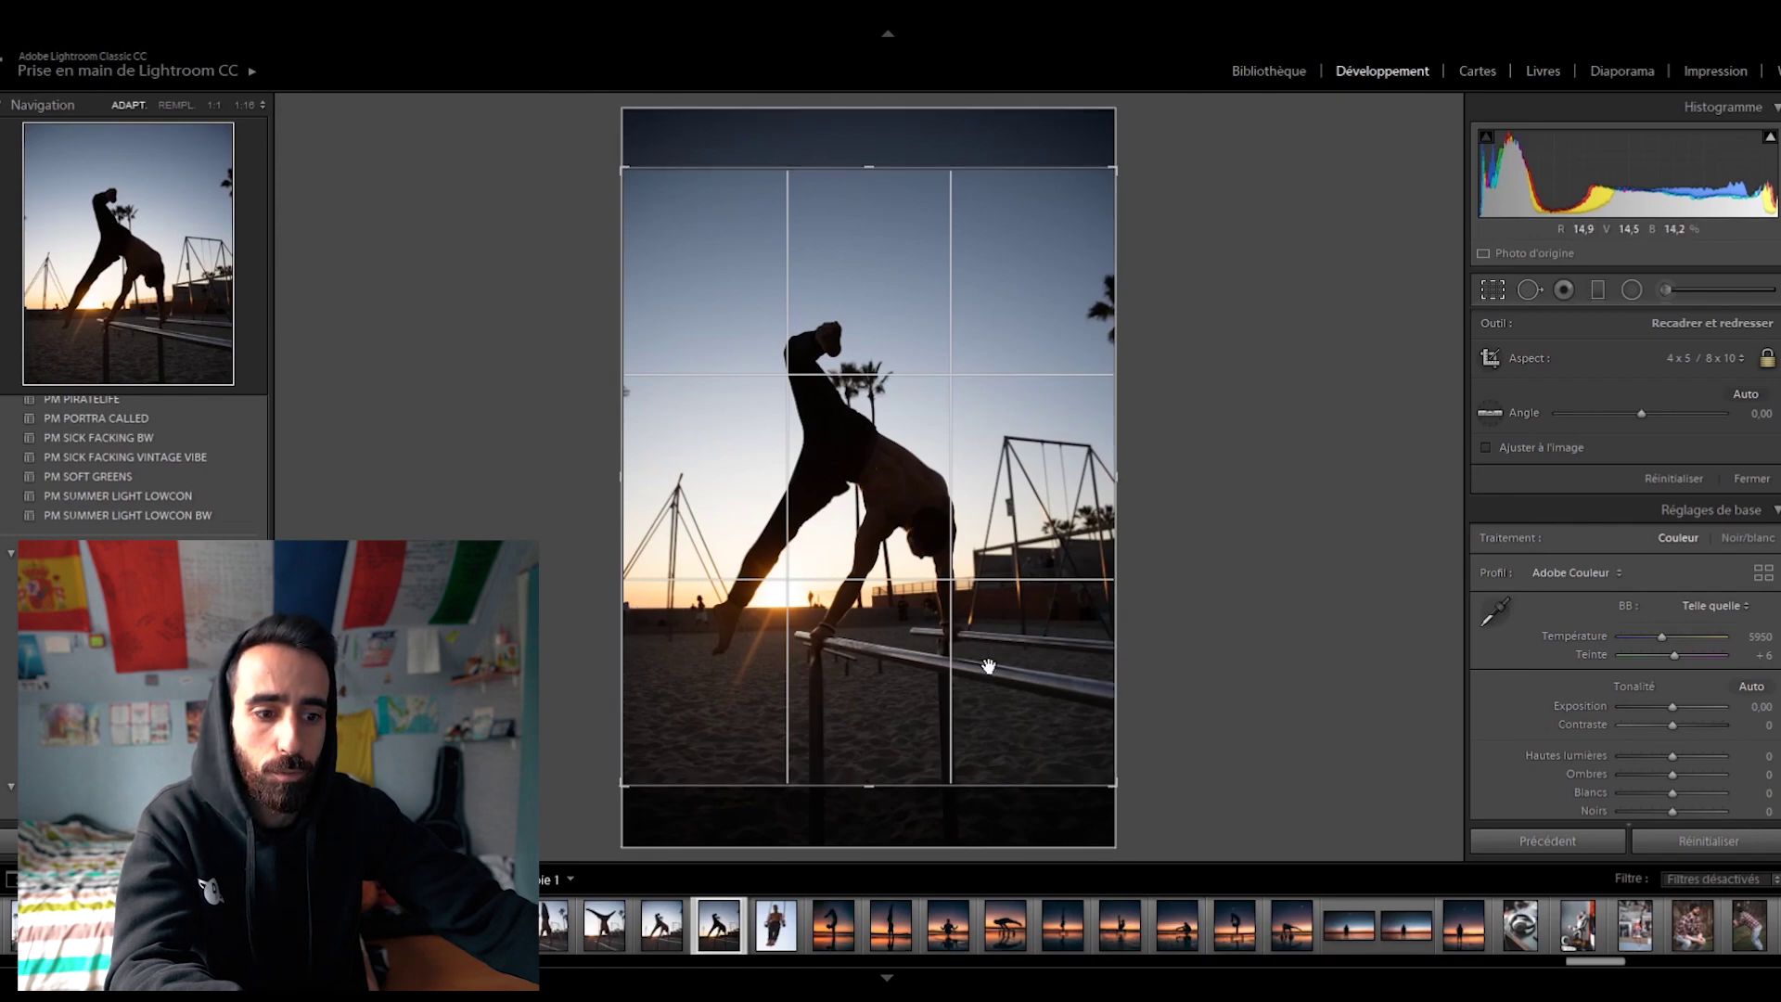
Rotate the crop to an angle of 1.23, shift the photo slightly upward in the frame and apply the crop
{"action": "left_click_drag", "start_coordinate": [1171, 784], "coordinate": [1170, 798]}
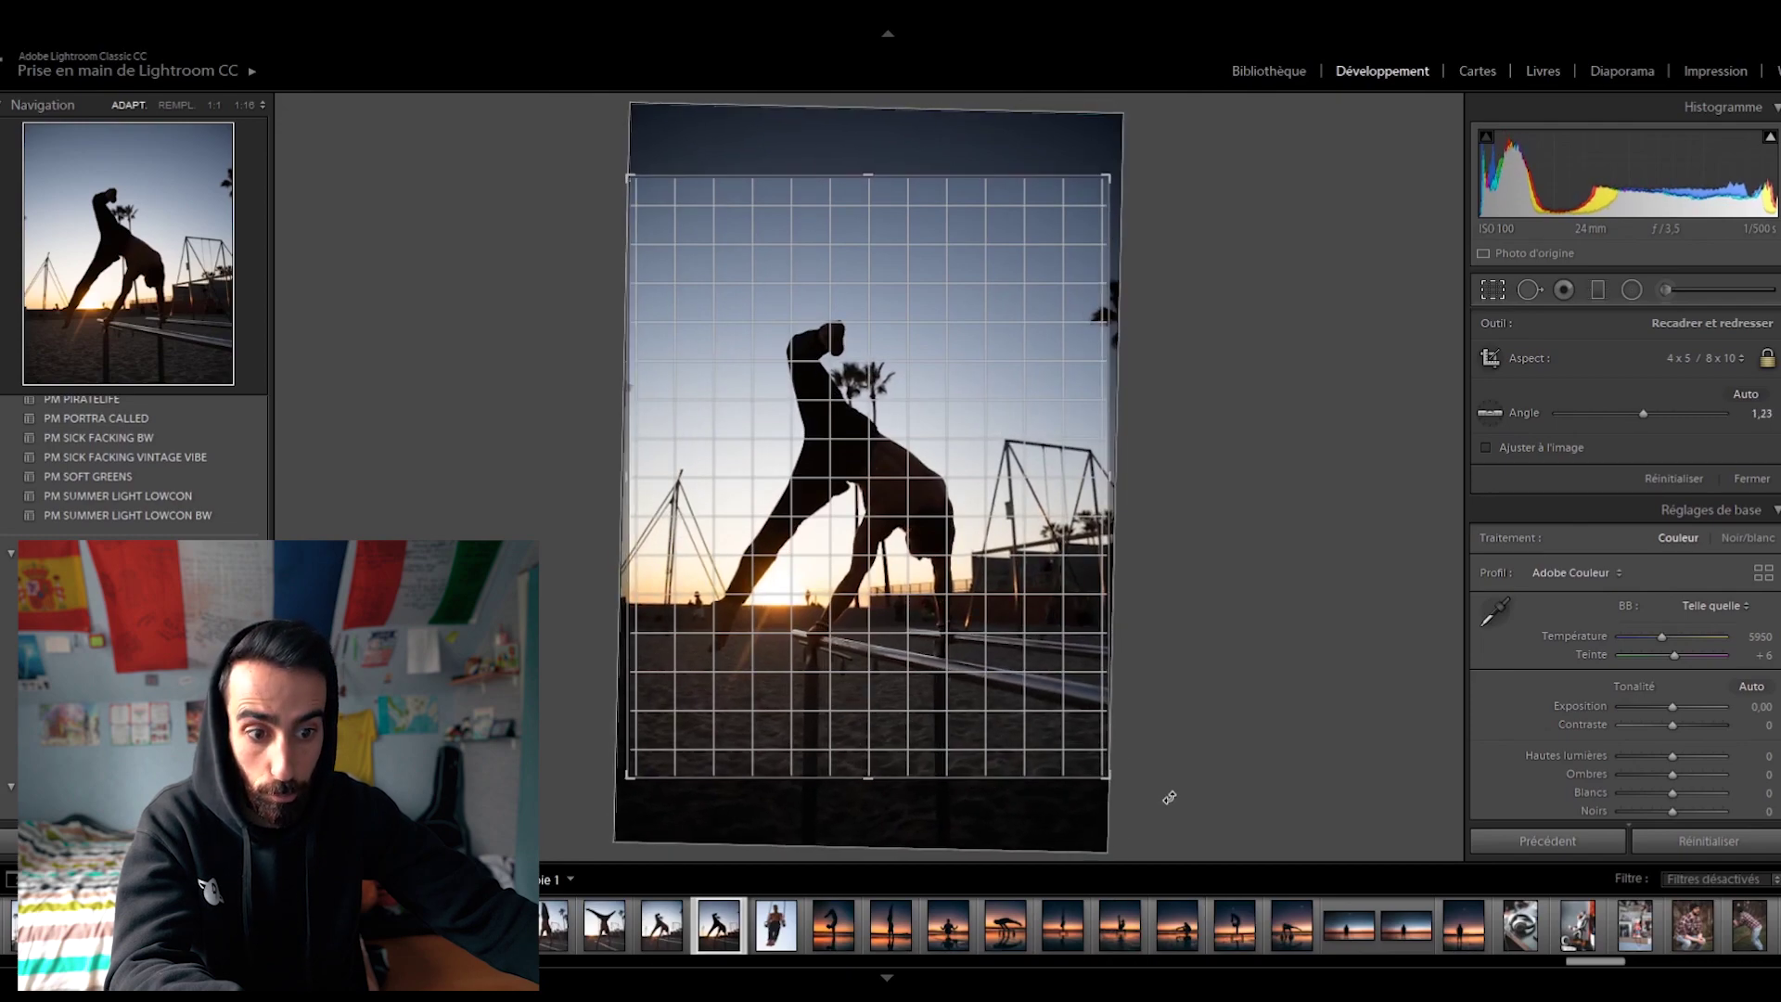
{"action": "left_click_drag", "start_coordinate": [1073, 685], "coordinate": [1071, 676]}
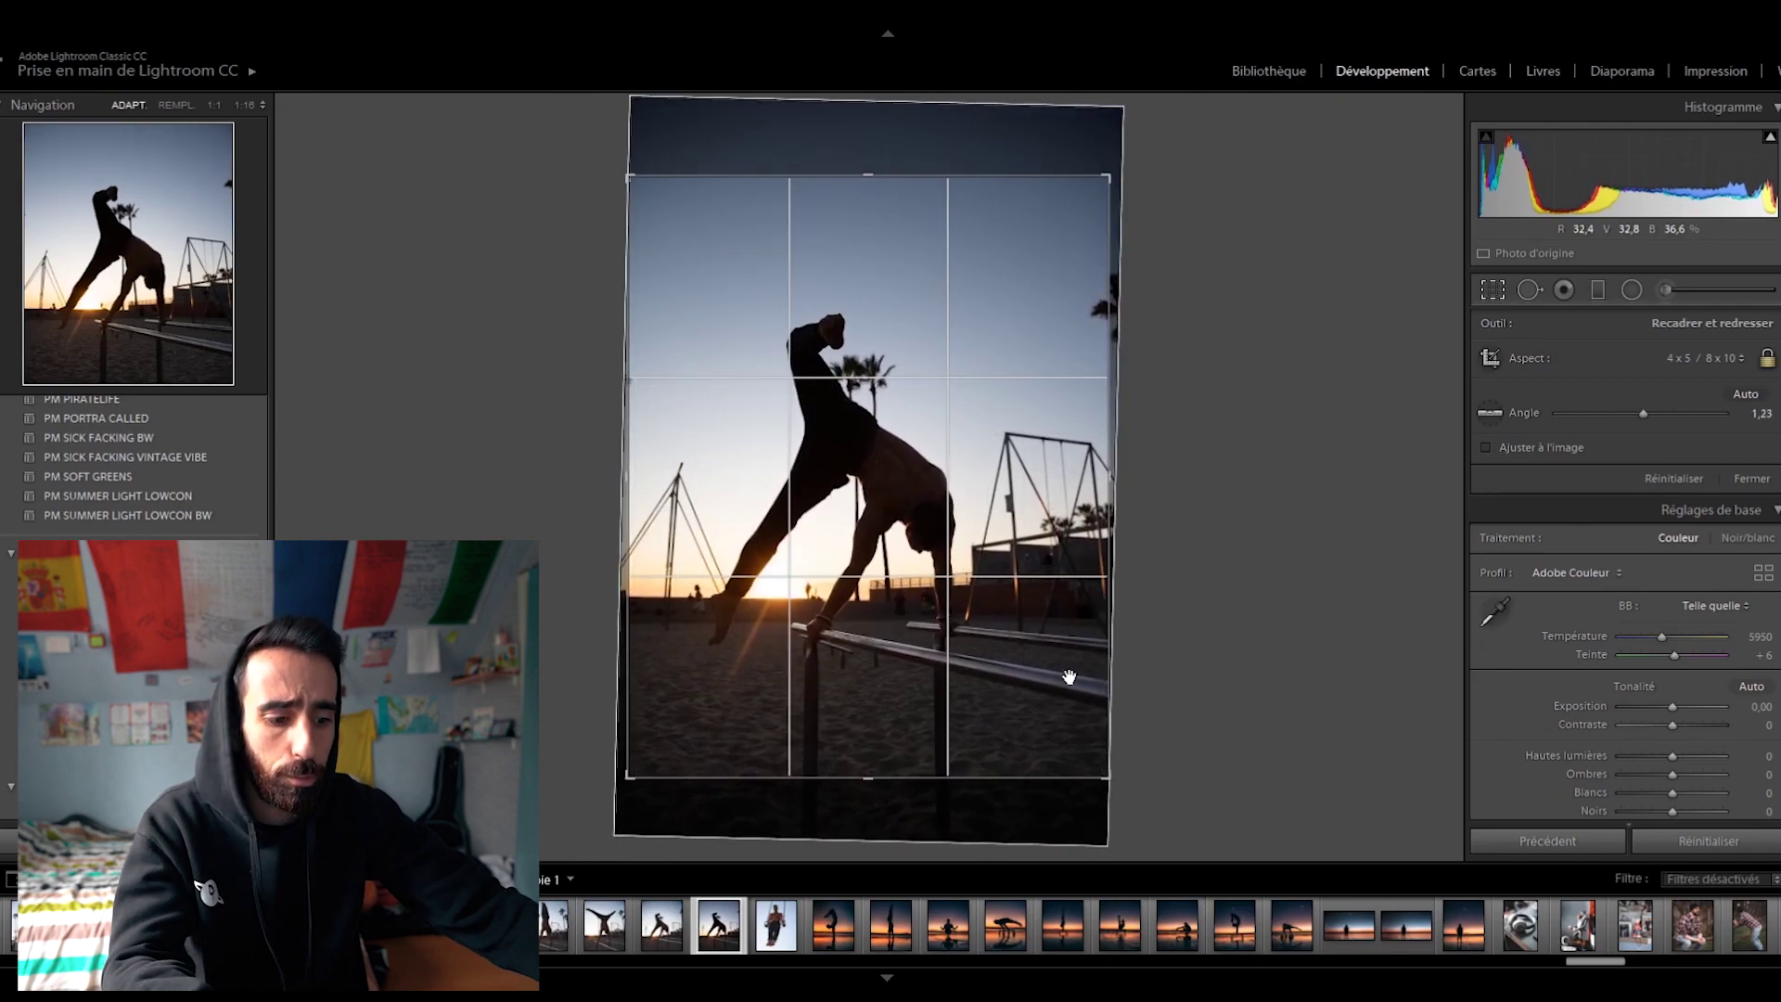
{"action": "key", "text": "Return"}
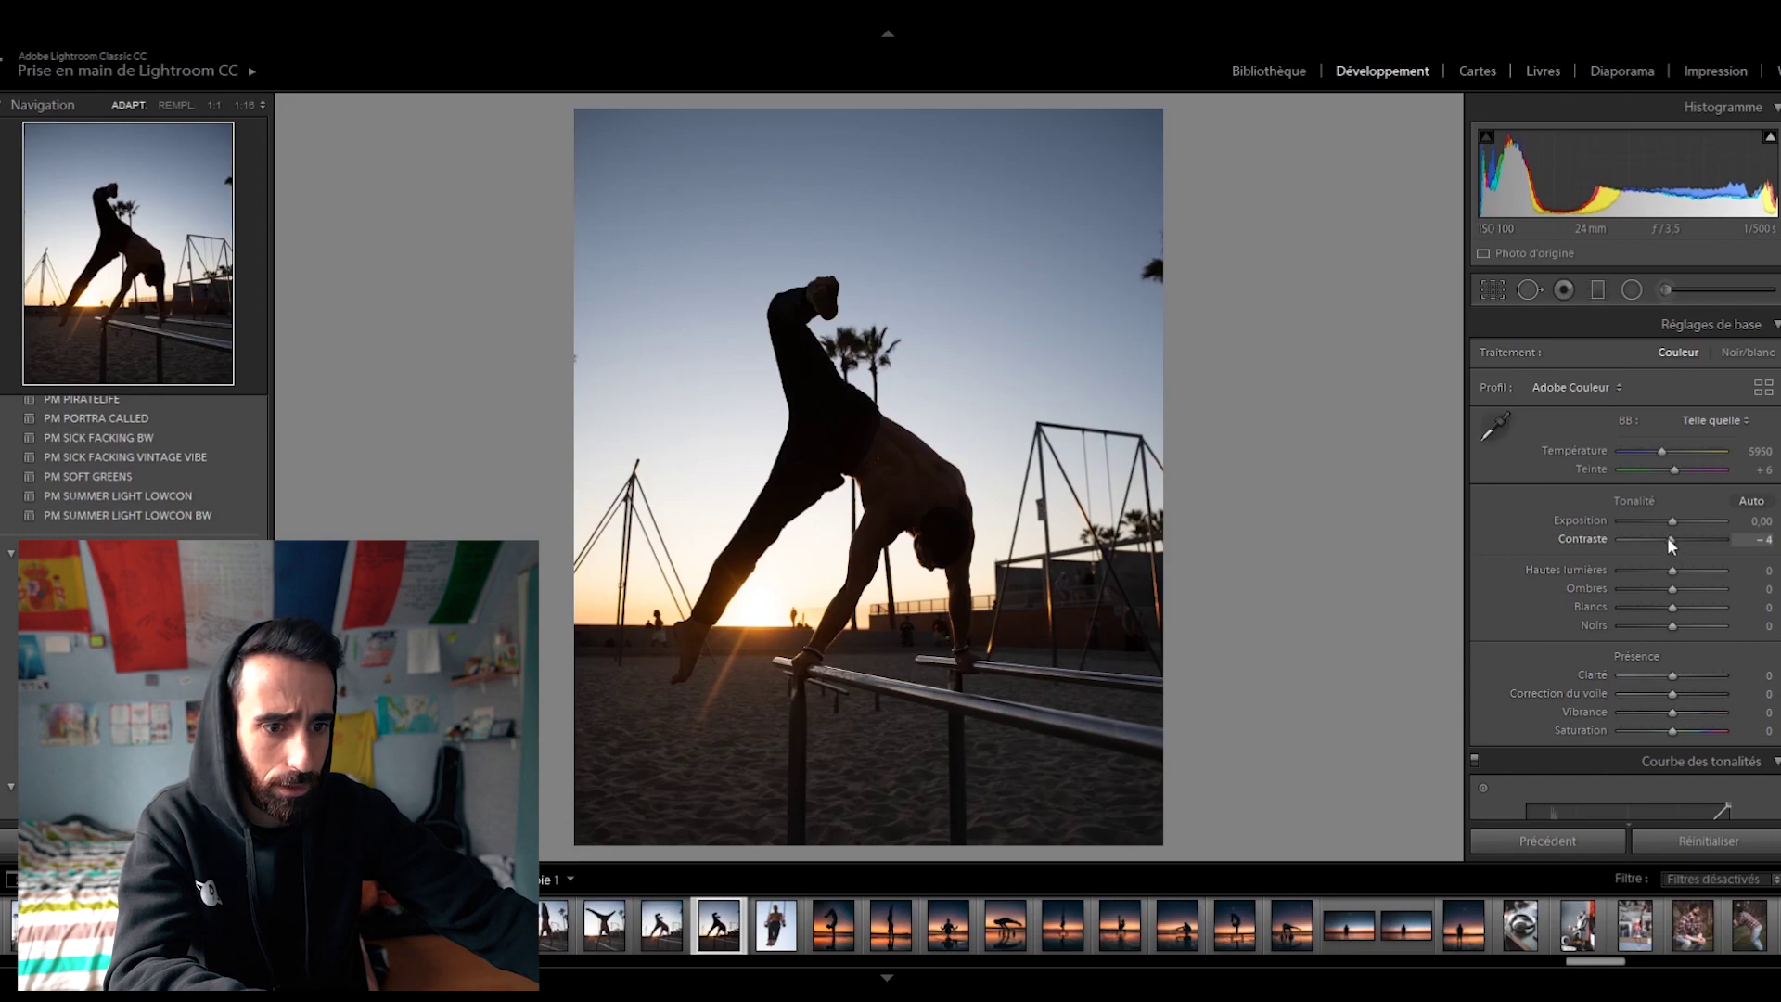
Try strong contrast at +100, and settle the photo's contrast at −42
{"action": "left_click_drag", "start_coordinate": [1670, 540], "coordinate": [1725, 540]}
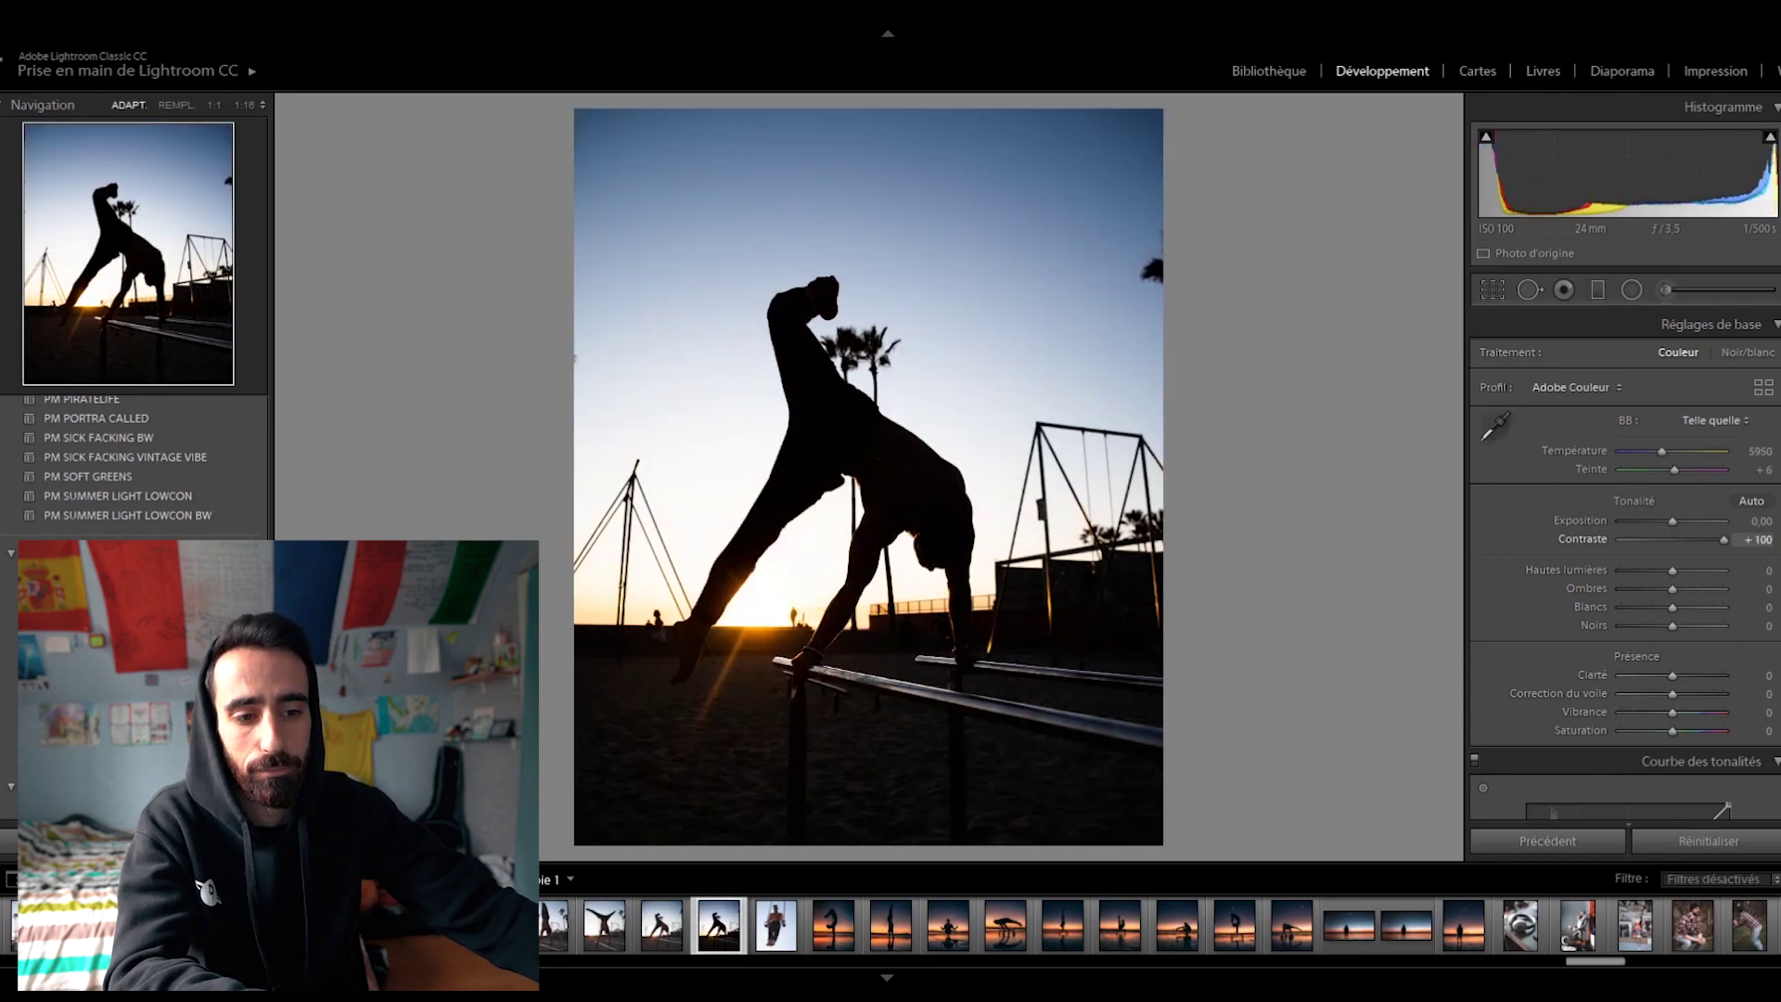
{"action": "left_click", "coordinate": [1660, 543]}
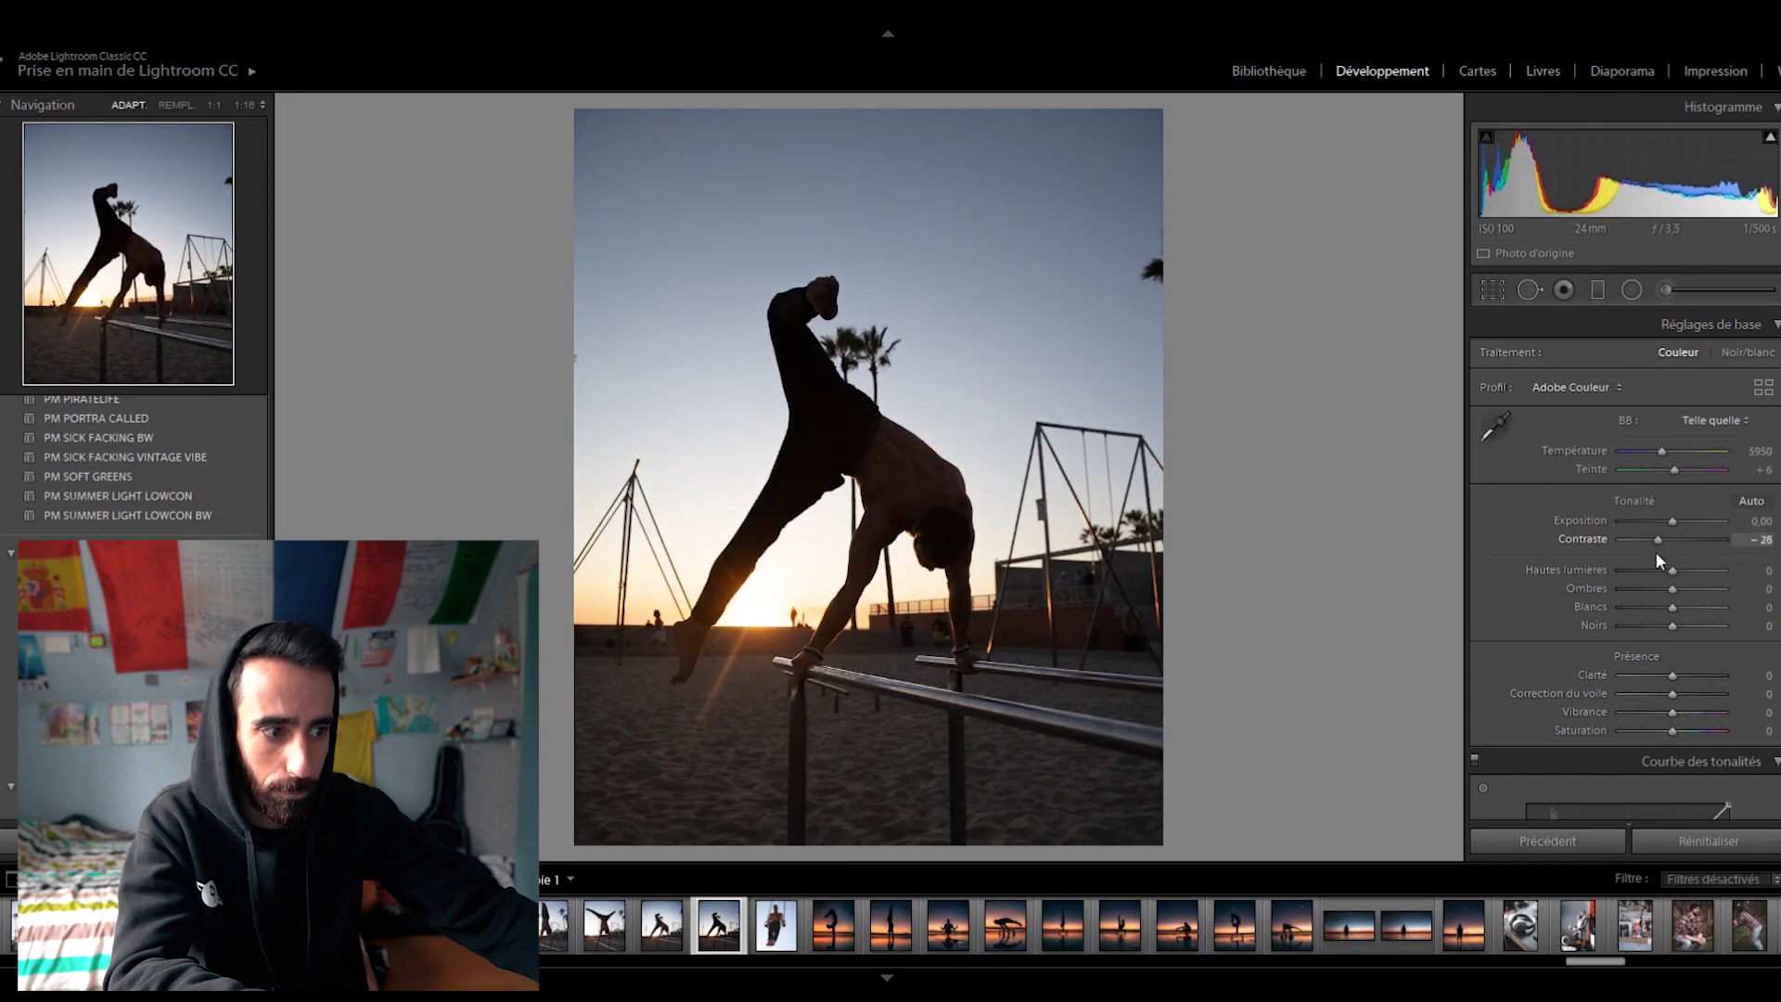
{"action": "left_click", "coordinate": [1649, 548]}
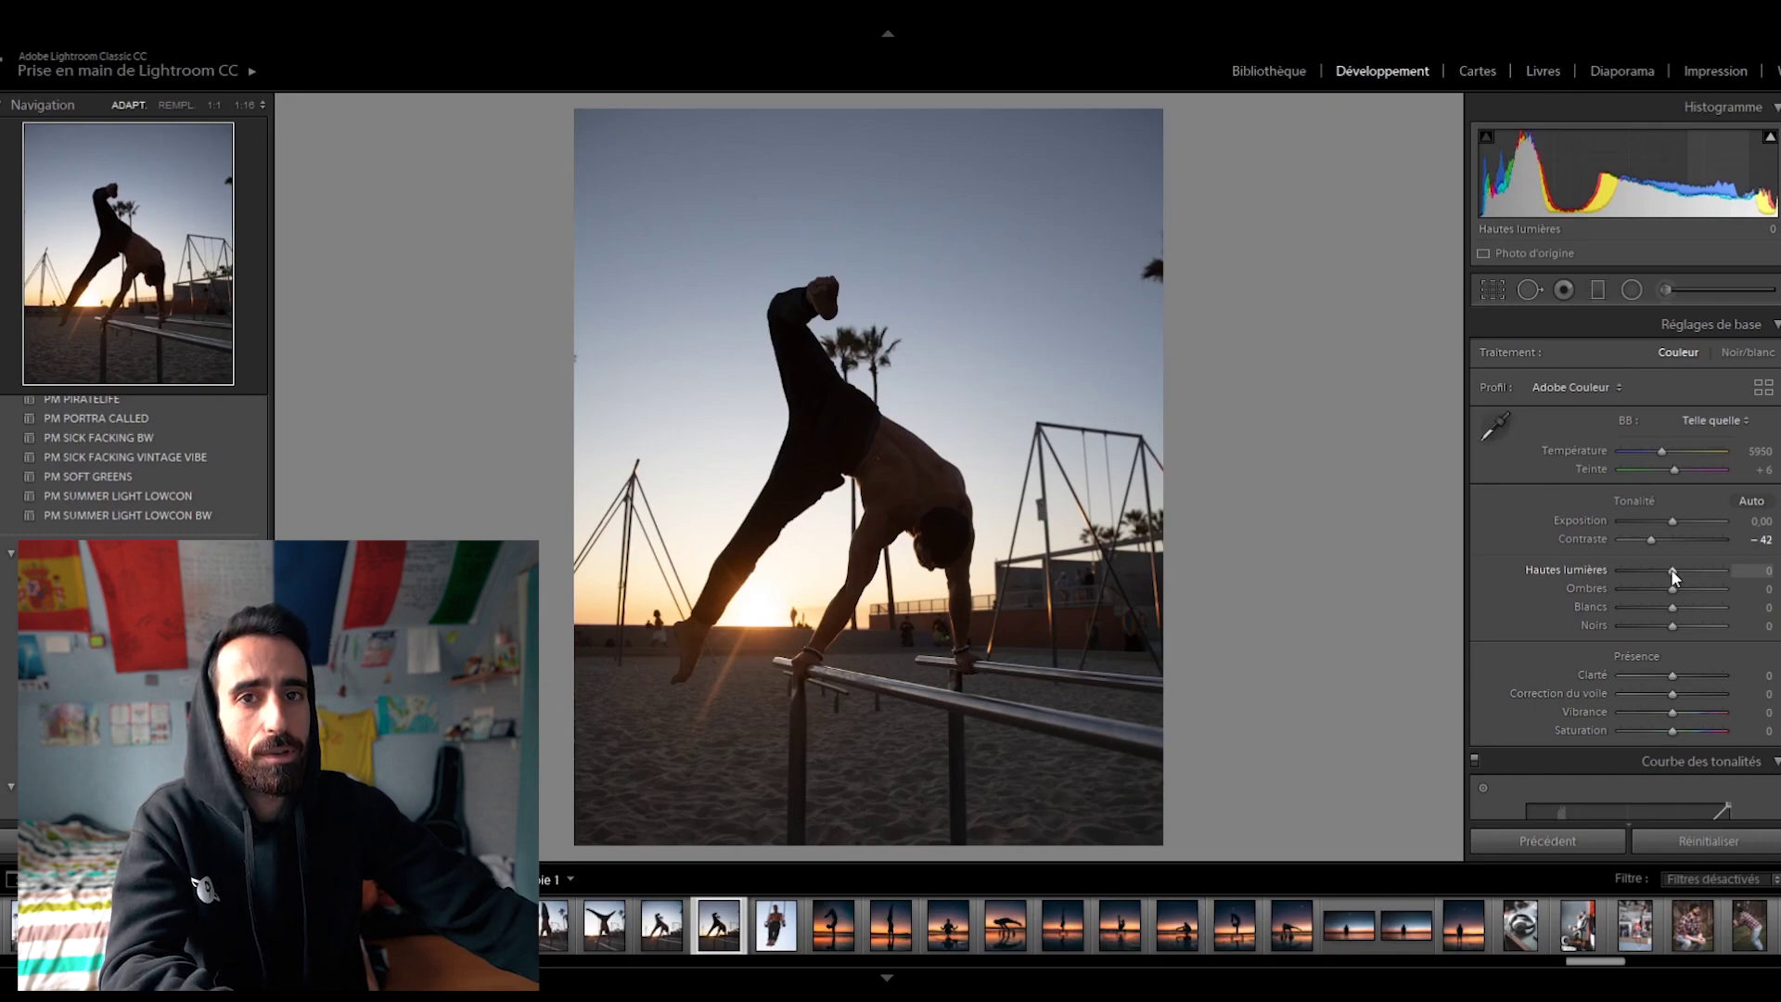
Set the highlights to +23, shadows to +38, whites to +26 and blacks to −21
{"action": "left_click_drag", "start_coordinate": [1674, 570], "coordinate": [1578, 579]}
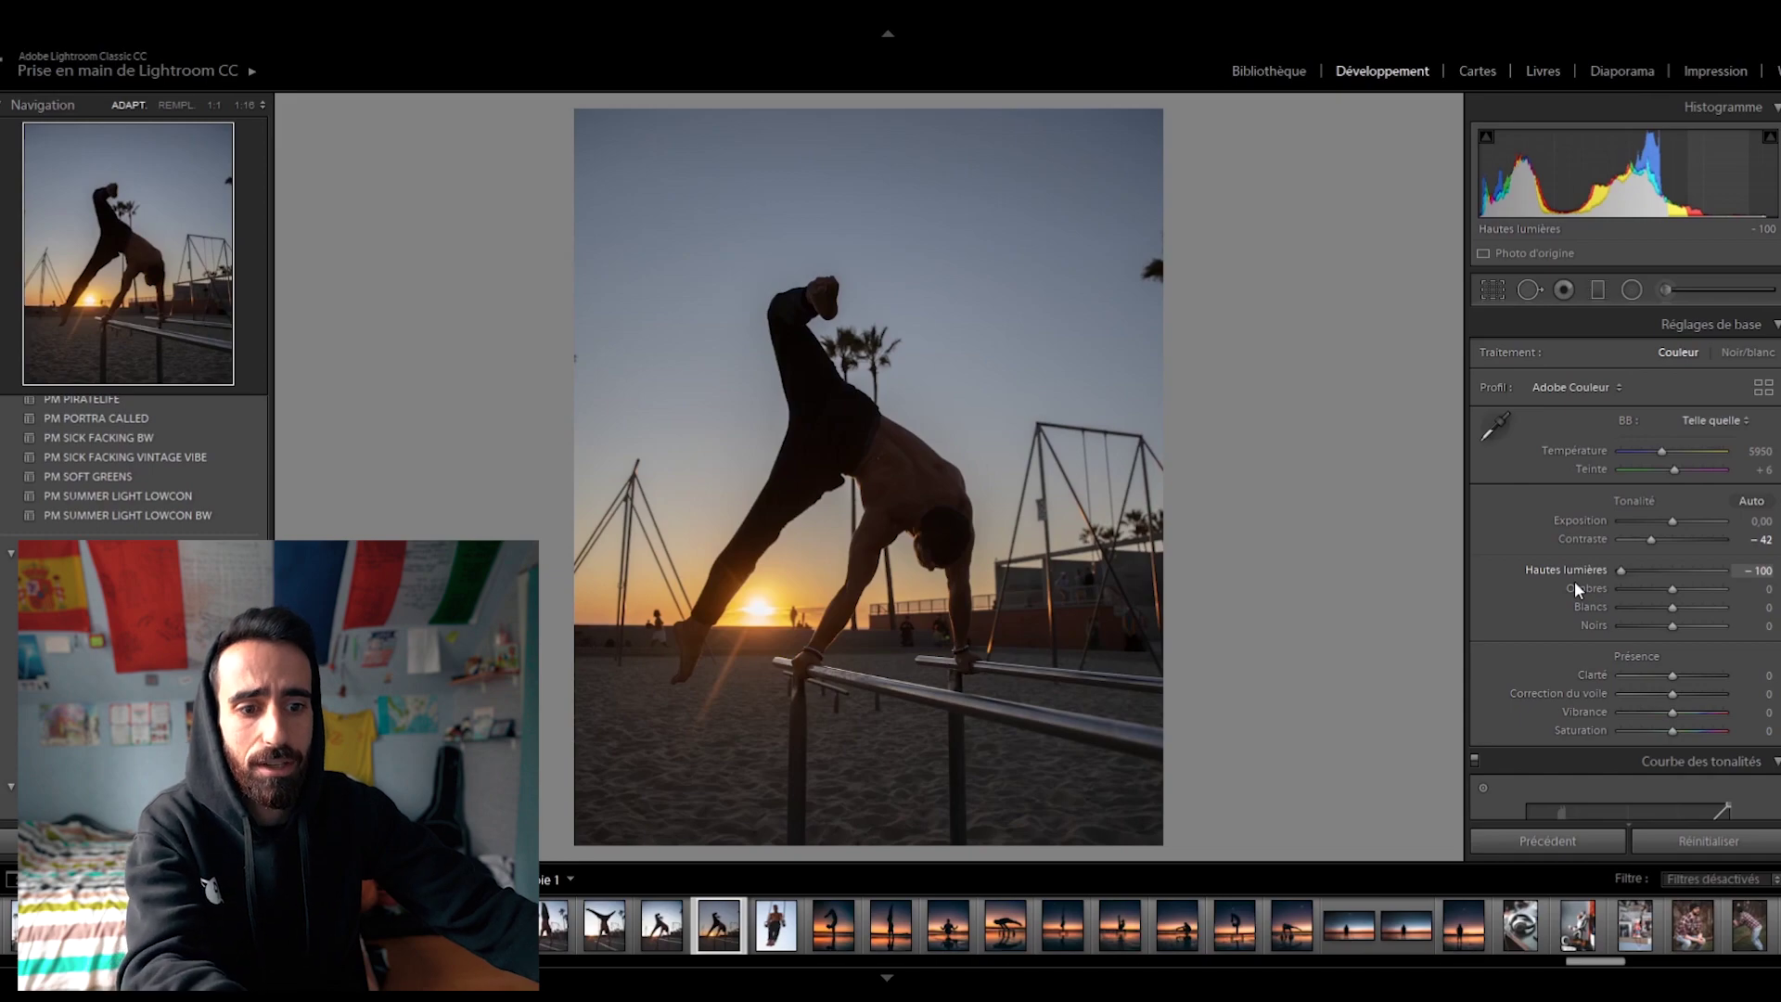
{"action": "left_click_drag", "start_coordinate": [1621, 571], "coordinate": [1700, 588]}
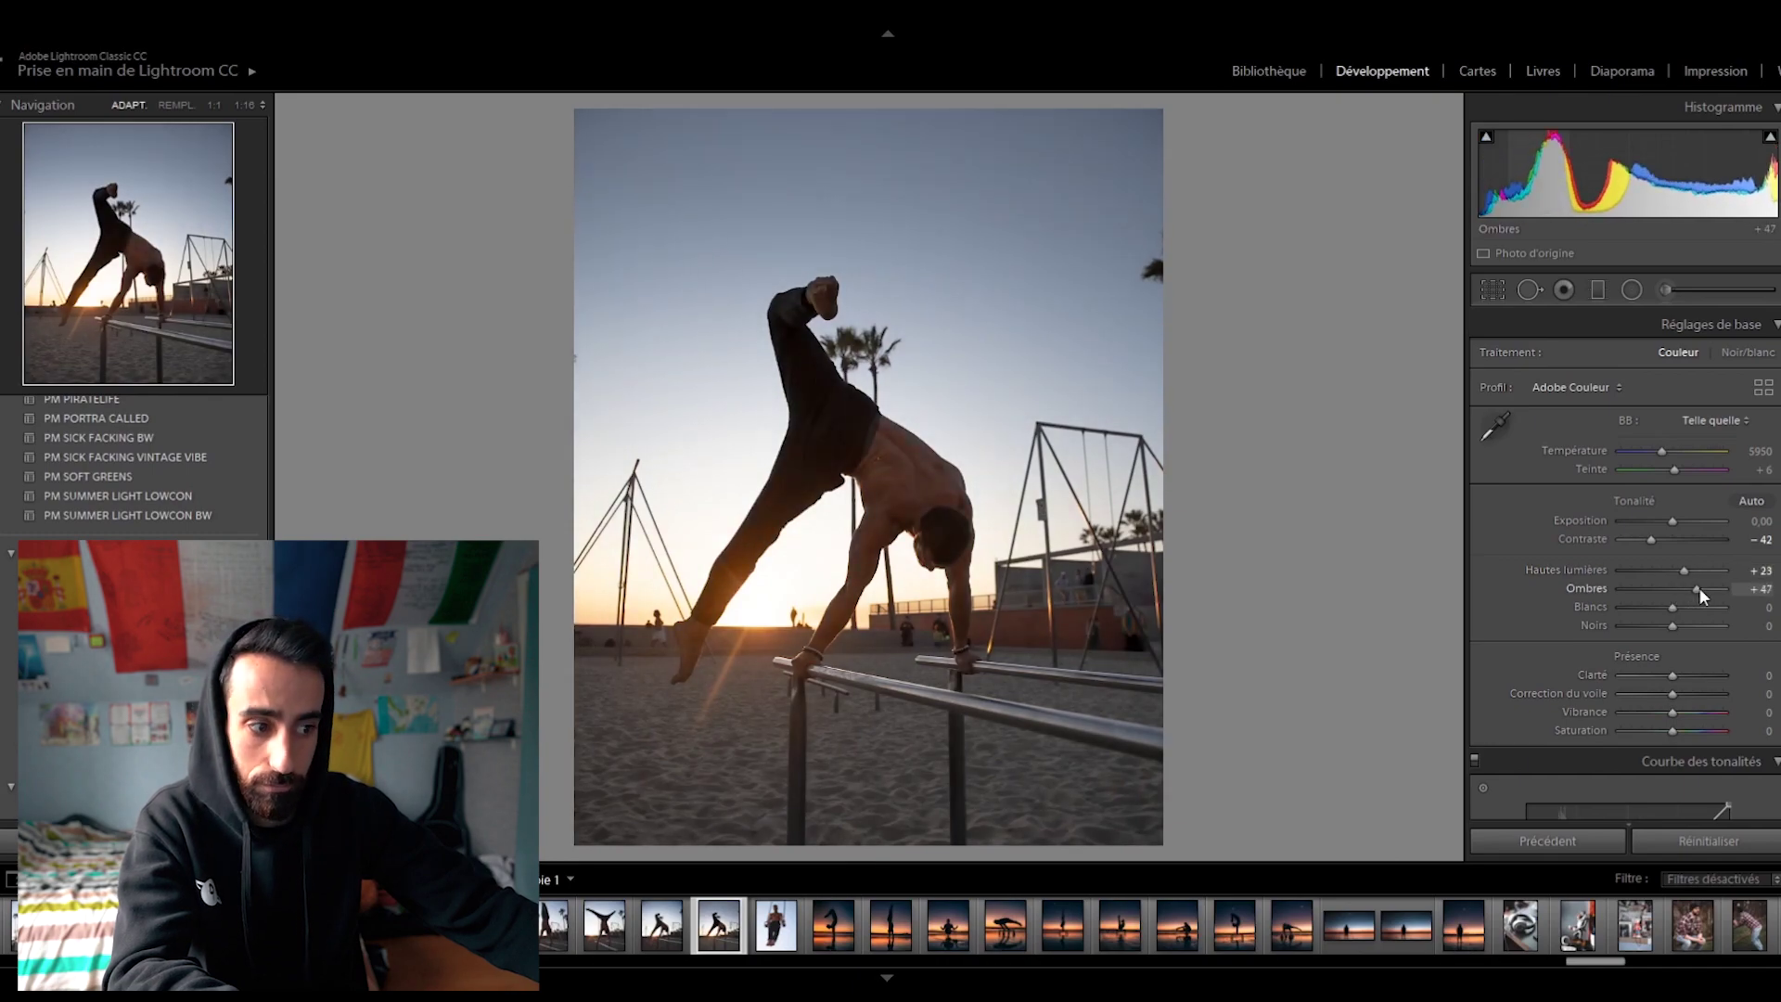
{"action": "left_click_drag", "start_coordinate": [1699, 587], "coordinate": [1578, 587]}
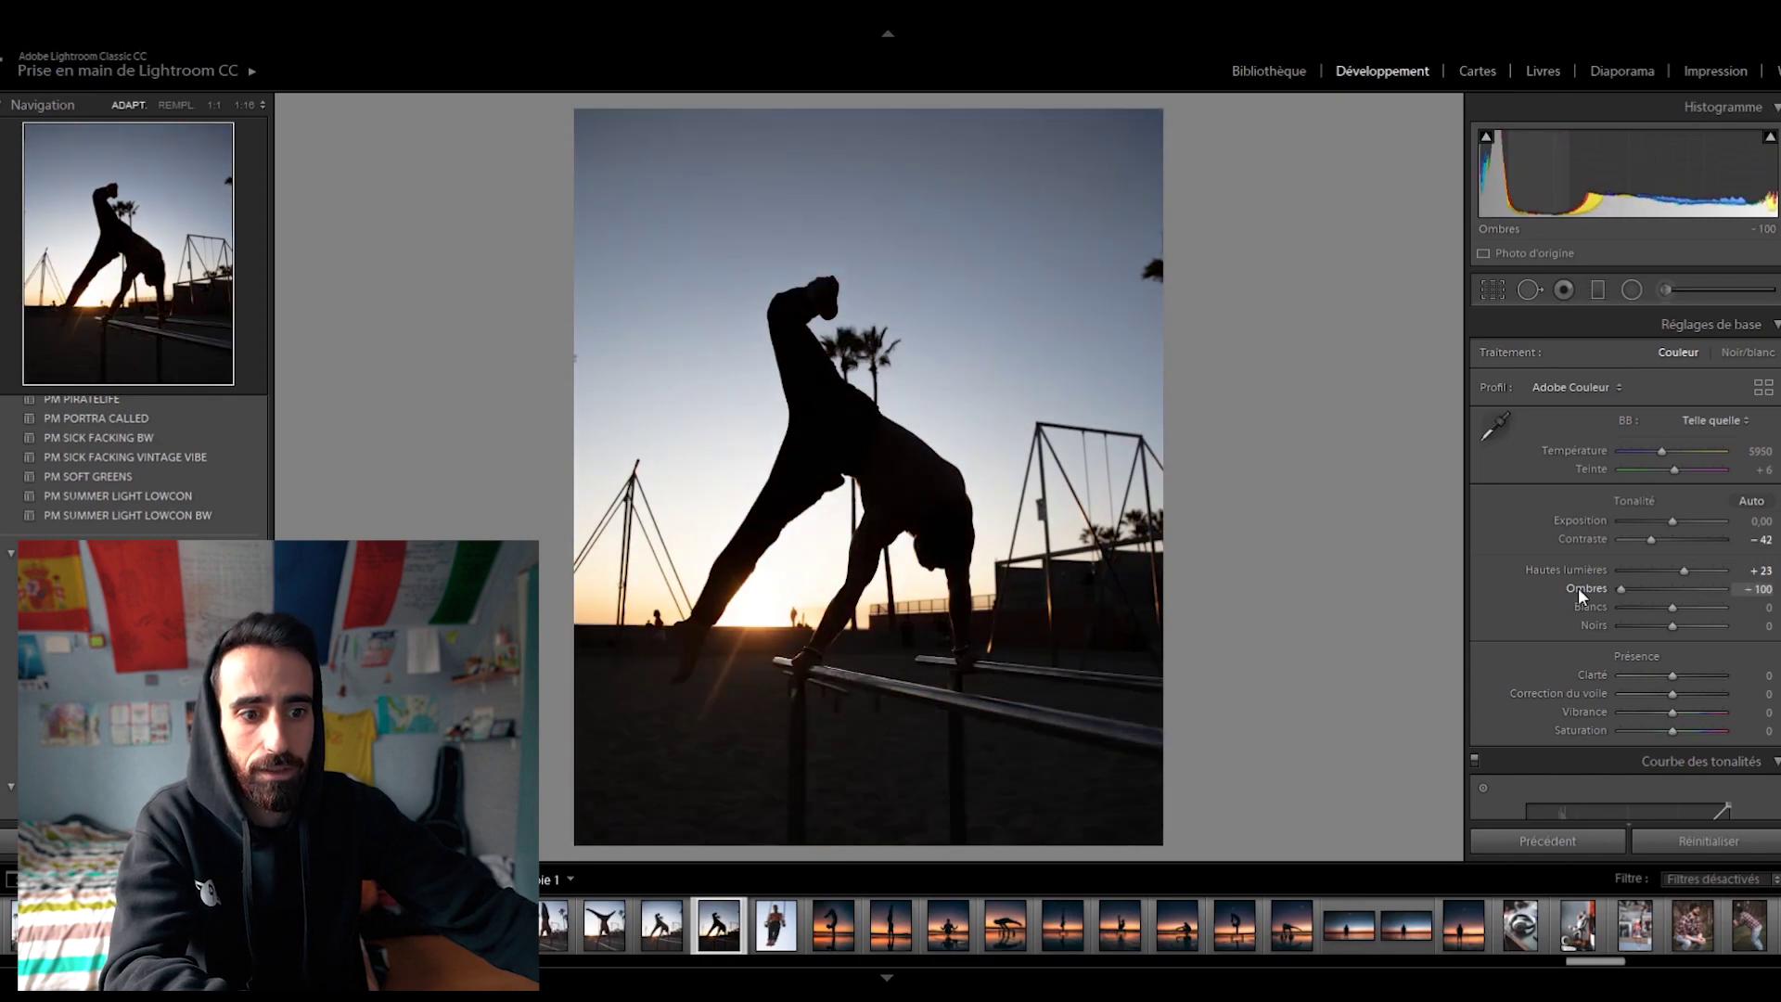
{"action": "left_click_drag", "start_coordinate": [1578, 587], "coordinate": [1729, 588]}
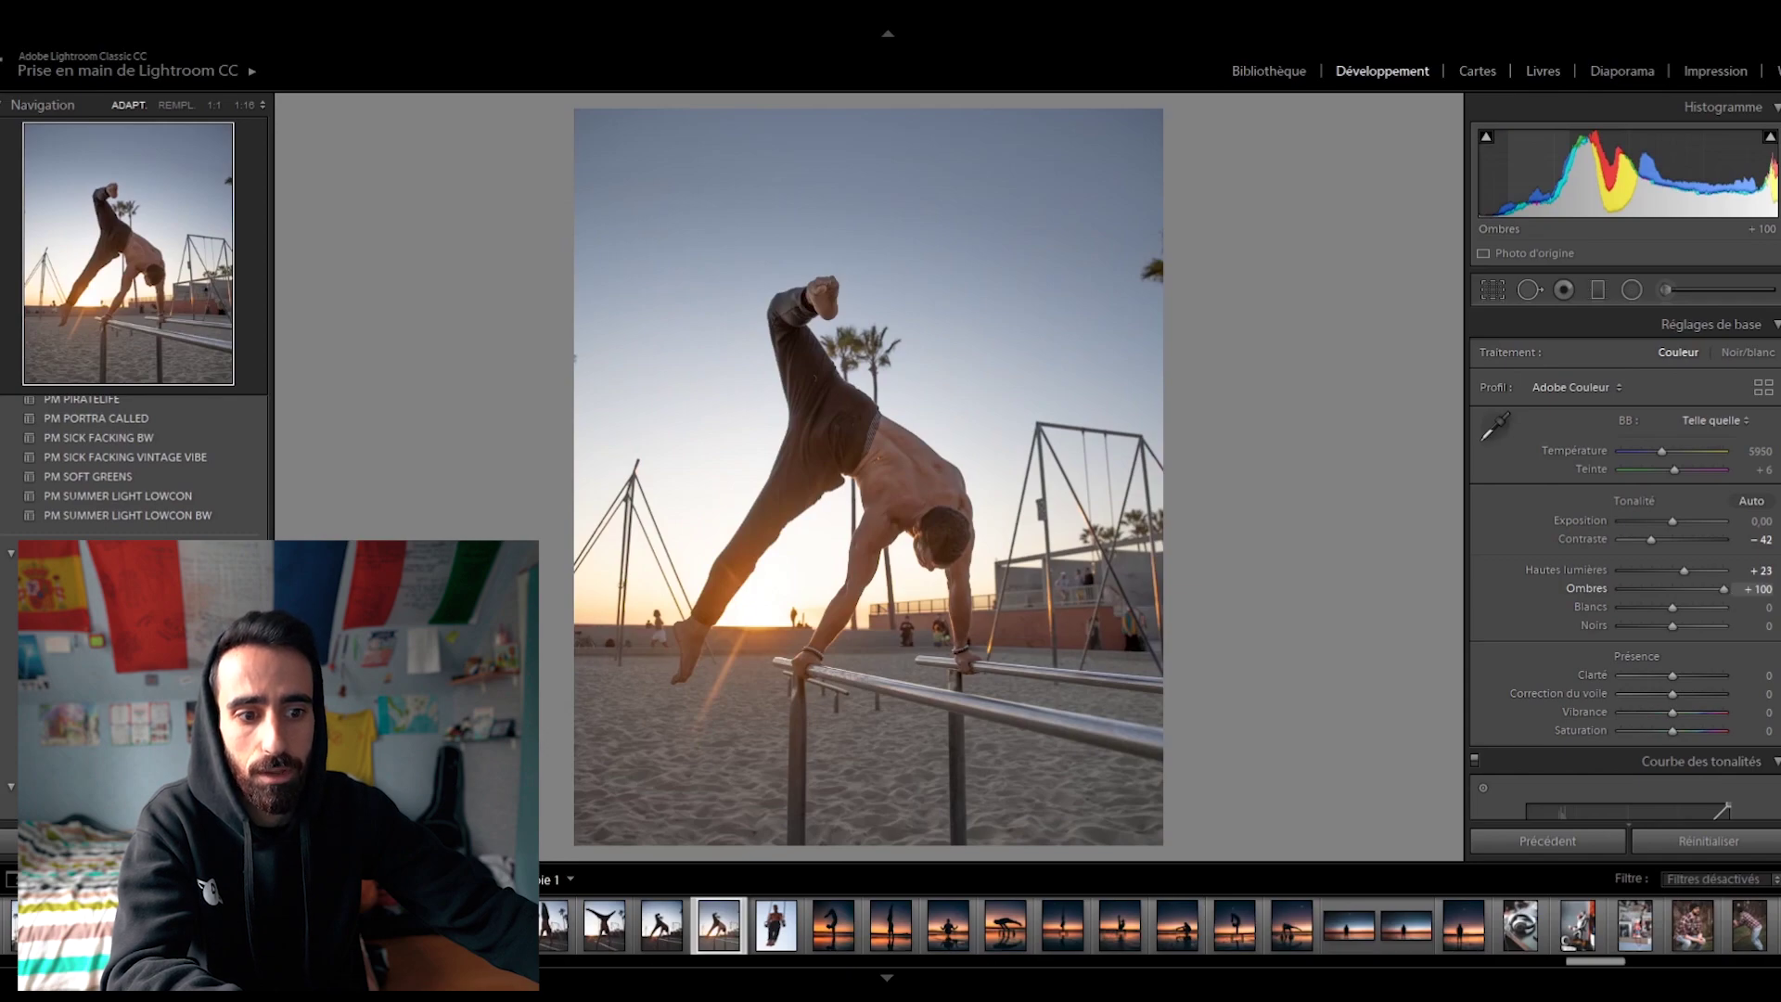
{"action": "left_click_drag", "start_coordinate": [1724, 588], "coordinate": [1694, 594]}
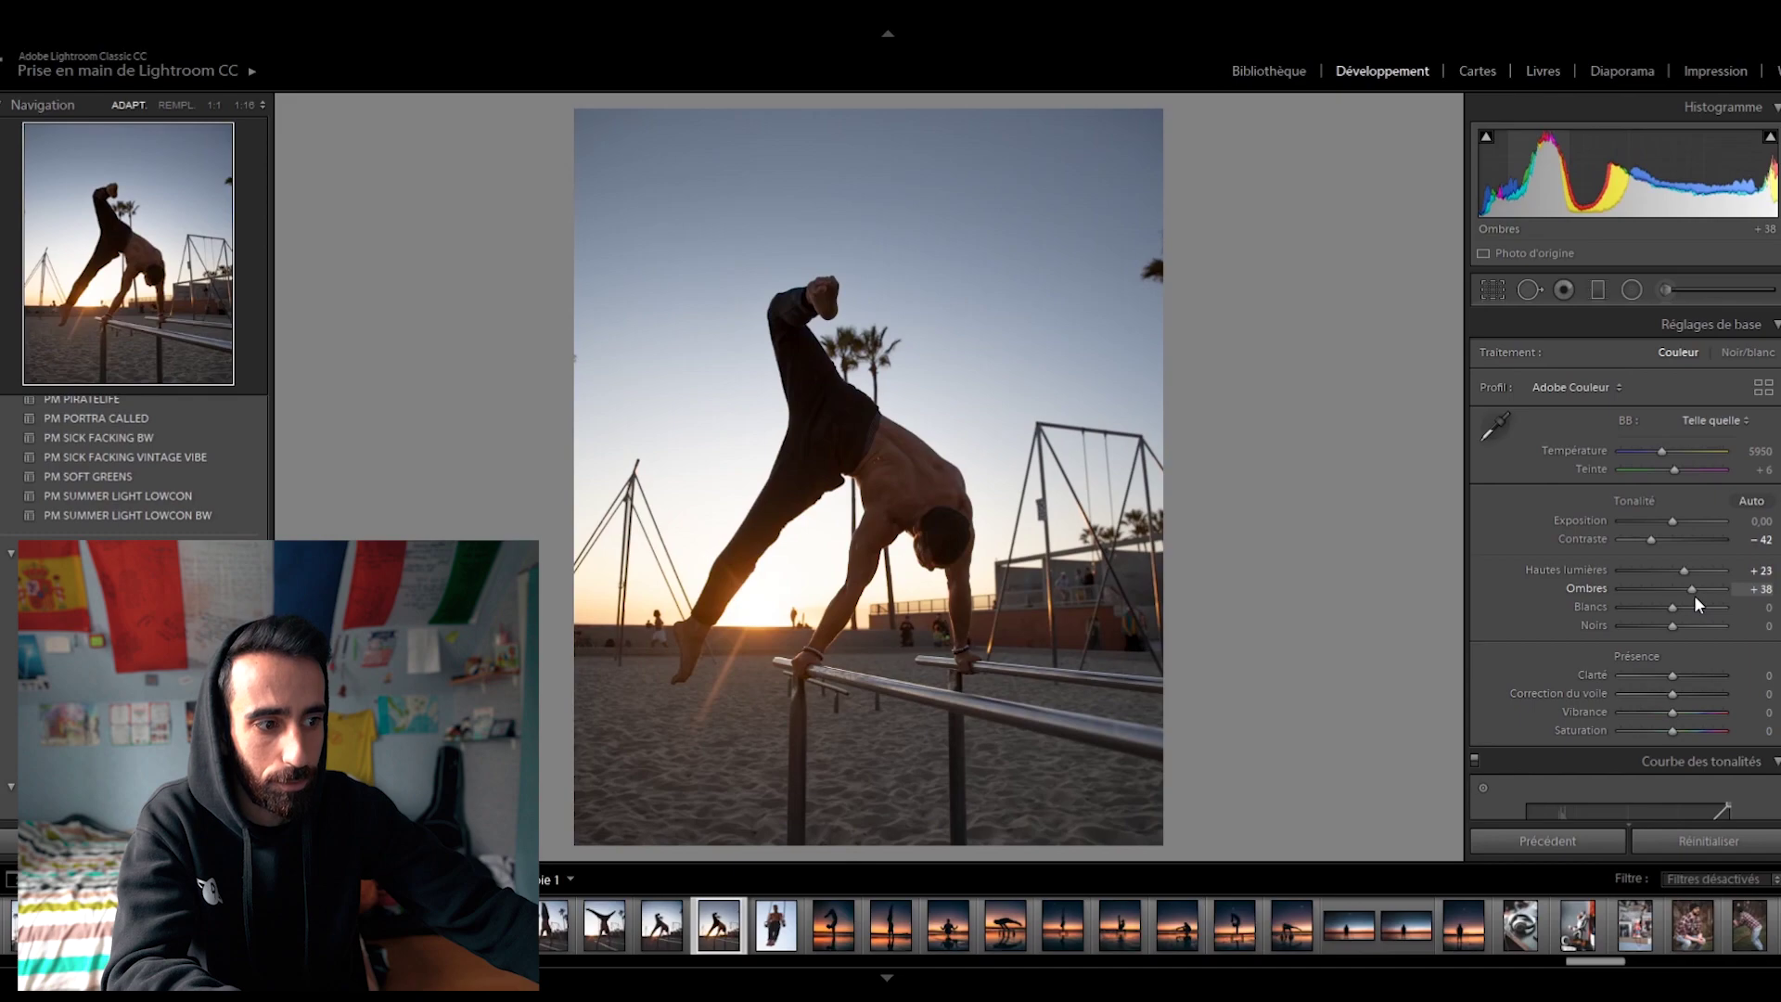
{"action": "mouse_move", "coordinate": [1673, 606]}
{"action": "left_mouse_down"}
{"action": "mouse_move", "coordinate": [1724, 608]}
{"action": "mouse_move", "coordinate": [1623, 605]}
{"action": "mouse_move", "coordinate": [1690, 603]}
{"action": "mouse_move", "coordinate": [1655, 626]}
{"action": "left_mouse_up"}
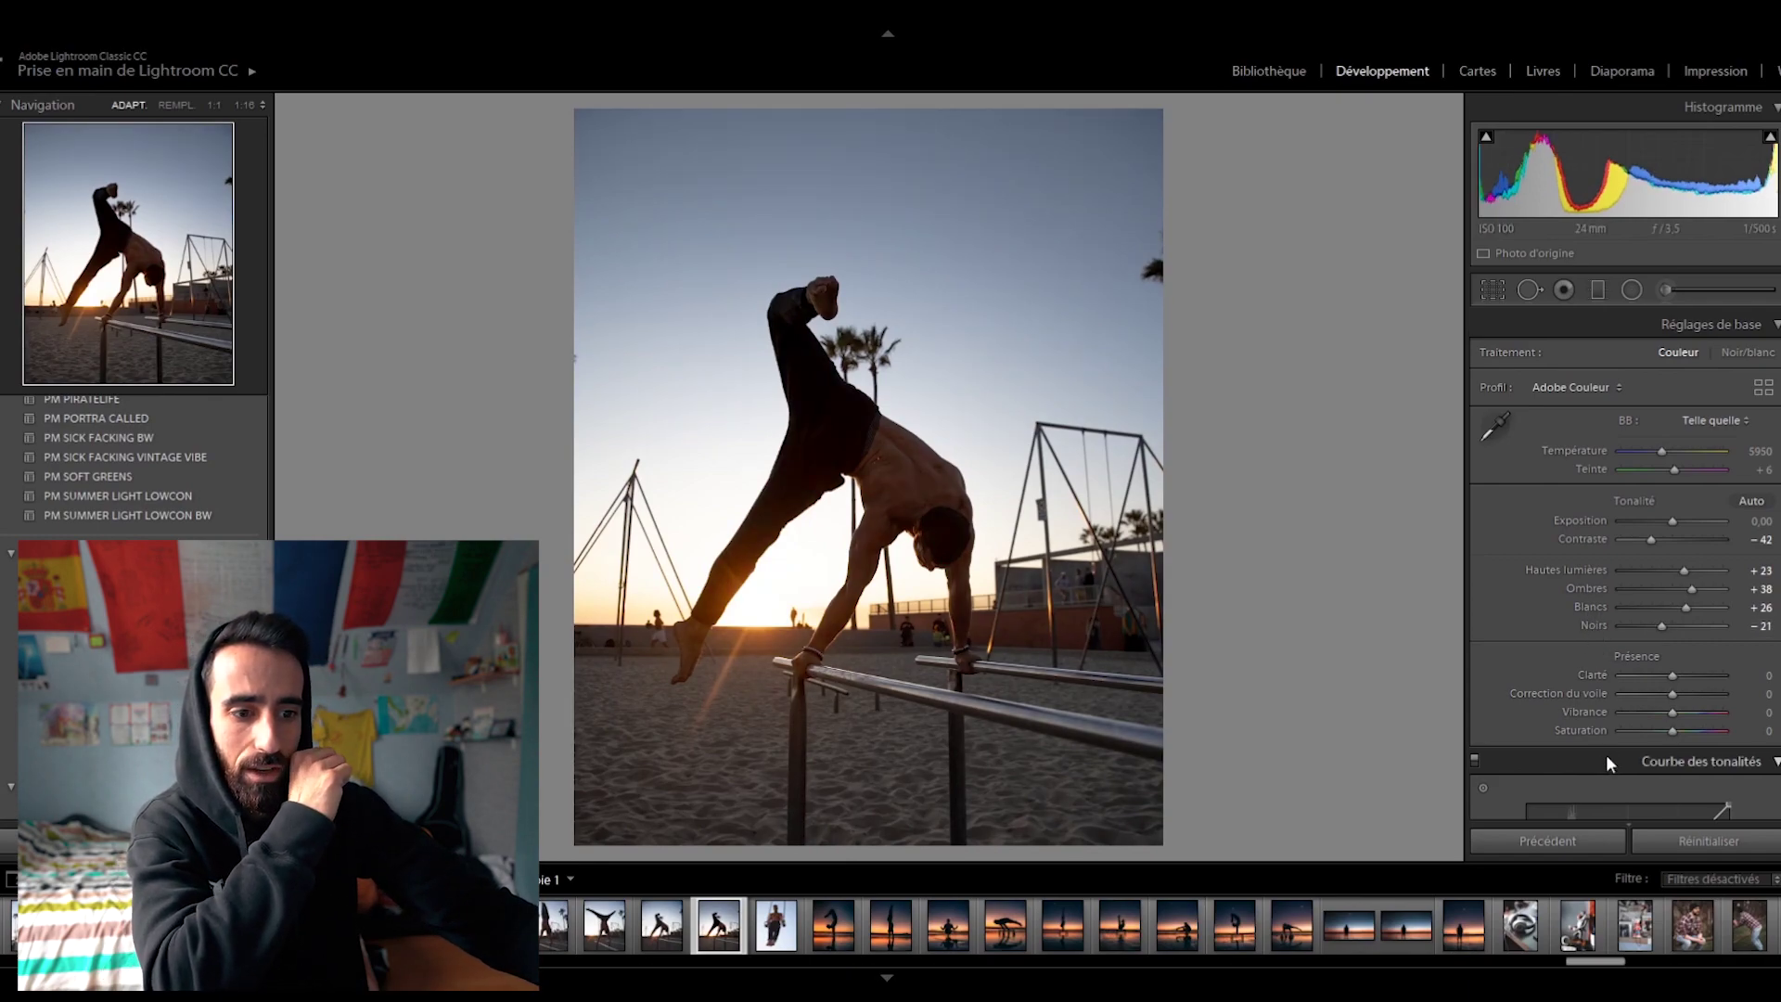
Set the clarity to +23 and the saturation to +19
{"action": "left_click_drag", "start_coordinate": [1673, 673], "coordinate": [1736, 675]}
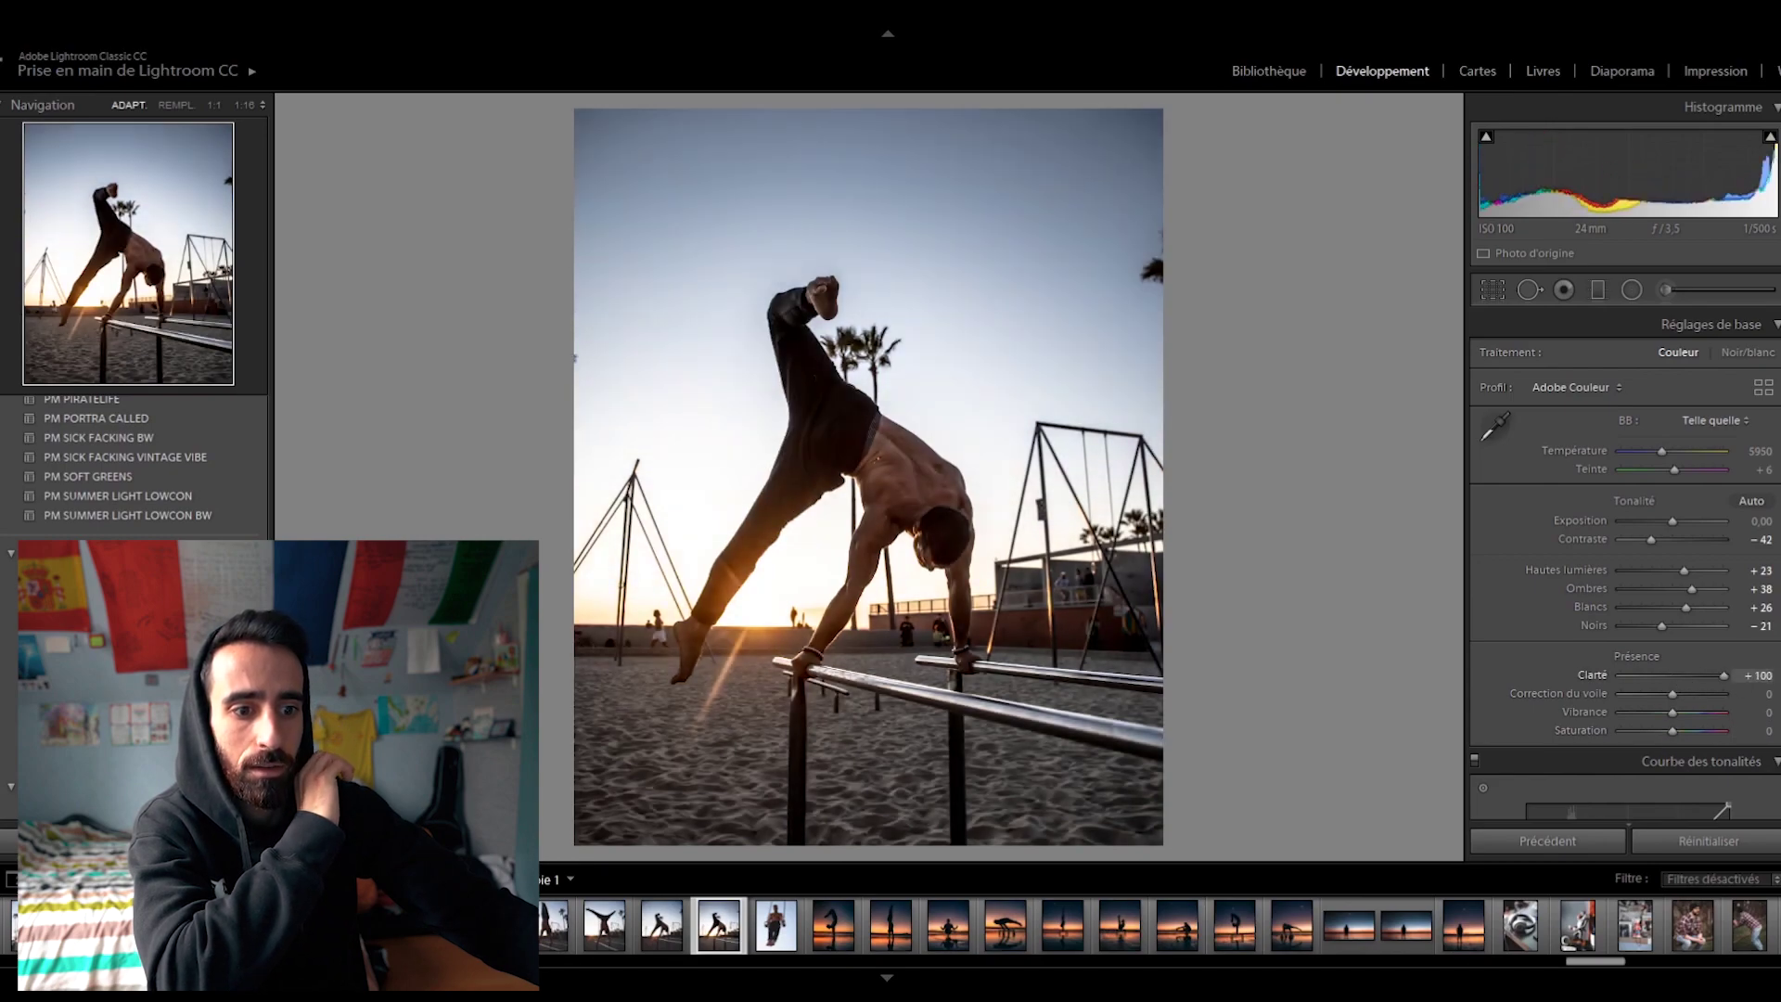
{"action": "left_click_drag", "start_coordinate": [1724, 675], "coordinate": [1686, 675]}
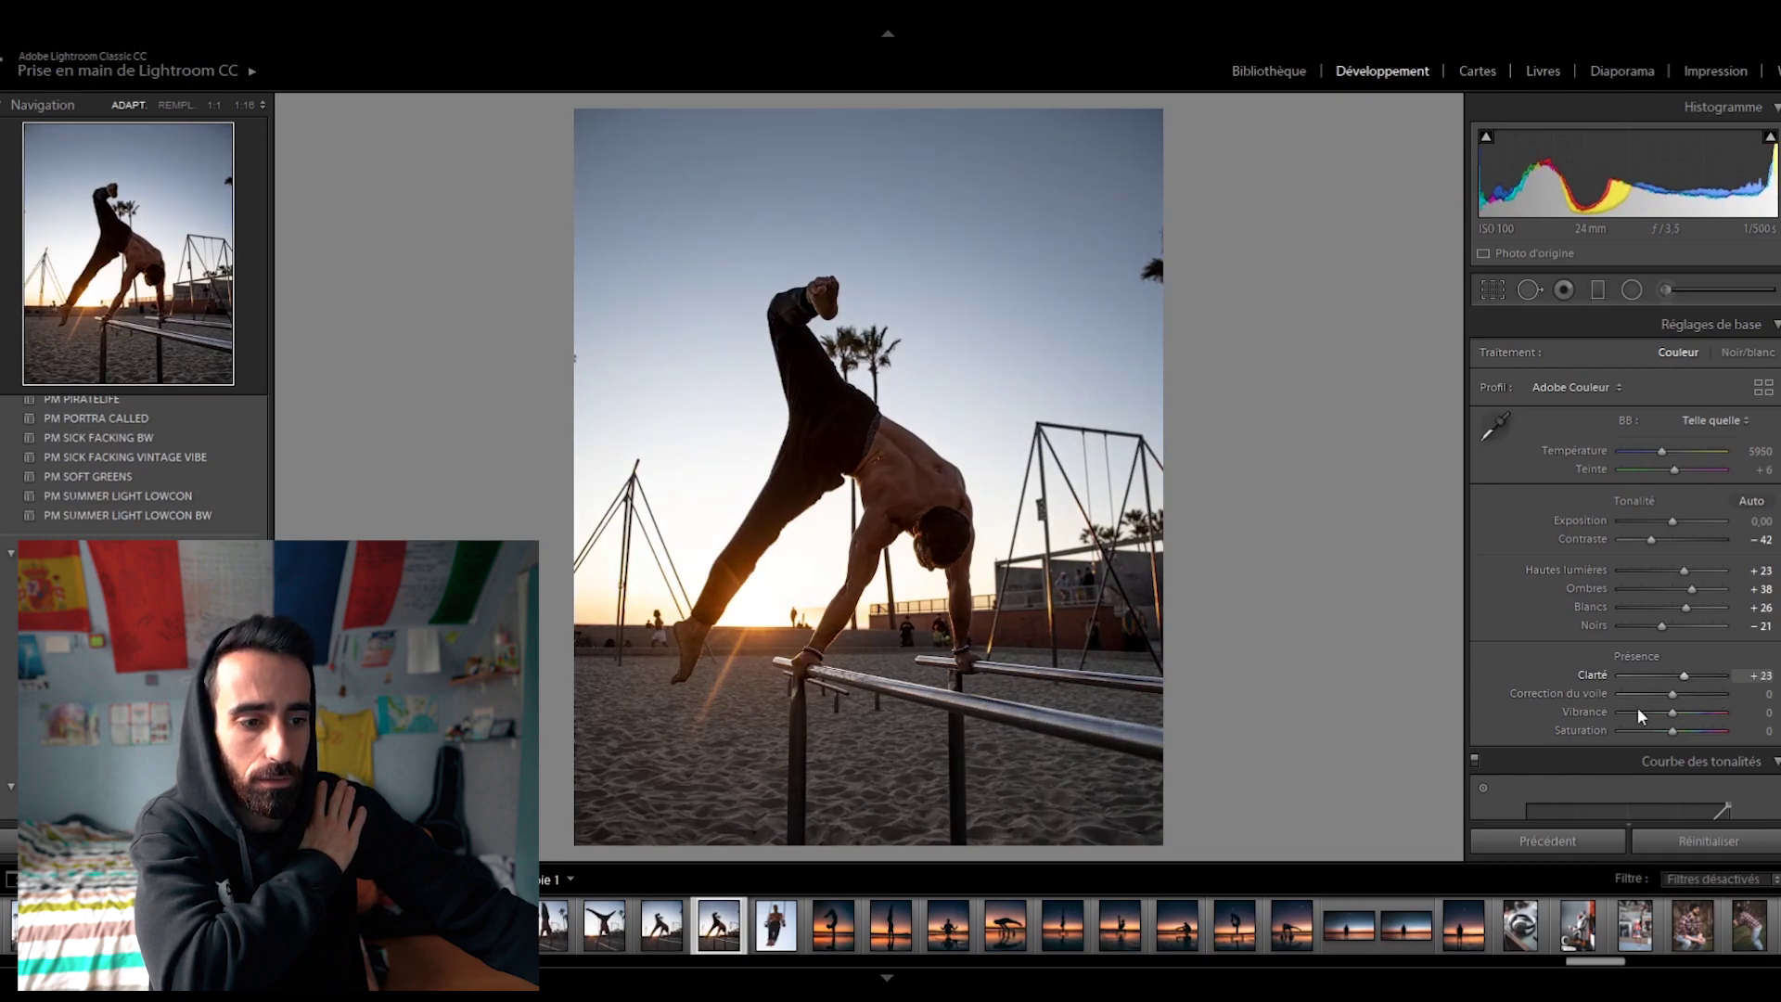
{"action": "left_click_drag", "start_coordinate": [1674, 731], "coordinate": [1679, 731]}
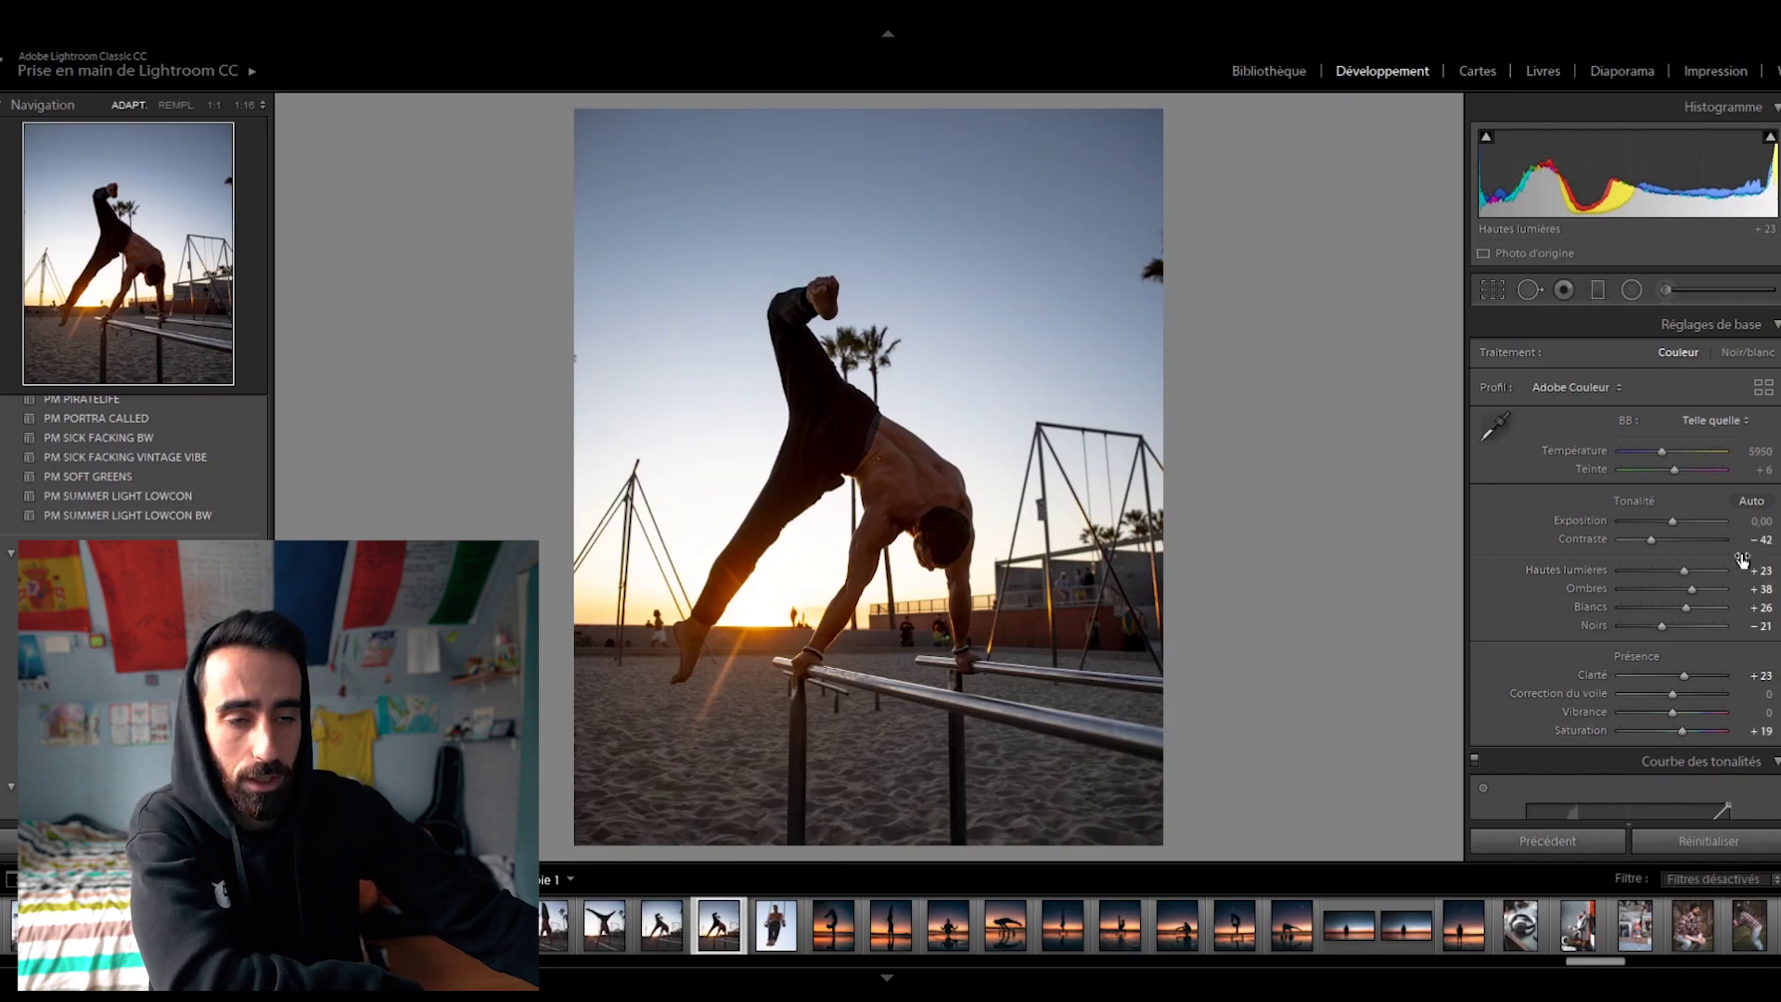
Shape the RGB tone curve: lift the black point to about 11.8 %, pull the shadows down and raise the highlights slightly
{"action": "scroll", "coordinate": [1654, 608], "scroll_direction": "down", "scroll_amount": 4}
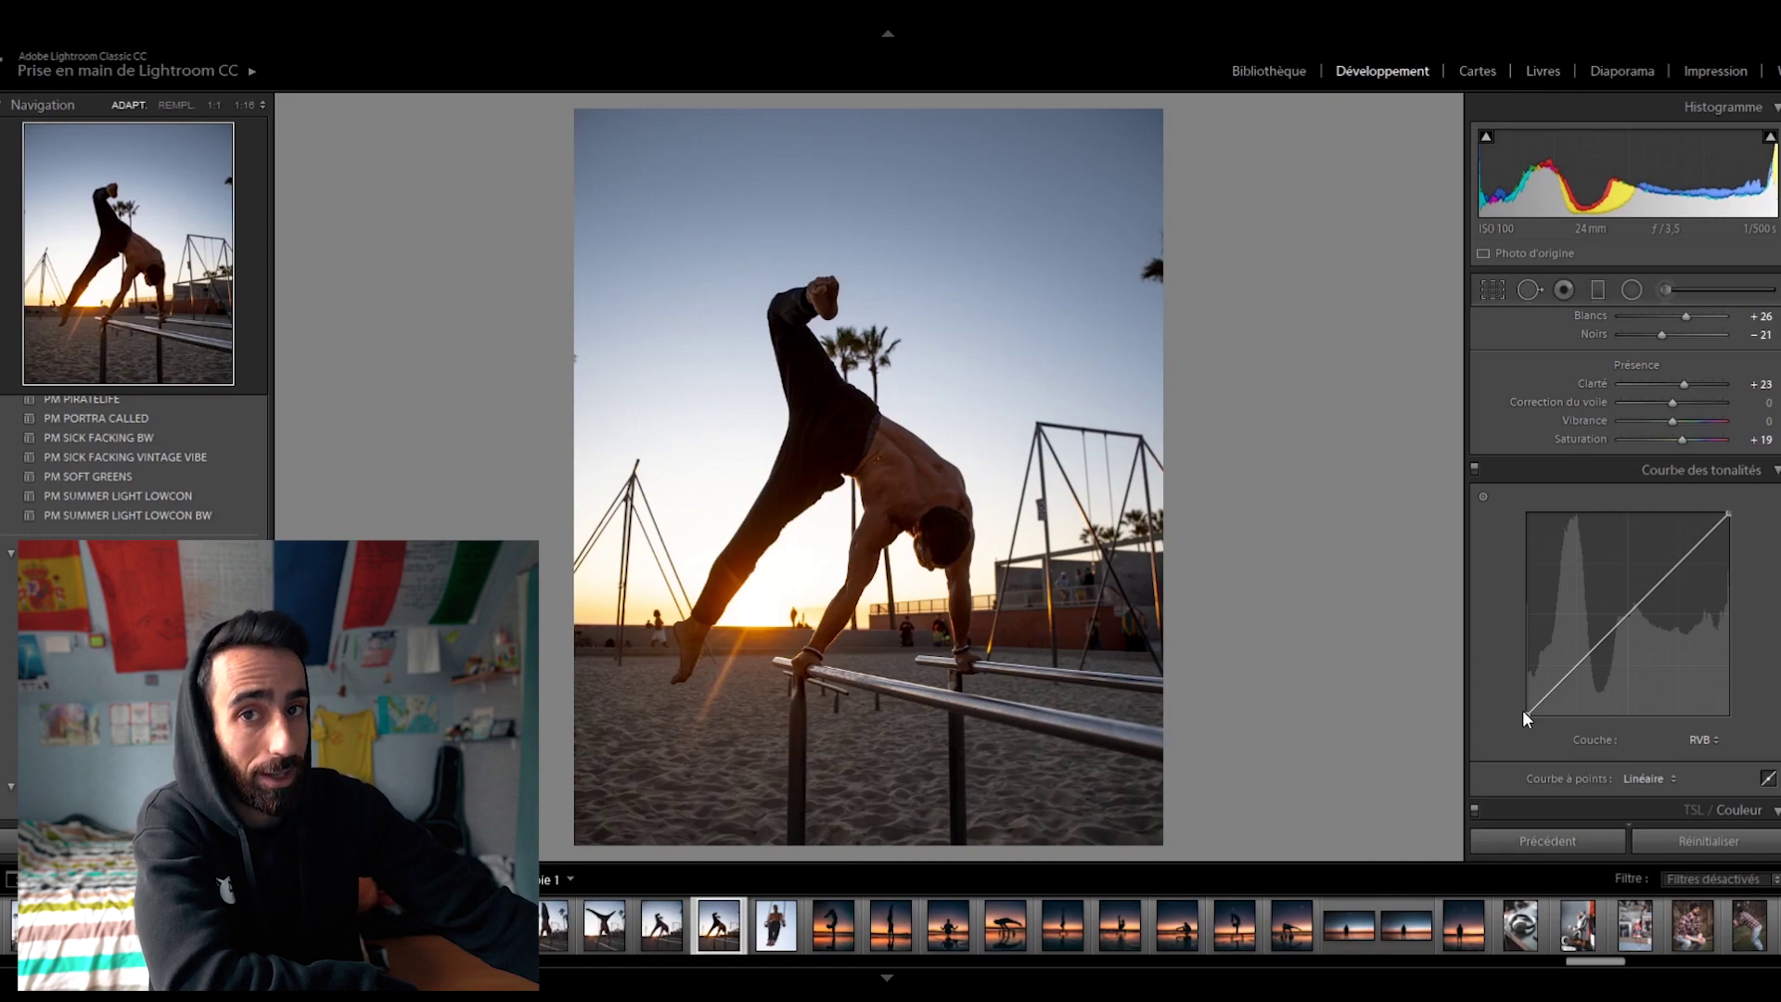
{"action": "left_click_drag", "start_coordinate": [1523, 712], "coordinate": [1513, 693]}
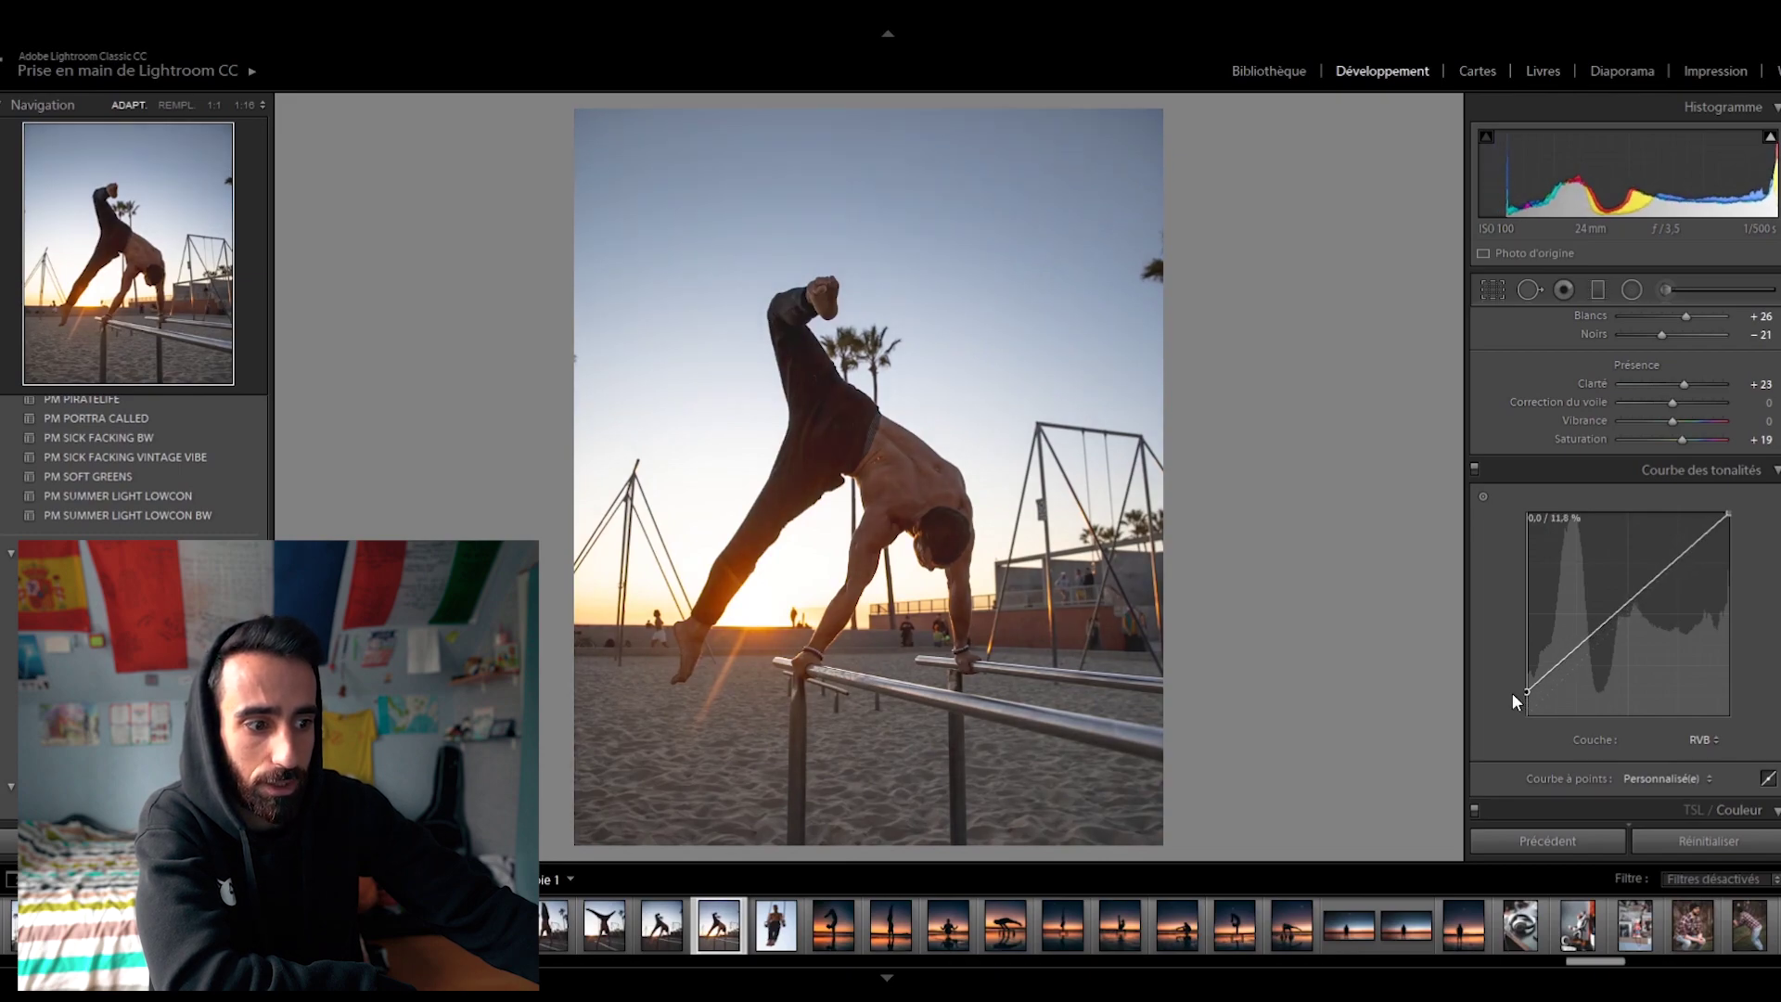
{"action": "left_click_drag", "start_coordinate": [1566, 658], "coordinate": [1573, 664]}
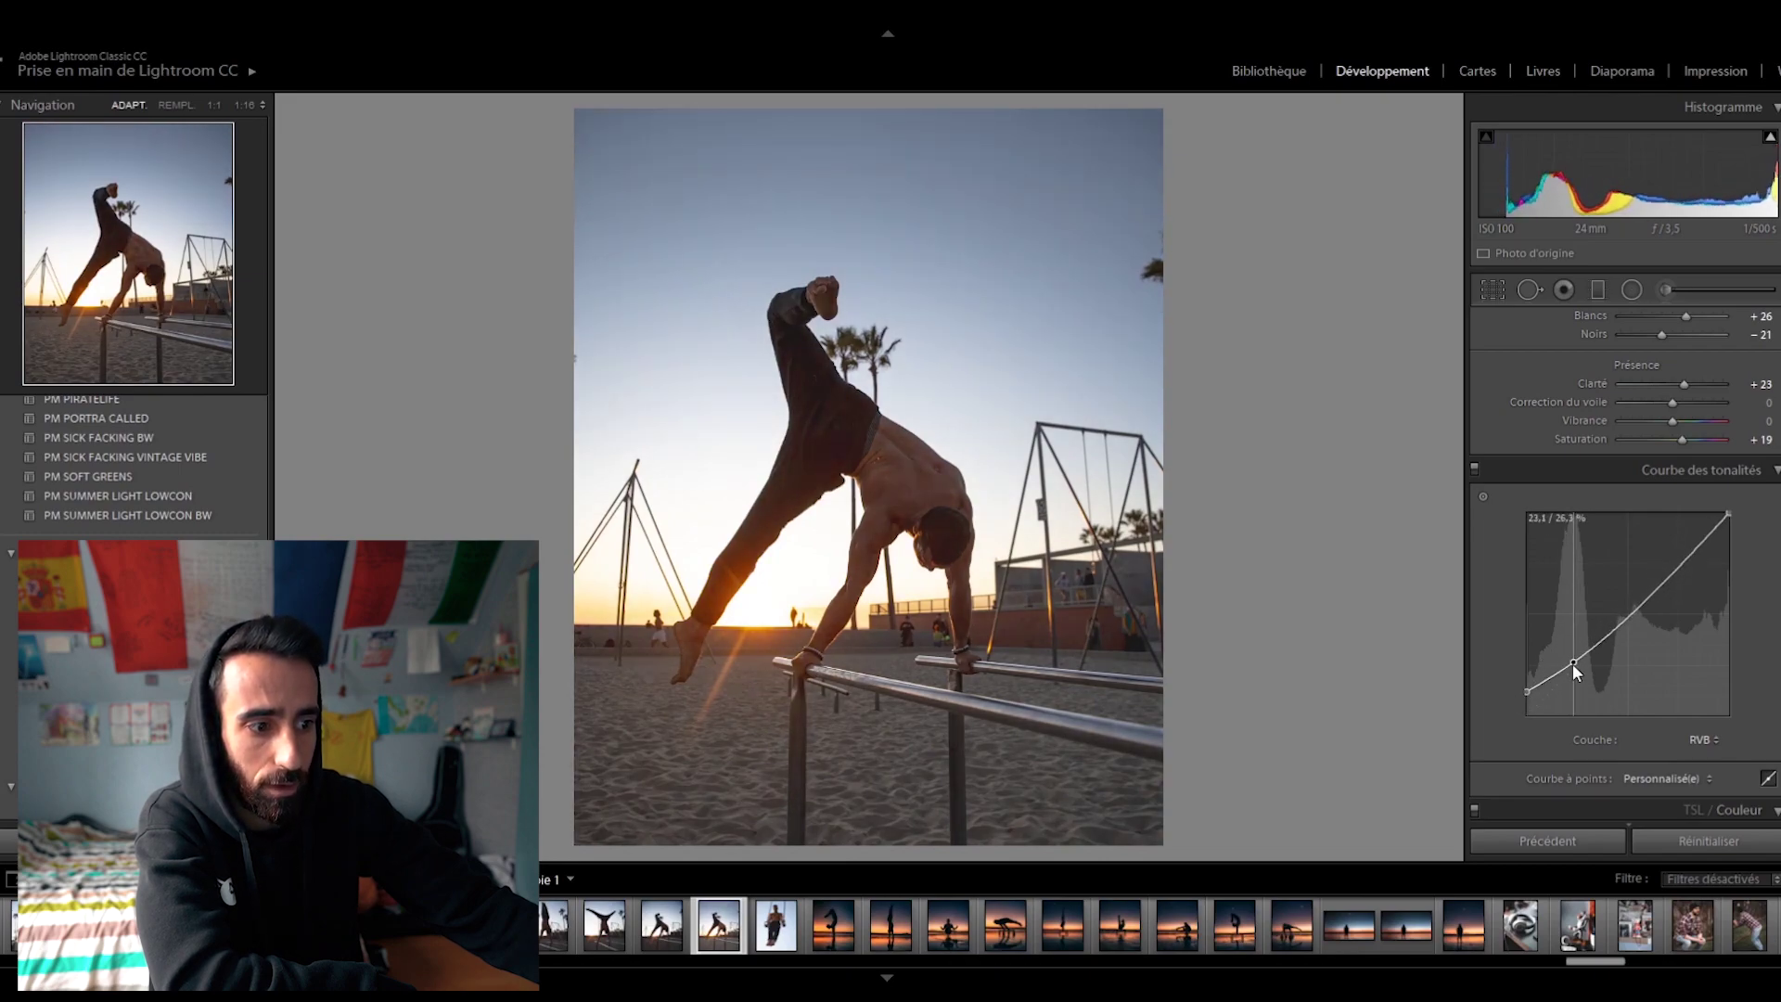
{"action": "left_click", "coordinate": [1679, 566]}
{"action": "left_click_drag", "start_coordinate": [1680, 566], "coordinate": [1679, 562]}
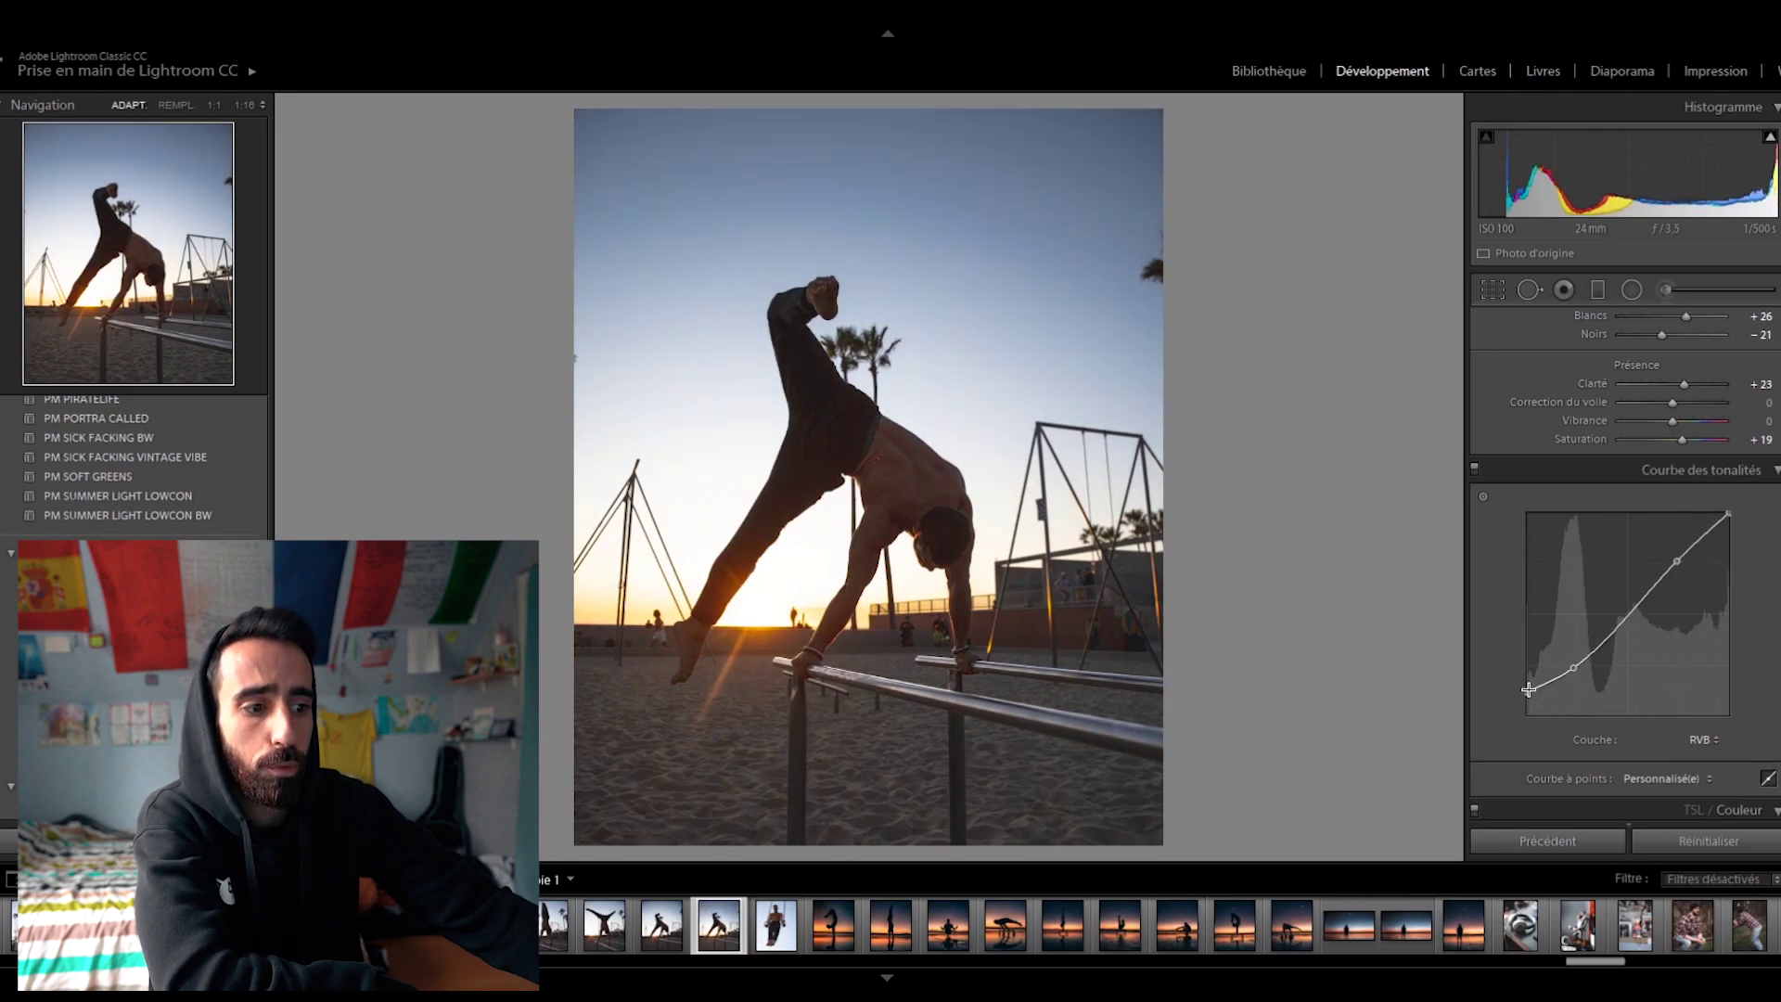
Try the tone curve with its black point back at zero and darker shadows, and undo the changes
{"action": "left_click_drag", "start_coordinate": [1528, 689], "coordinate": [1521, 722]}
{"action": "left_click_drag", "start_coordinate": [1575, 668], "coordinate": [1580, 674]}
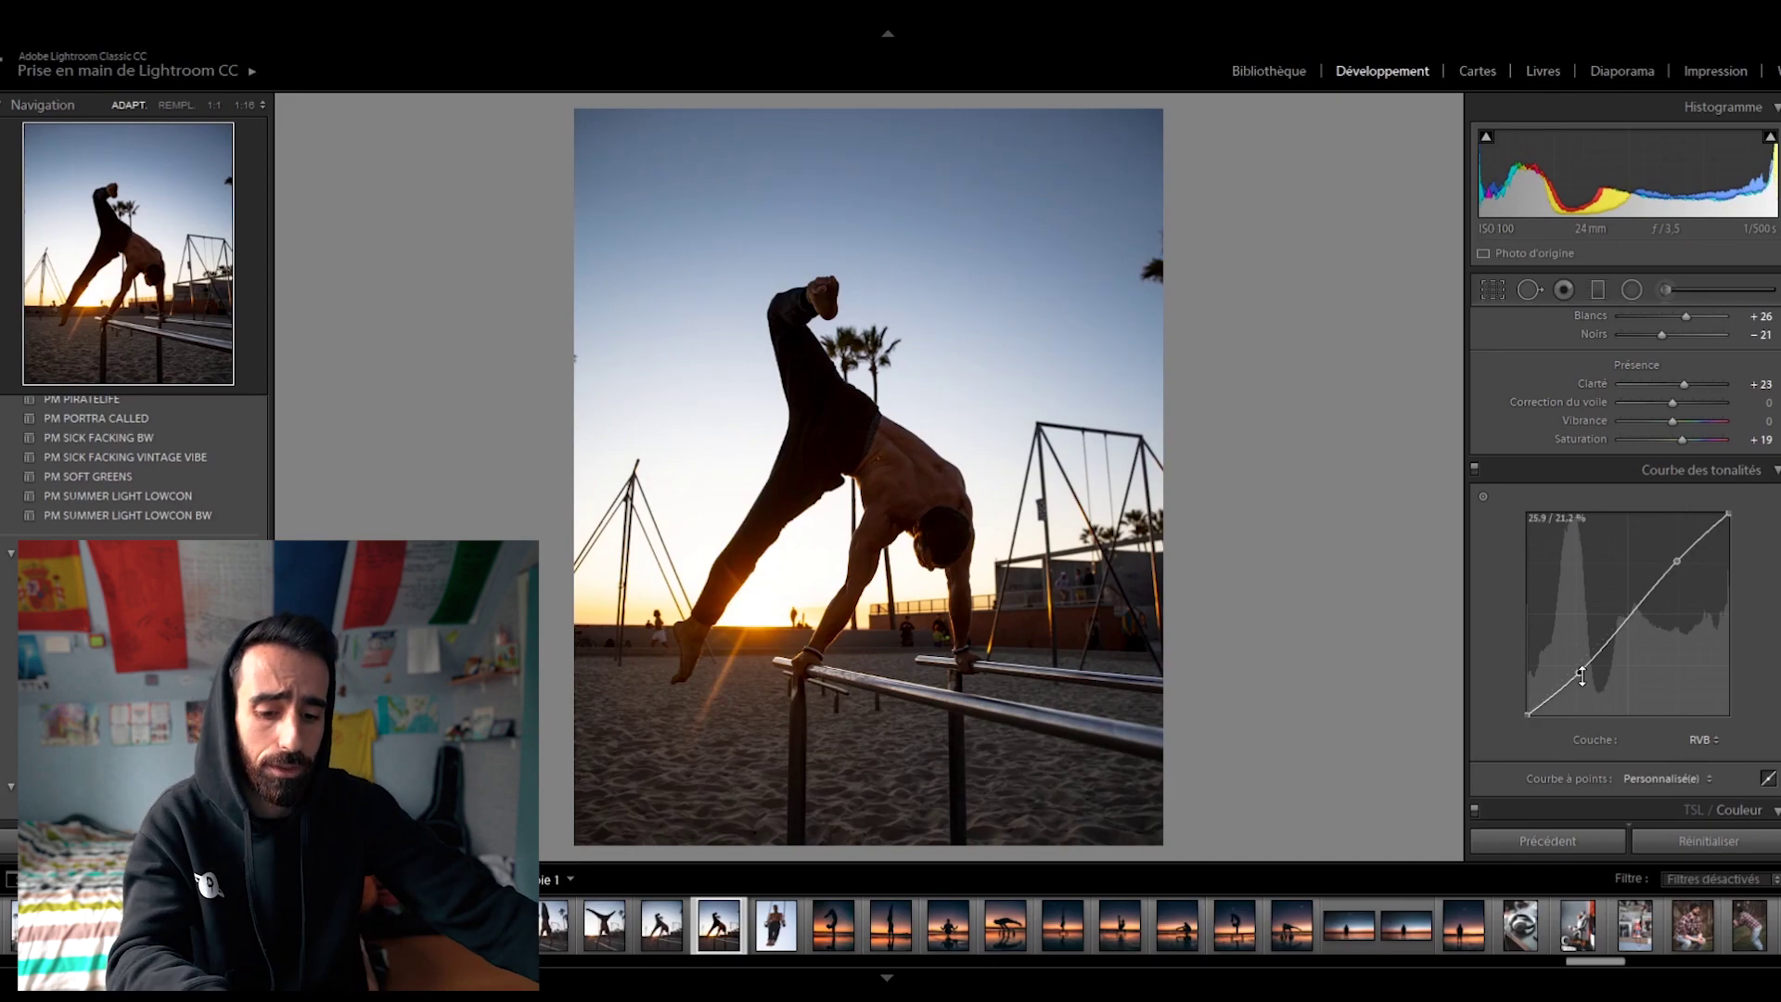
{"action": "key", "text": "ctrl+z"}
{"action": "key", "text": "ctrl+z"}
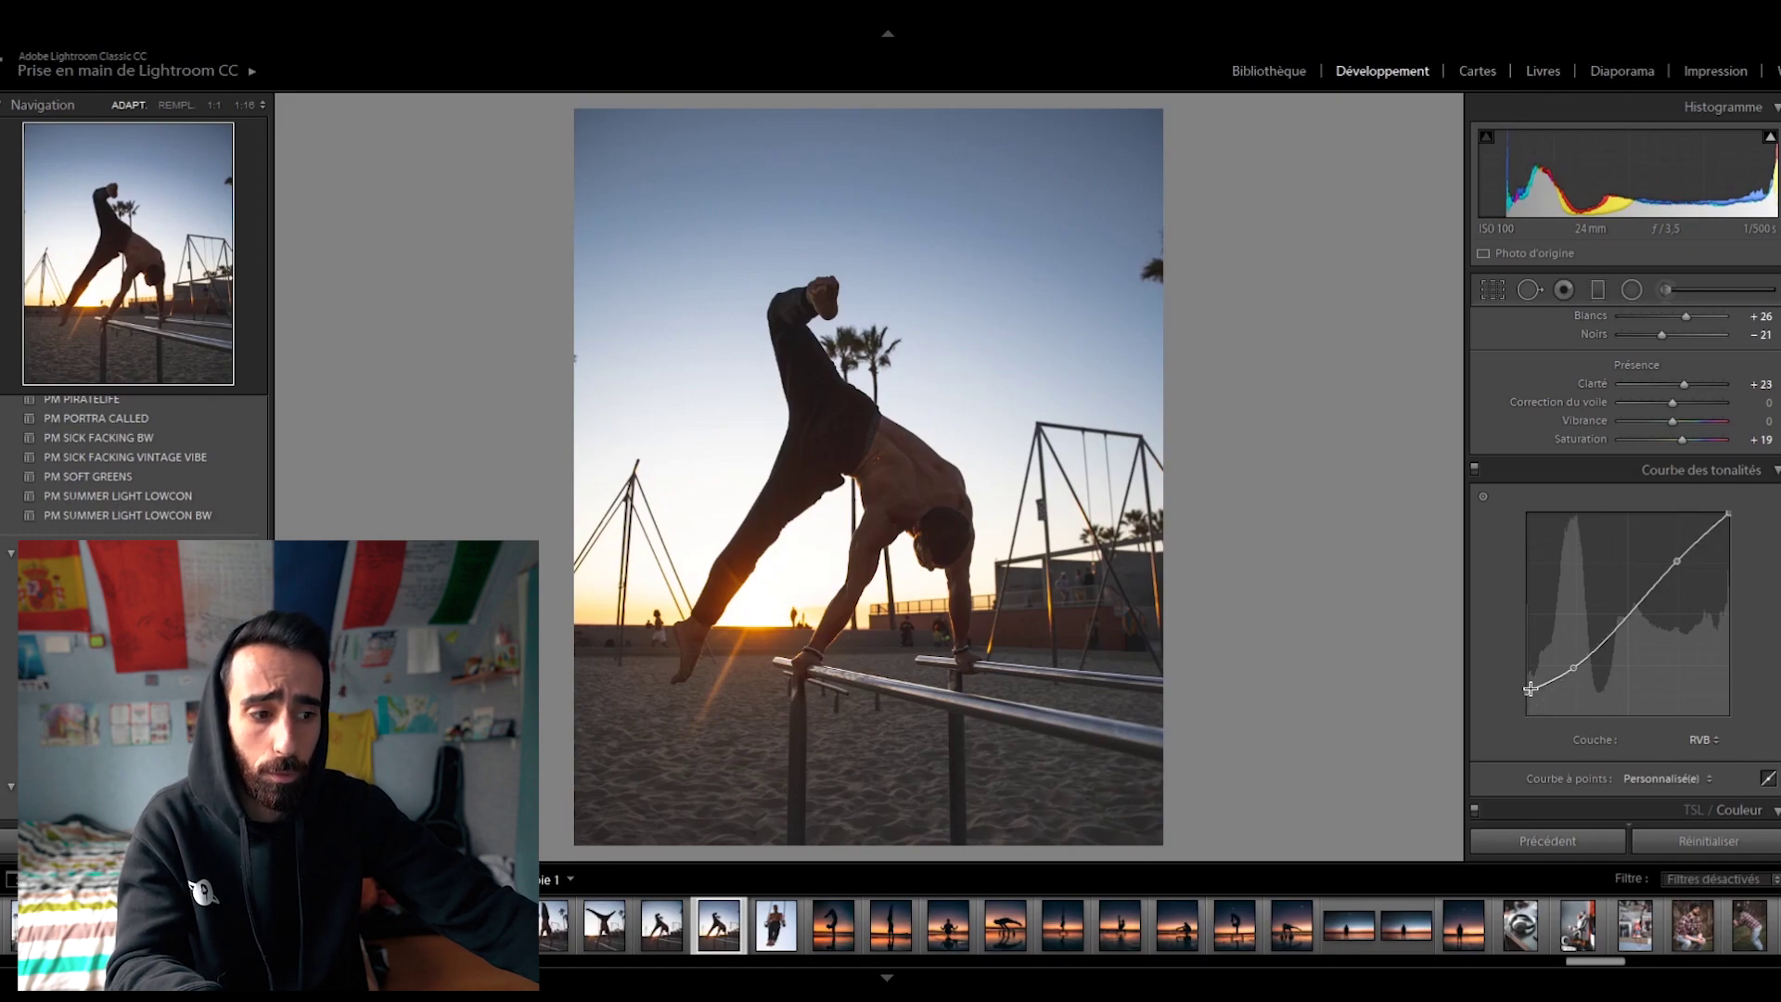
Lower the tone curve's lifted black point slightly and compare the photo before and after the edits
{"action": "left_click_drag", "start_coordinate": [1531, 688], "coordinate": [1528, 697]}
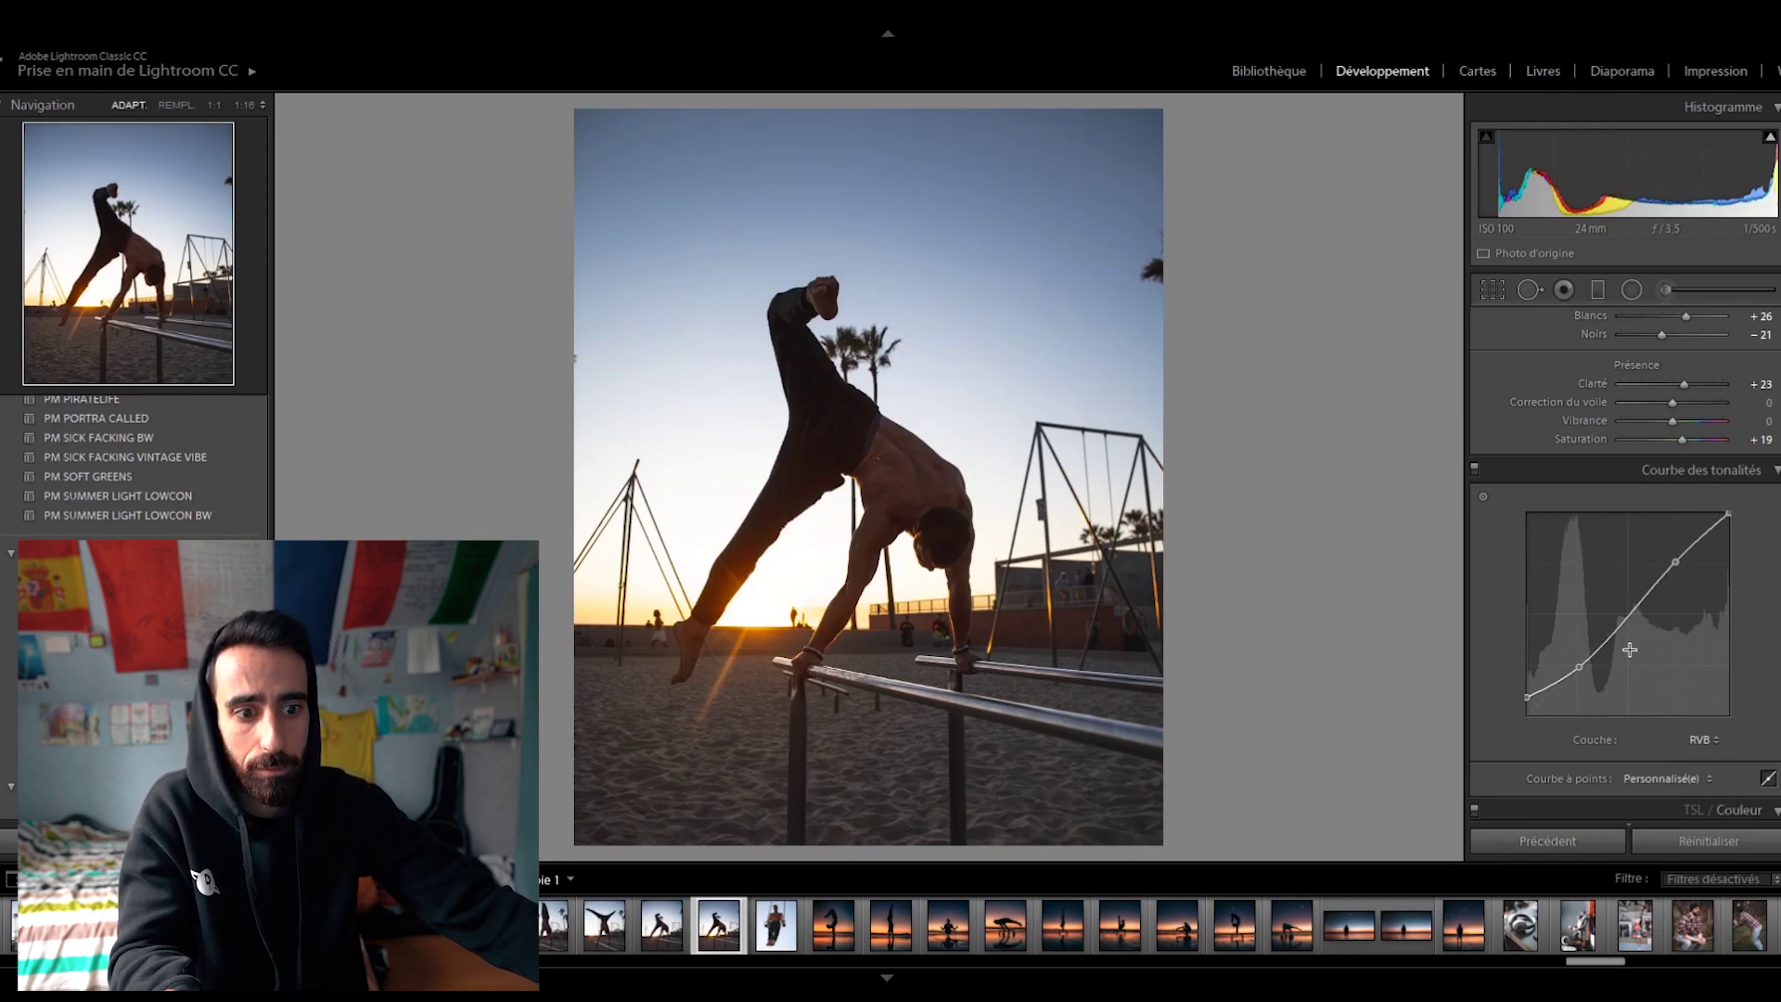
{"action": "key", "text": "y"}
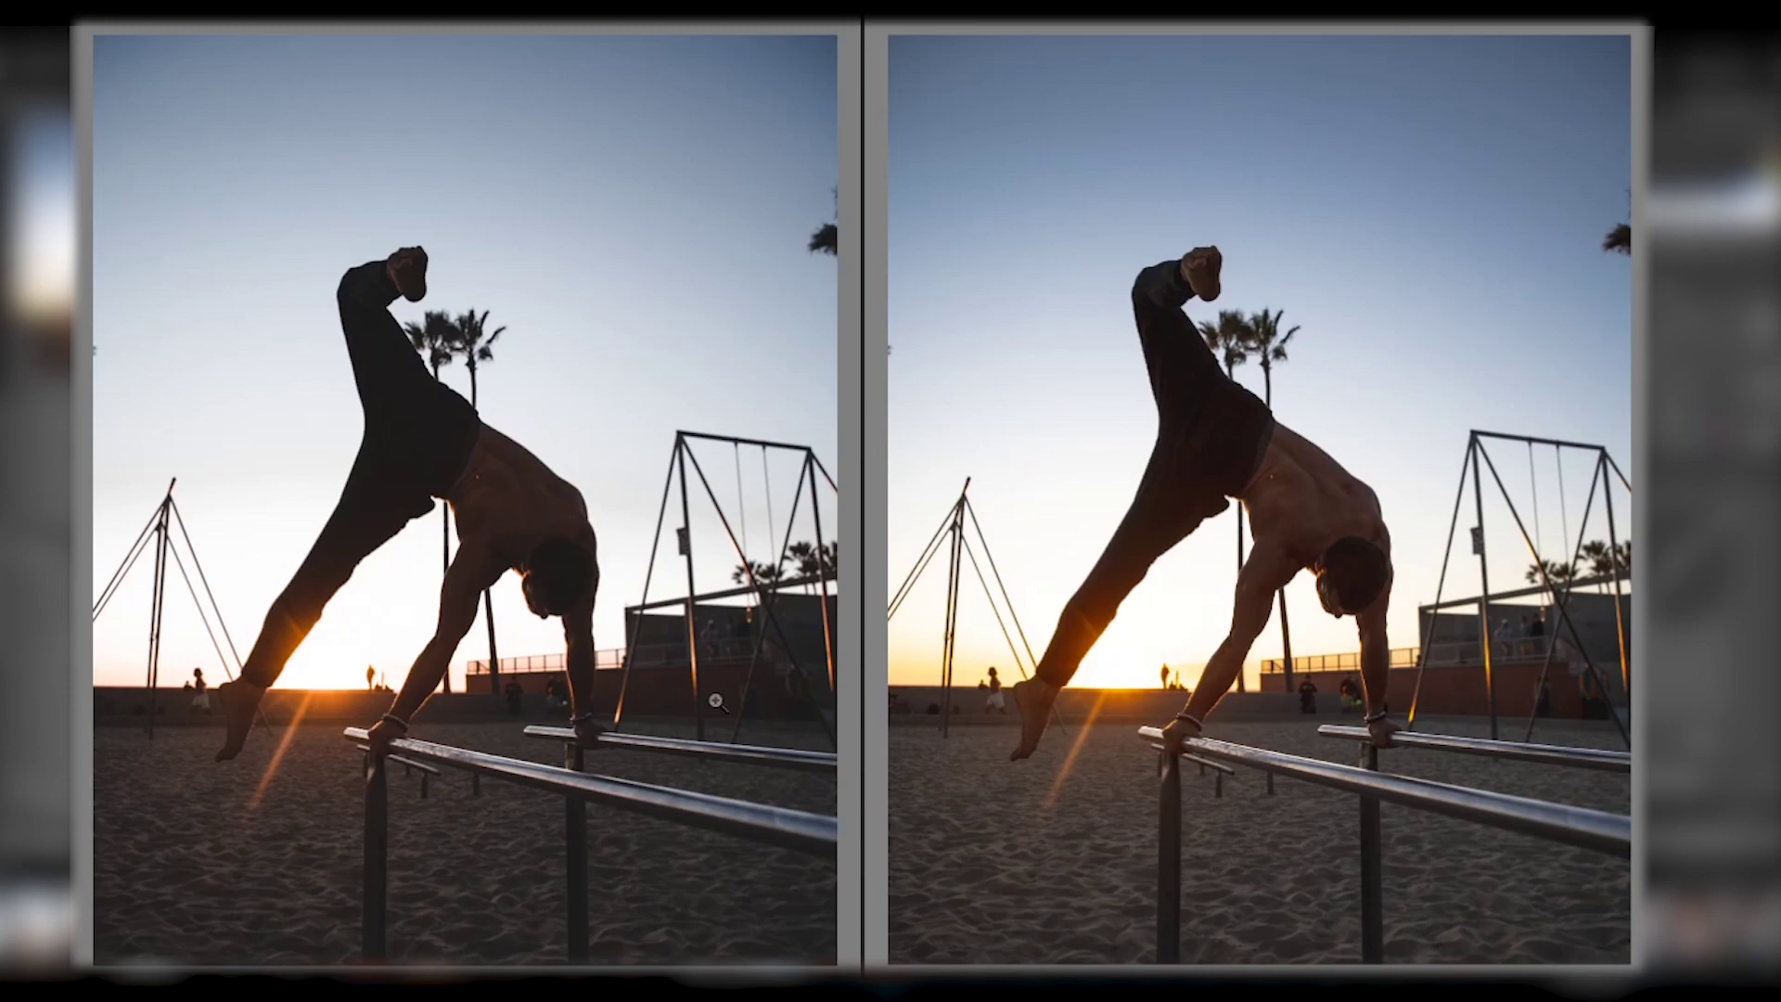
{"action": "key", "text": "y"}
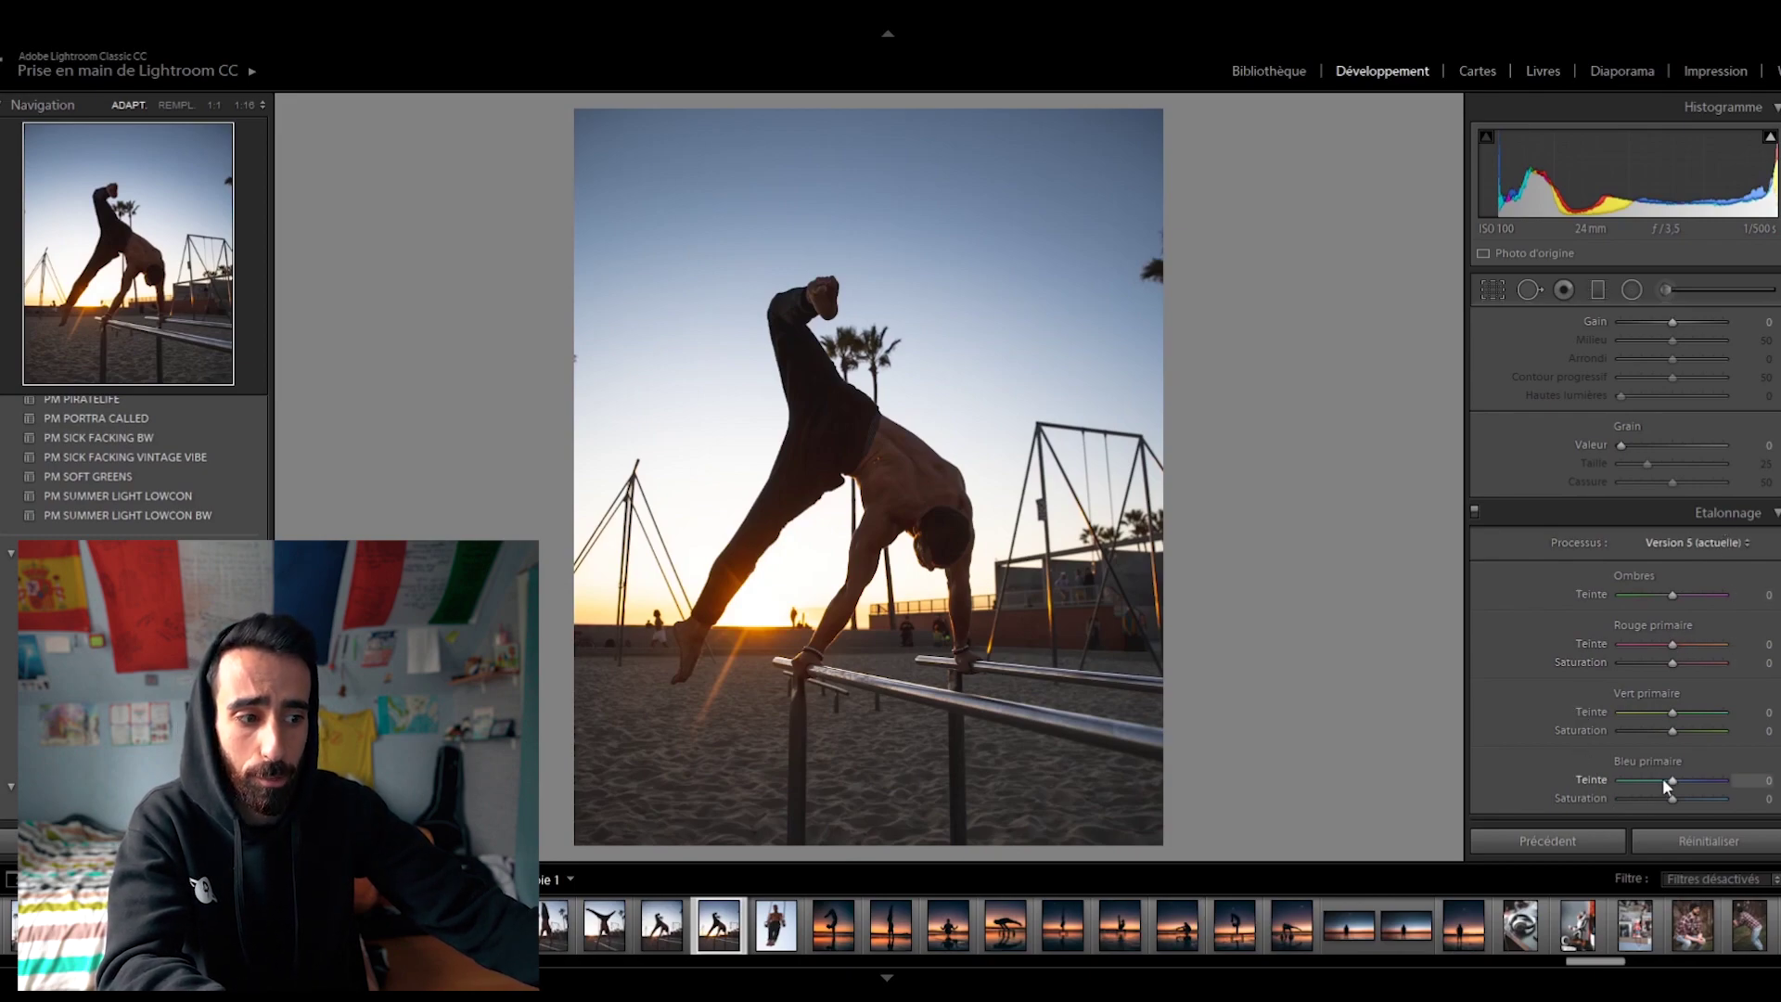
Try a blue primary hue of −100 in the camera calibration, and reset it
{"action": "left_click_drag", "start_coordinate": [1672, 779], "coordinate": [1585, 789]}
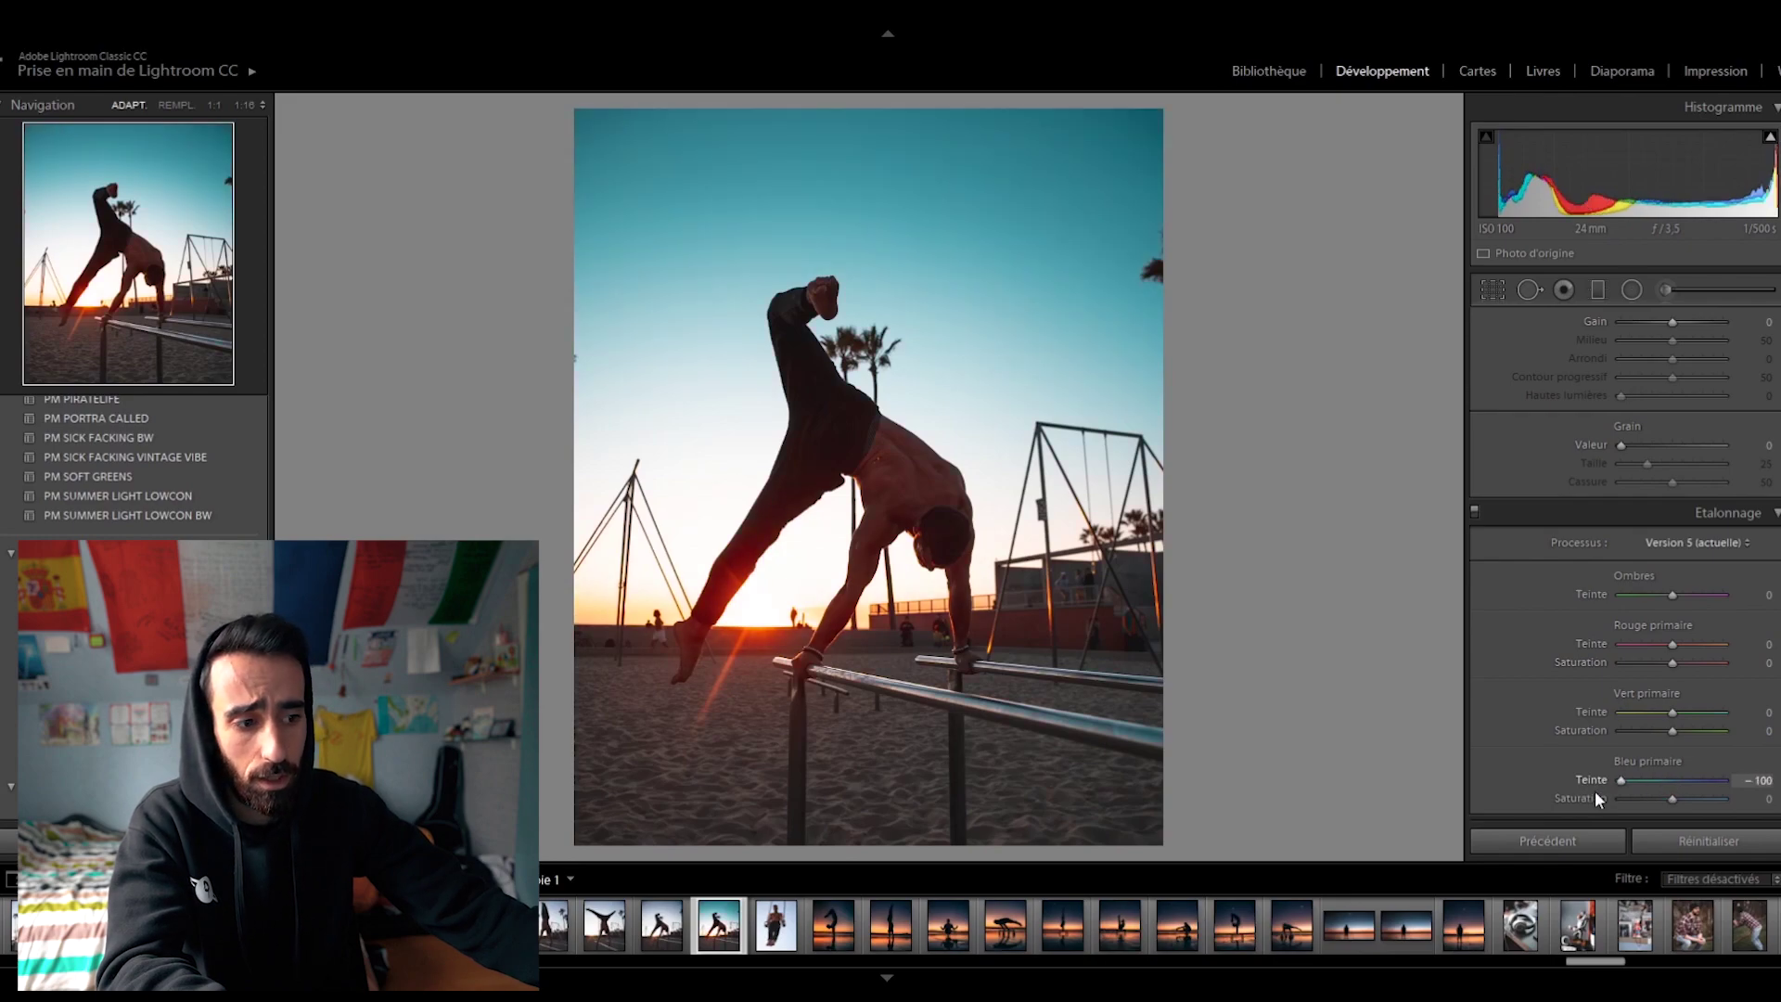
{"action": "double_click", "coordinate": [1619, 780]}
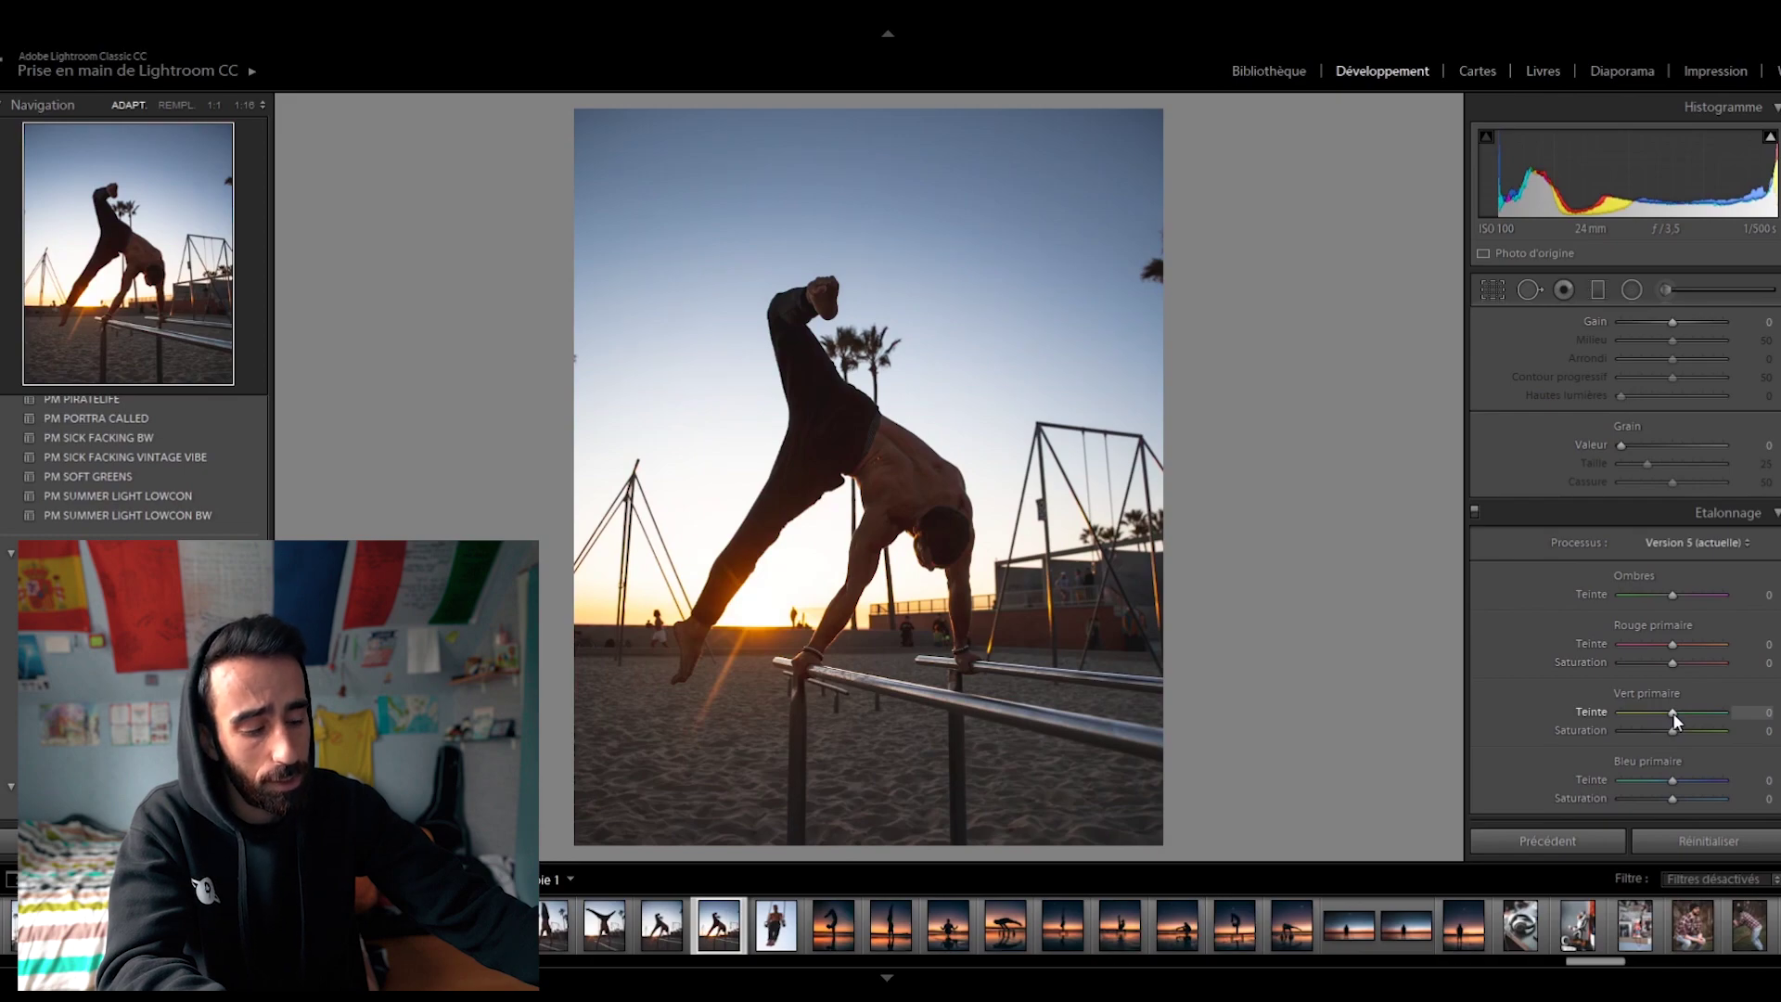
In the camera calibration, set the green primary hue to +40 and the red primary hue to +21
{"action": "left_click_drag", "start_coordinate": [1679, 709], "coordinate": [1735, 713]}
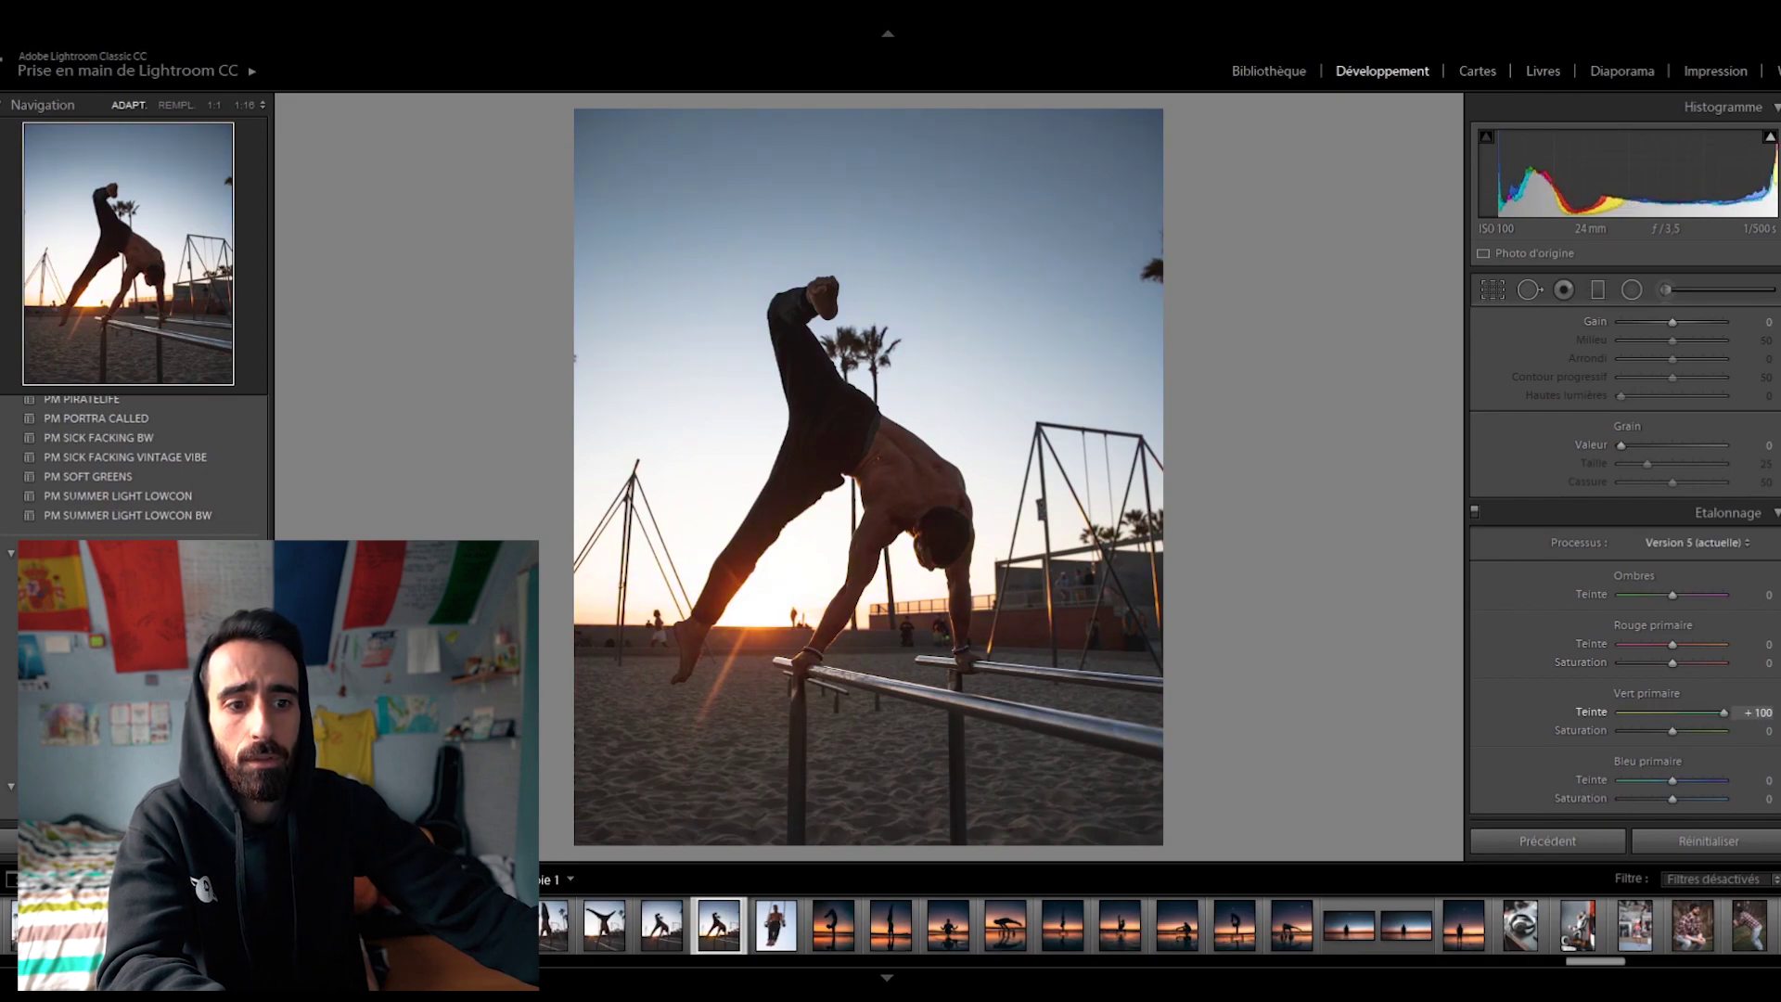
{"action": "left_click_drag", "start_coordinate": [1724, 712], "coordinate": [1694, 714]}
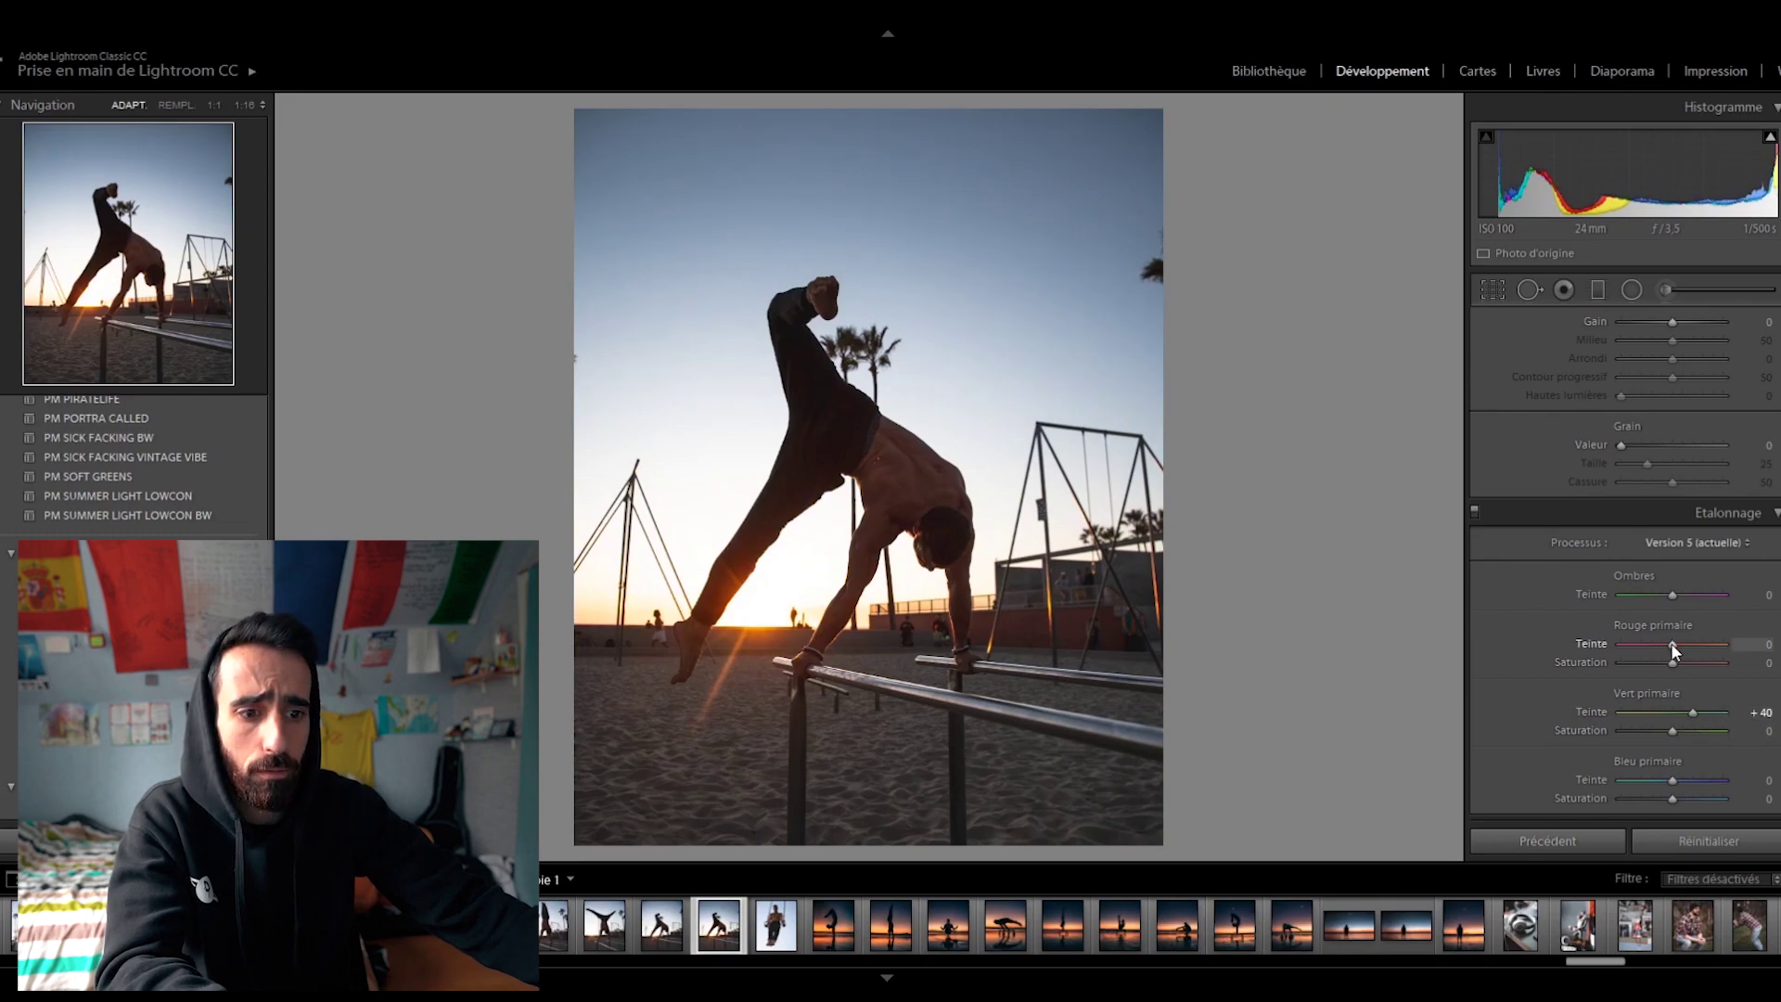
{"action": "left_click_drag", "start_coordinate": [1678, 643], "coordinate": [1235, 649]}
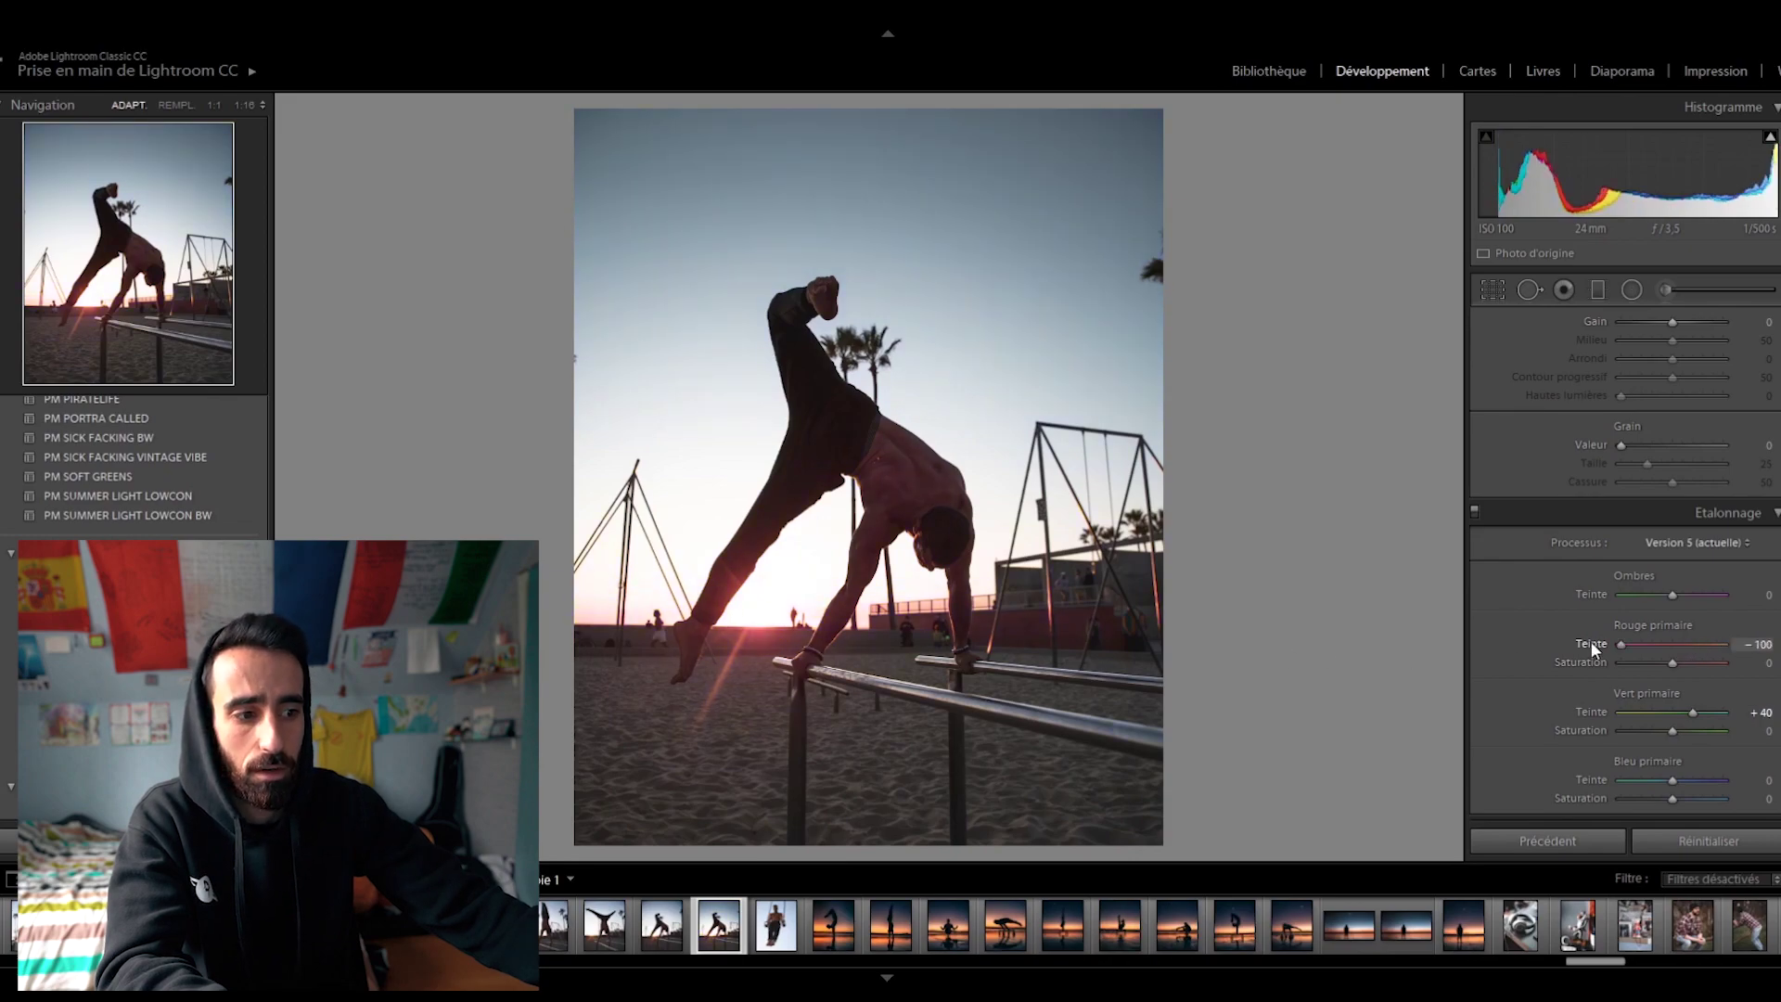
{"action": "left_click_drag", "start_coordinate": [1627, 647], "coordinate": [1680, 649]}
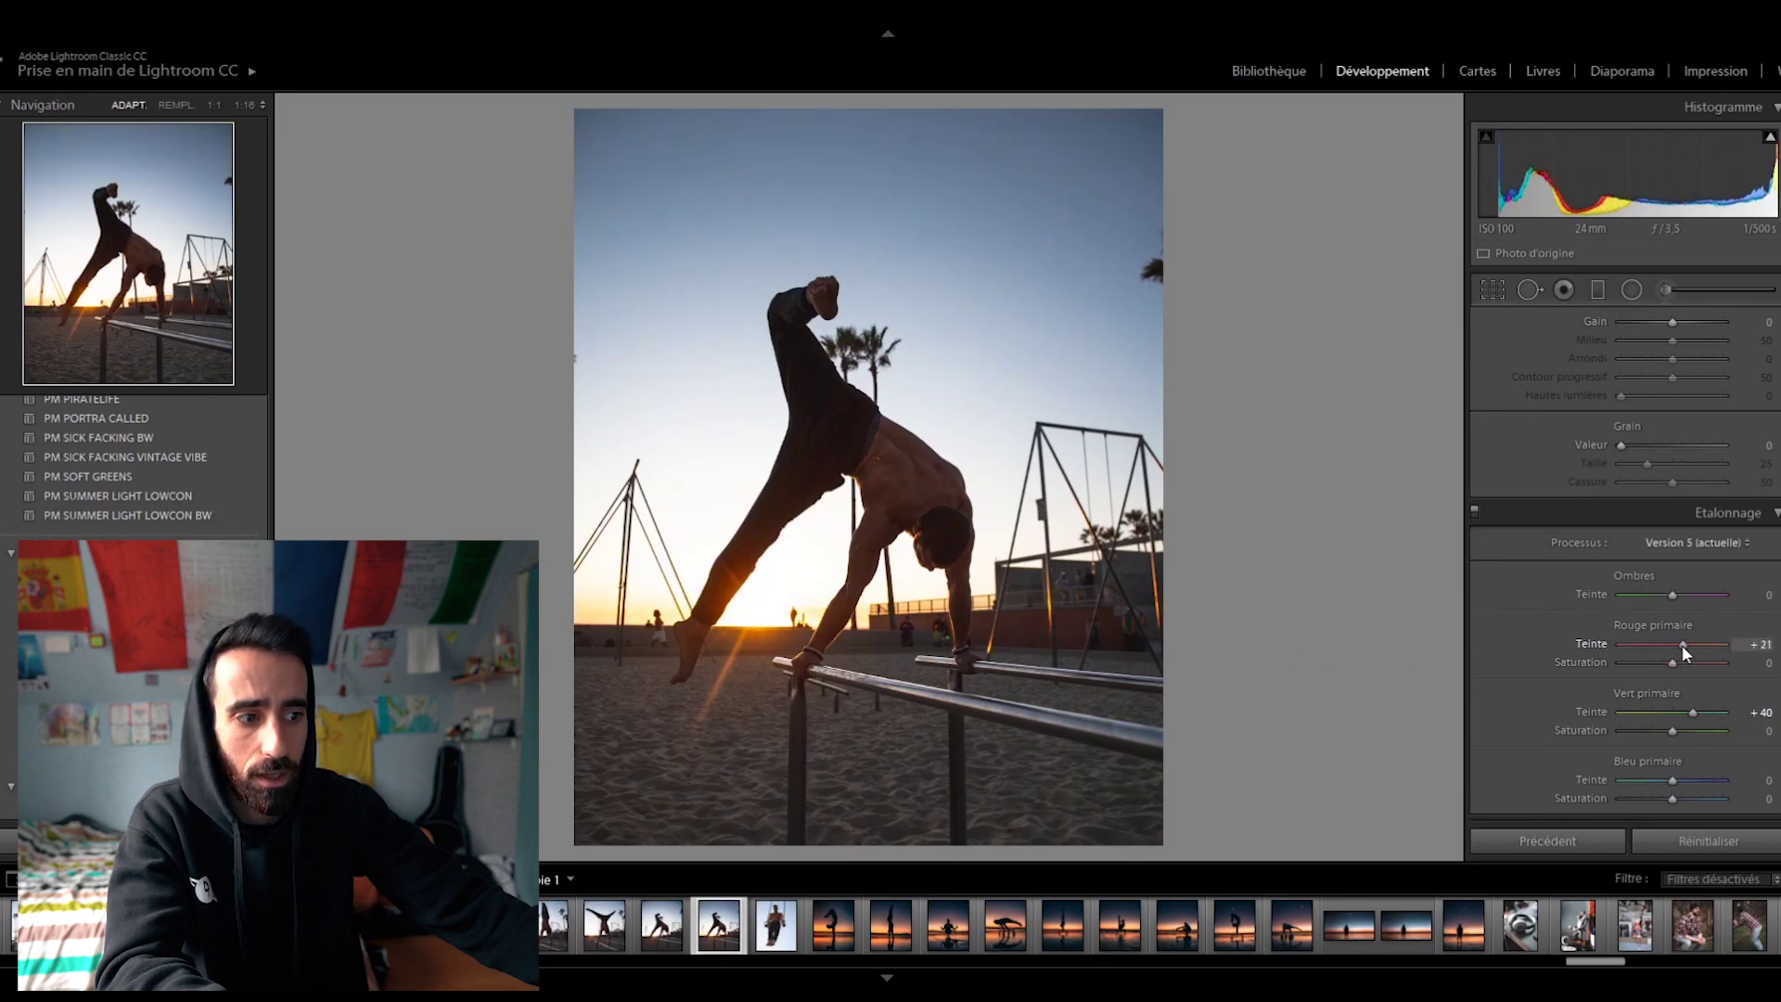
In the HSL colour settings, set the magenta luminance to +64 and the purple luminance to +50
{"action": "scroll", "coordinate": [1566, 699], "scroll_direction": "up", "scroll_amount": 10}
{"action": "scroll", "coordinate": [1560, 689], "scroll_direction": "up", "scroll_amount": 6}
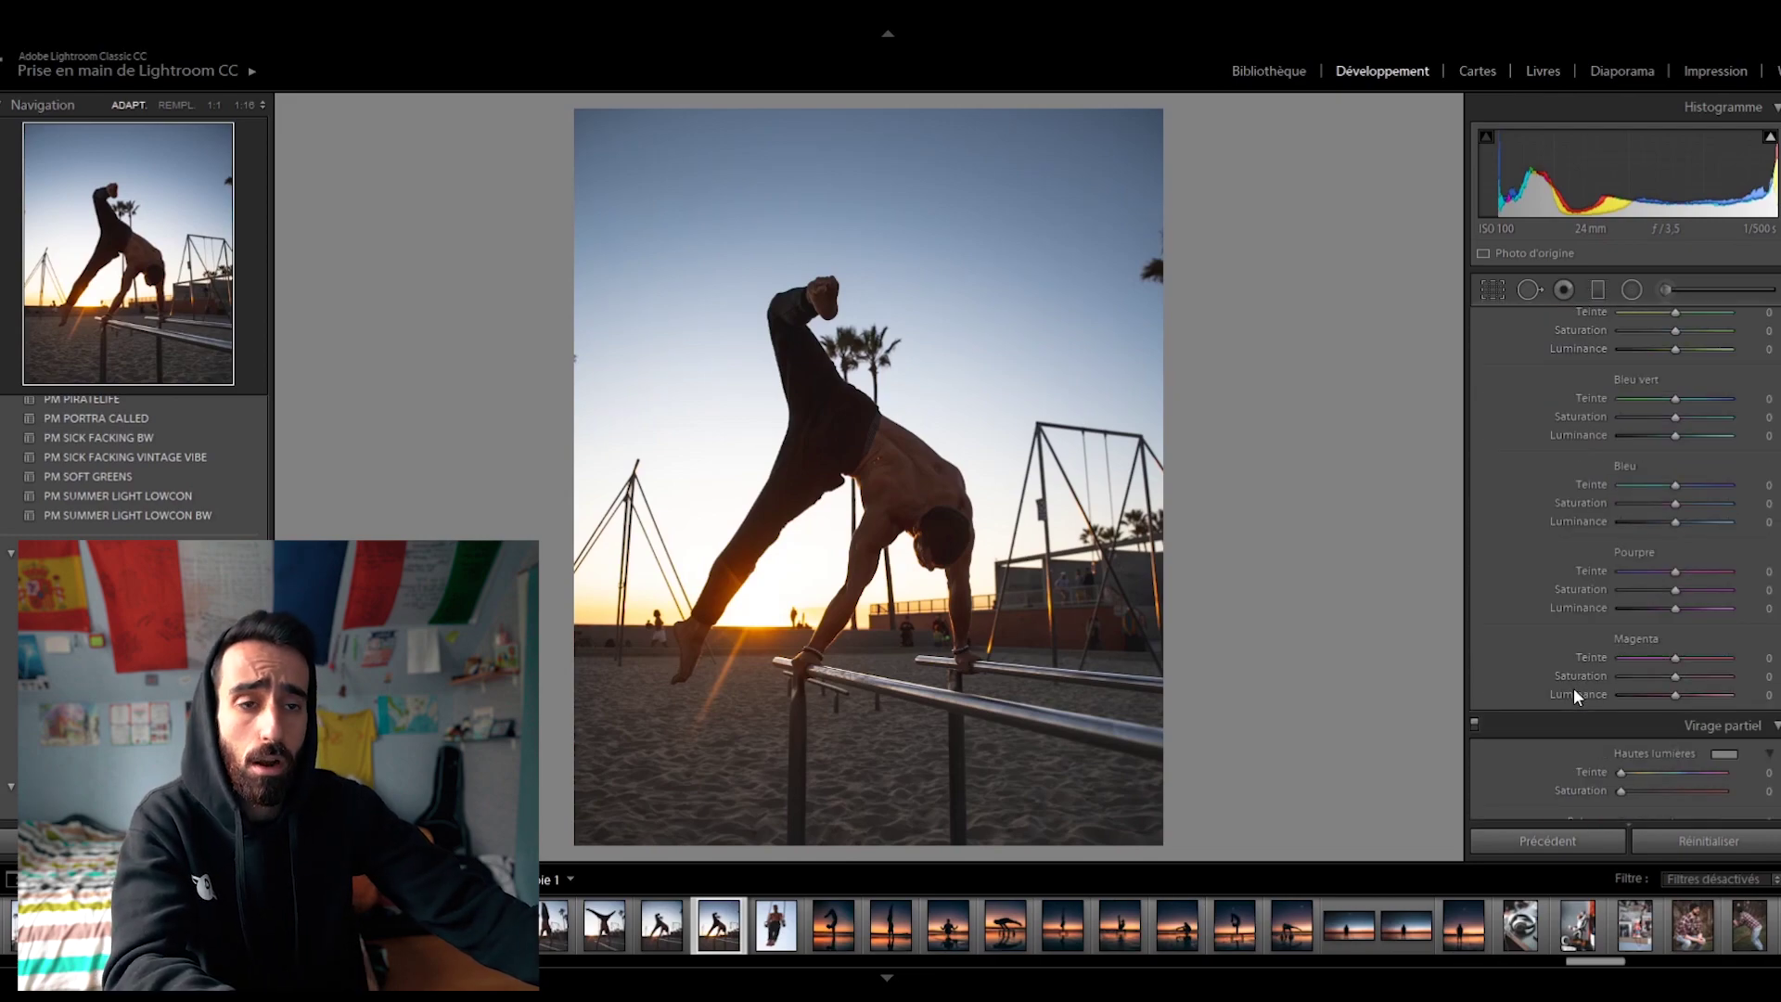
{"action": "scroll", "coordinate": [1572, 687], "scroll_direction": "up", "scroll_amount": 5}
{"action": "scroll", "coordinate": [1737, 408], "scroll_direction": "up", "scroll_amount": 1}
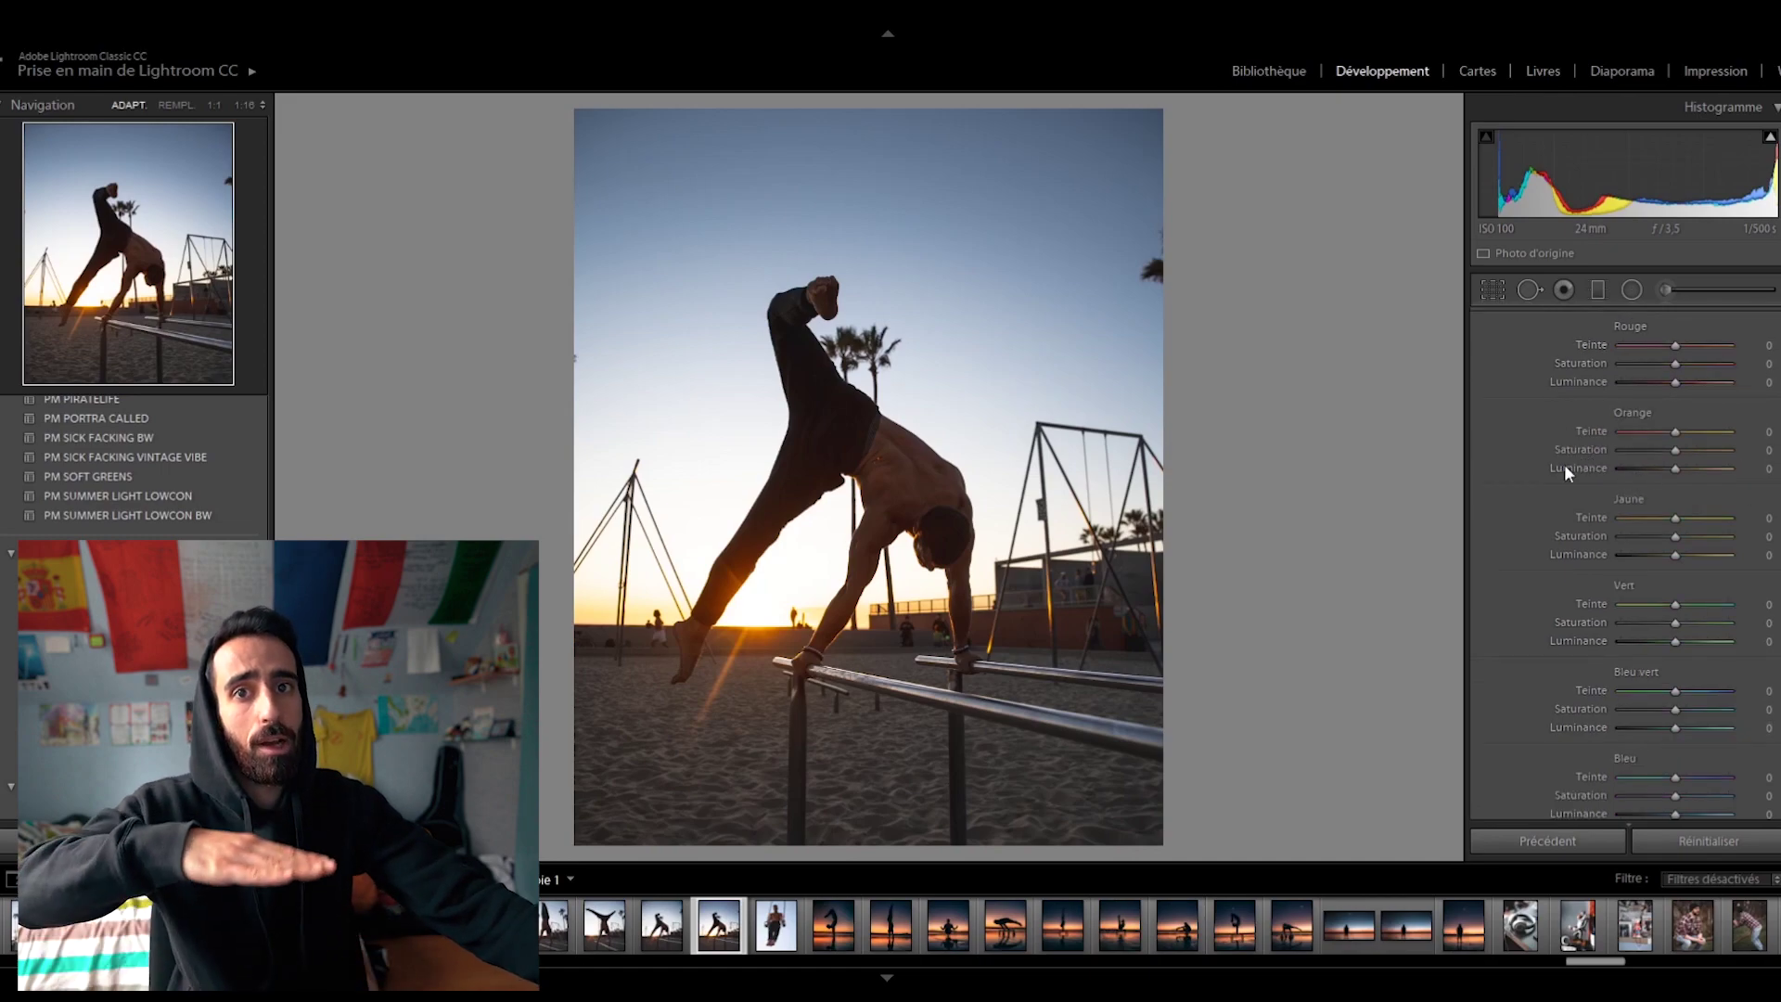
{"action": "scroll", "coordinate": [1592, 557], "scroll_direction": "down", "scroll_amount": 3}
{"action": "scroll", "coordinate": [1605, 605], "scroll_direction": "down", "scroll_amount": 2}
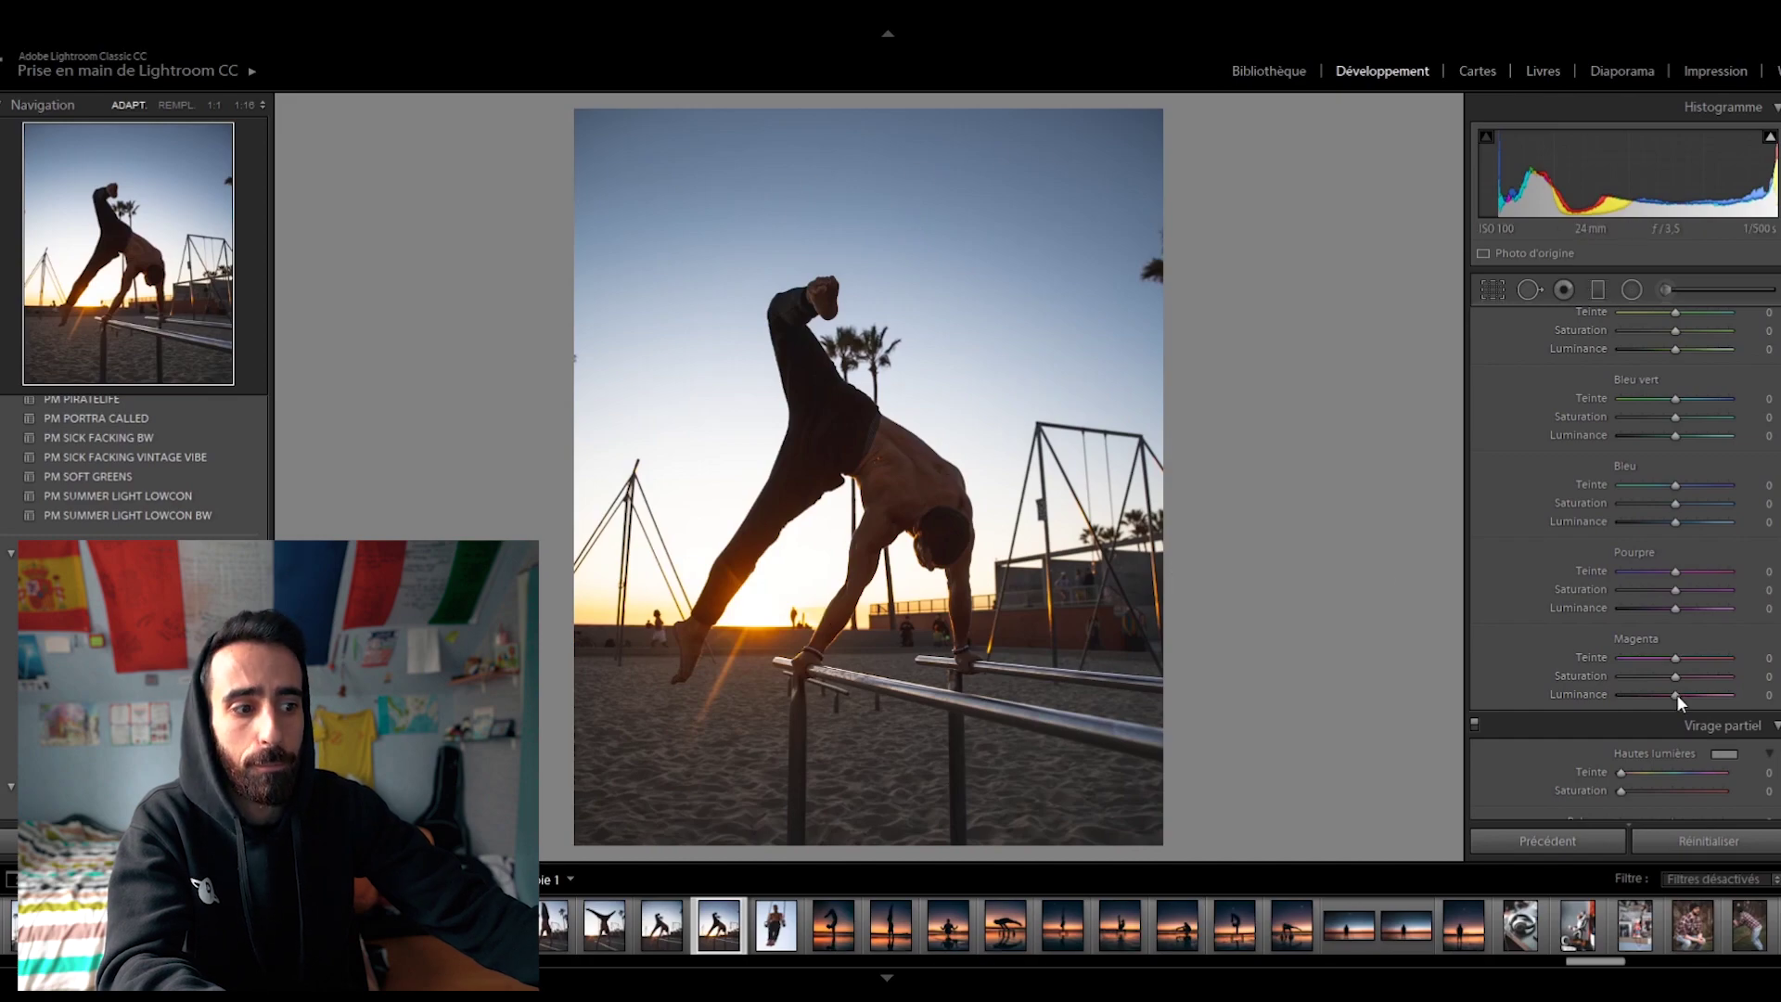
{"action": "left_click_drag", "start_coordinate": [1677, 694], "coordinate": [1688, 698]}
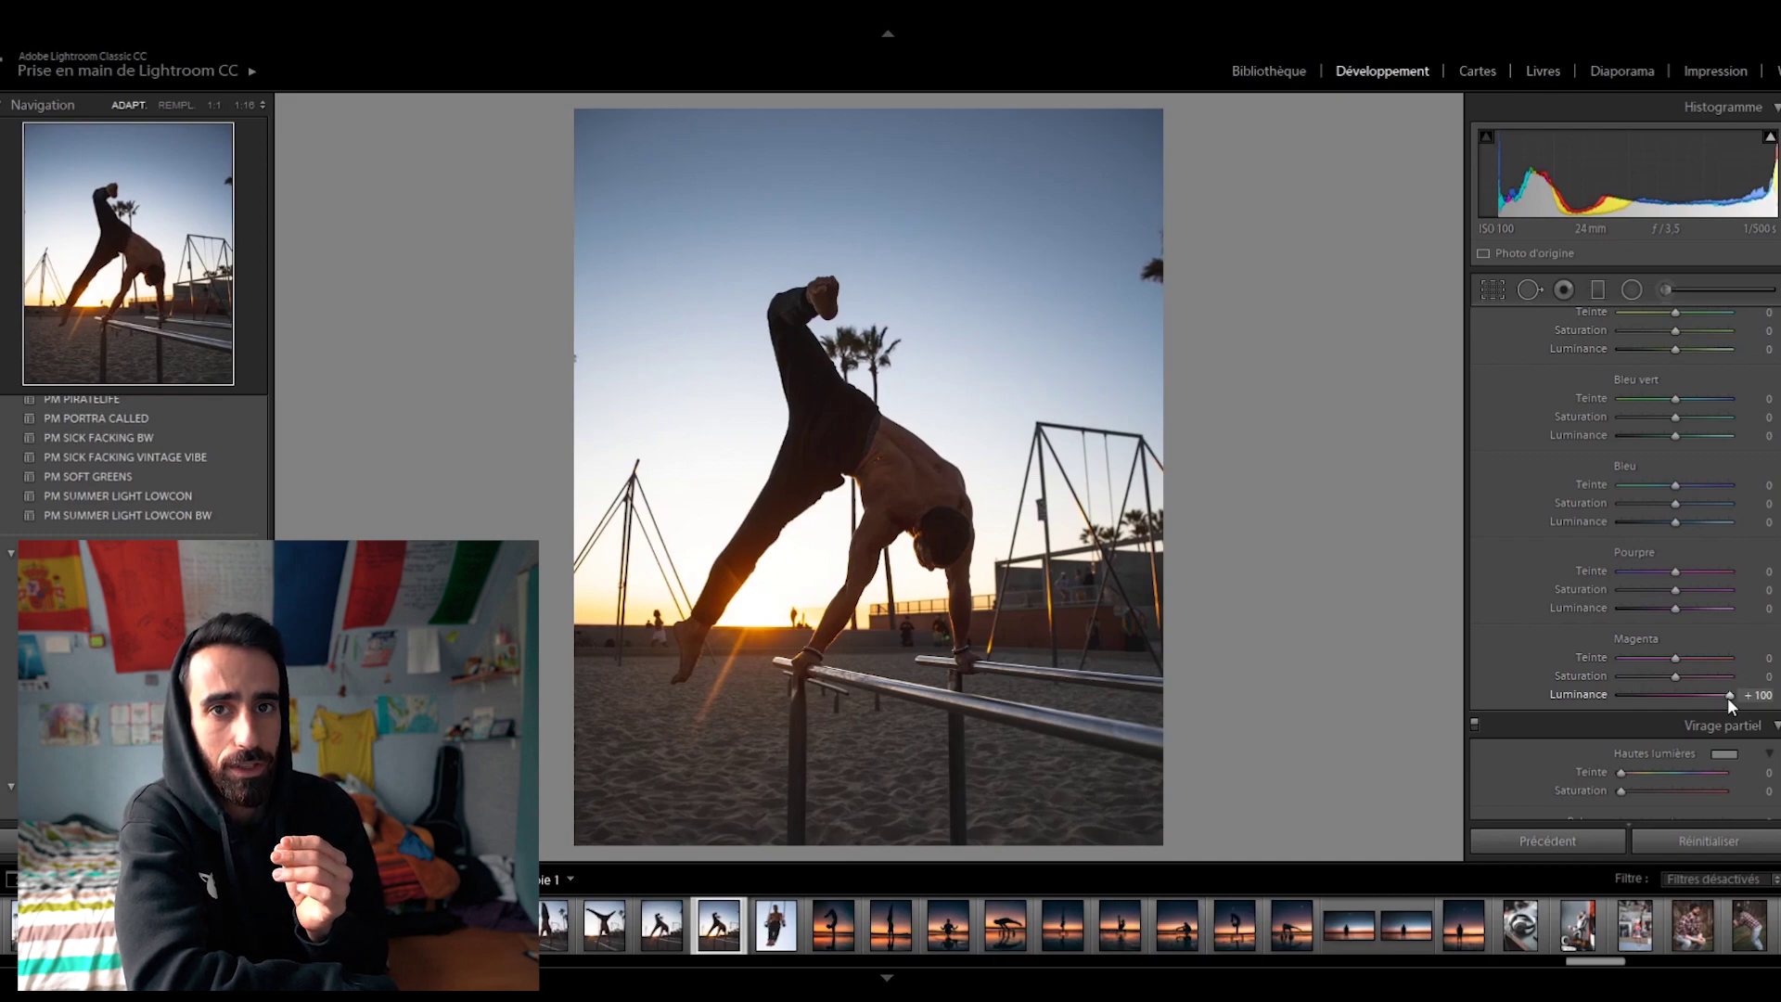
{"action": "left_click_drag", "start_coordinate": [1727, 698], "coordinate": [1710, 694]}
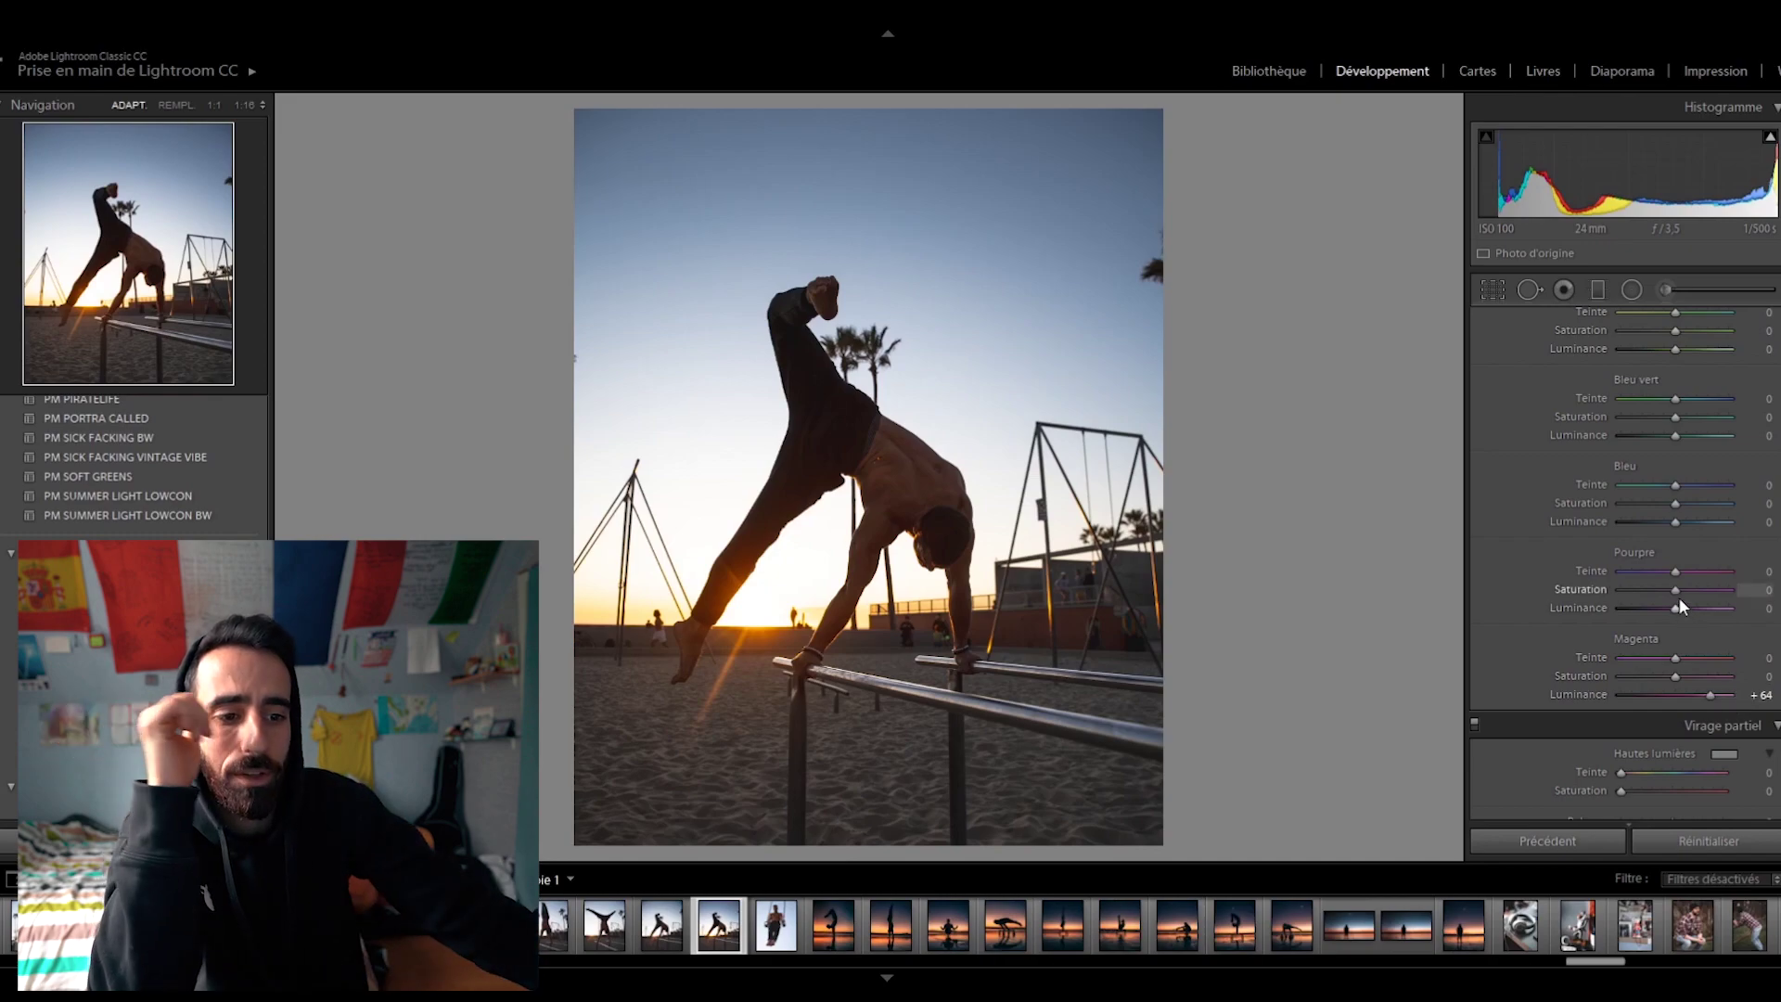
{"action": "left_click_drag", "start_coordinate": [1683, 609], "coordinate": [1706, 611]}
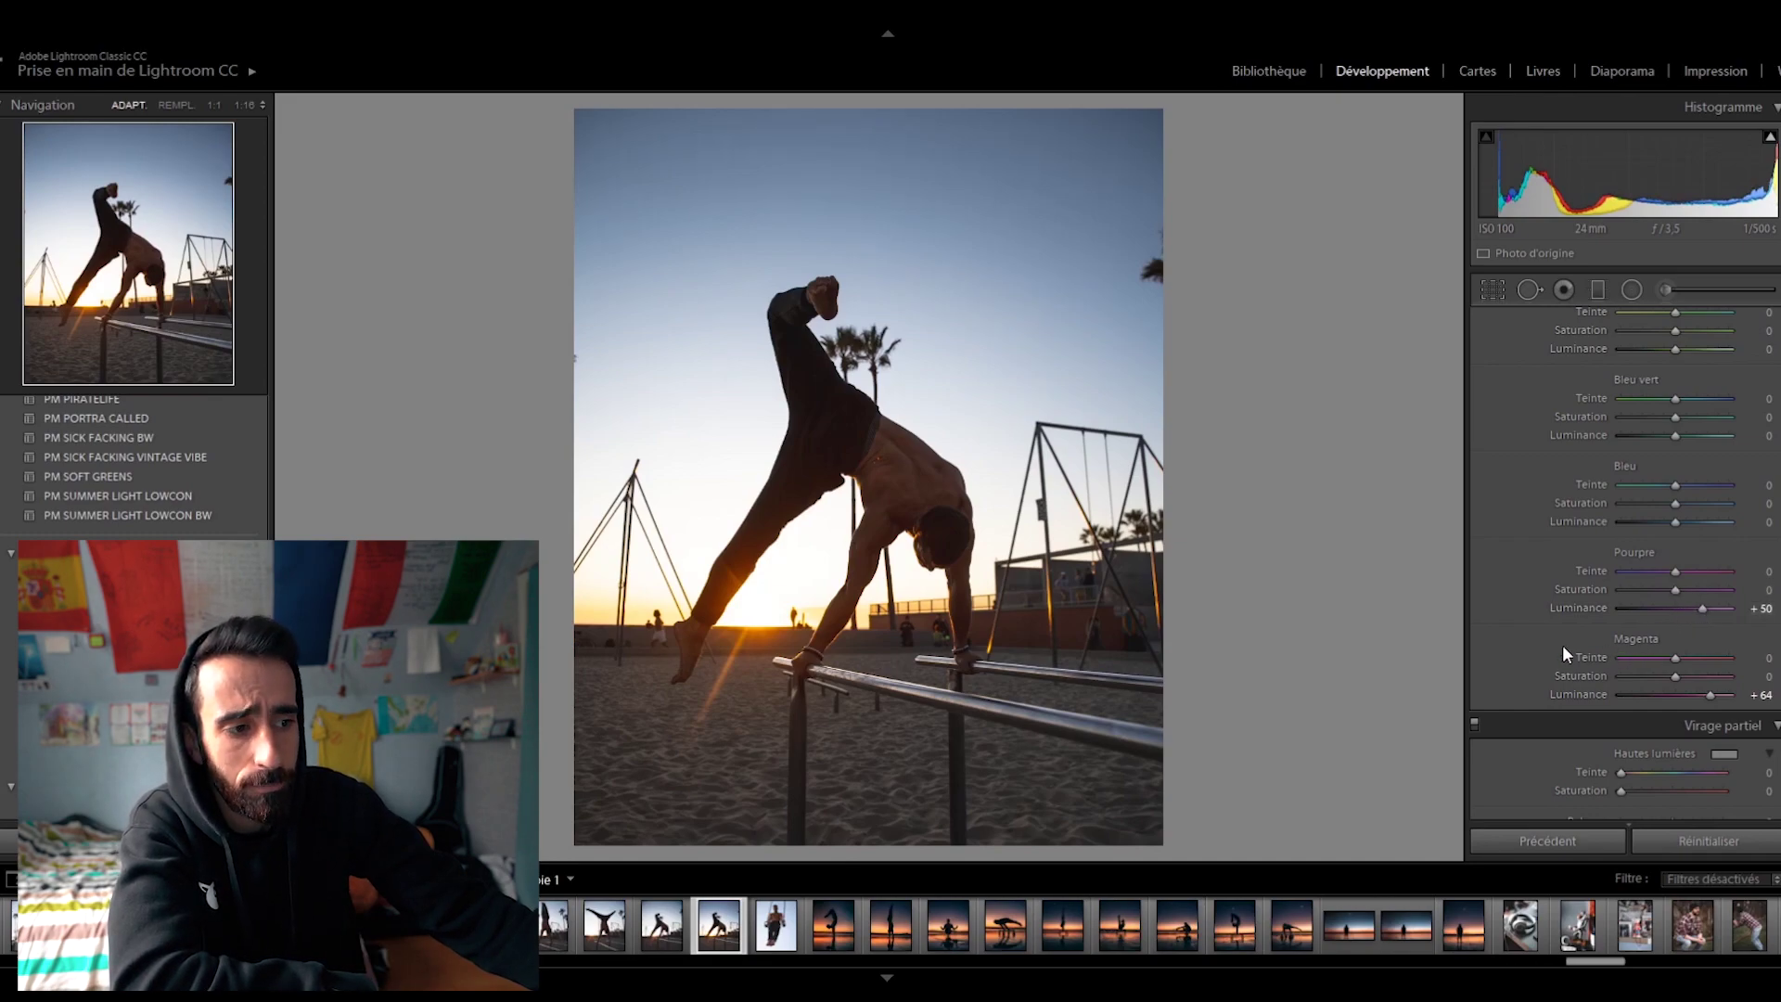
Set the HSL blue luminance to +48, aqua to −36 saturation and +41 luminance, and green to −100 saturation and +75 luminance
{"action": "scroll", "coordinate": [1583, 631], "scroll_direction": "up", "scroll_amount": 3}
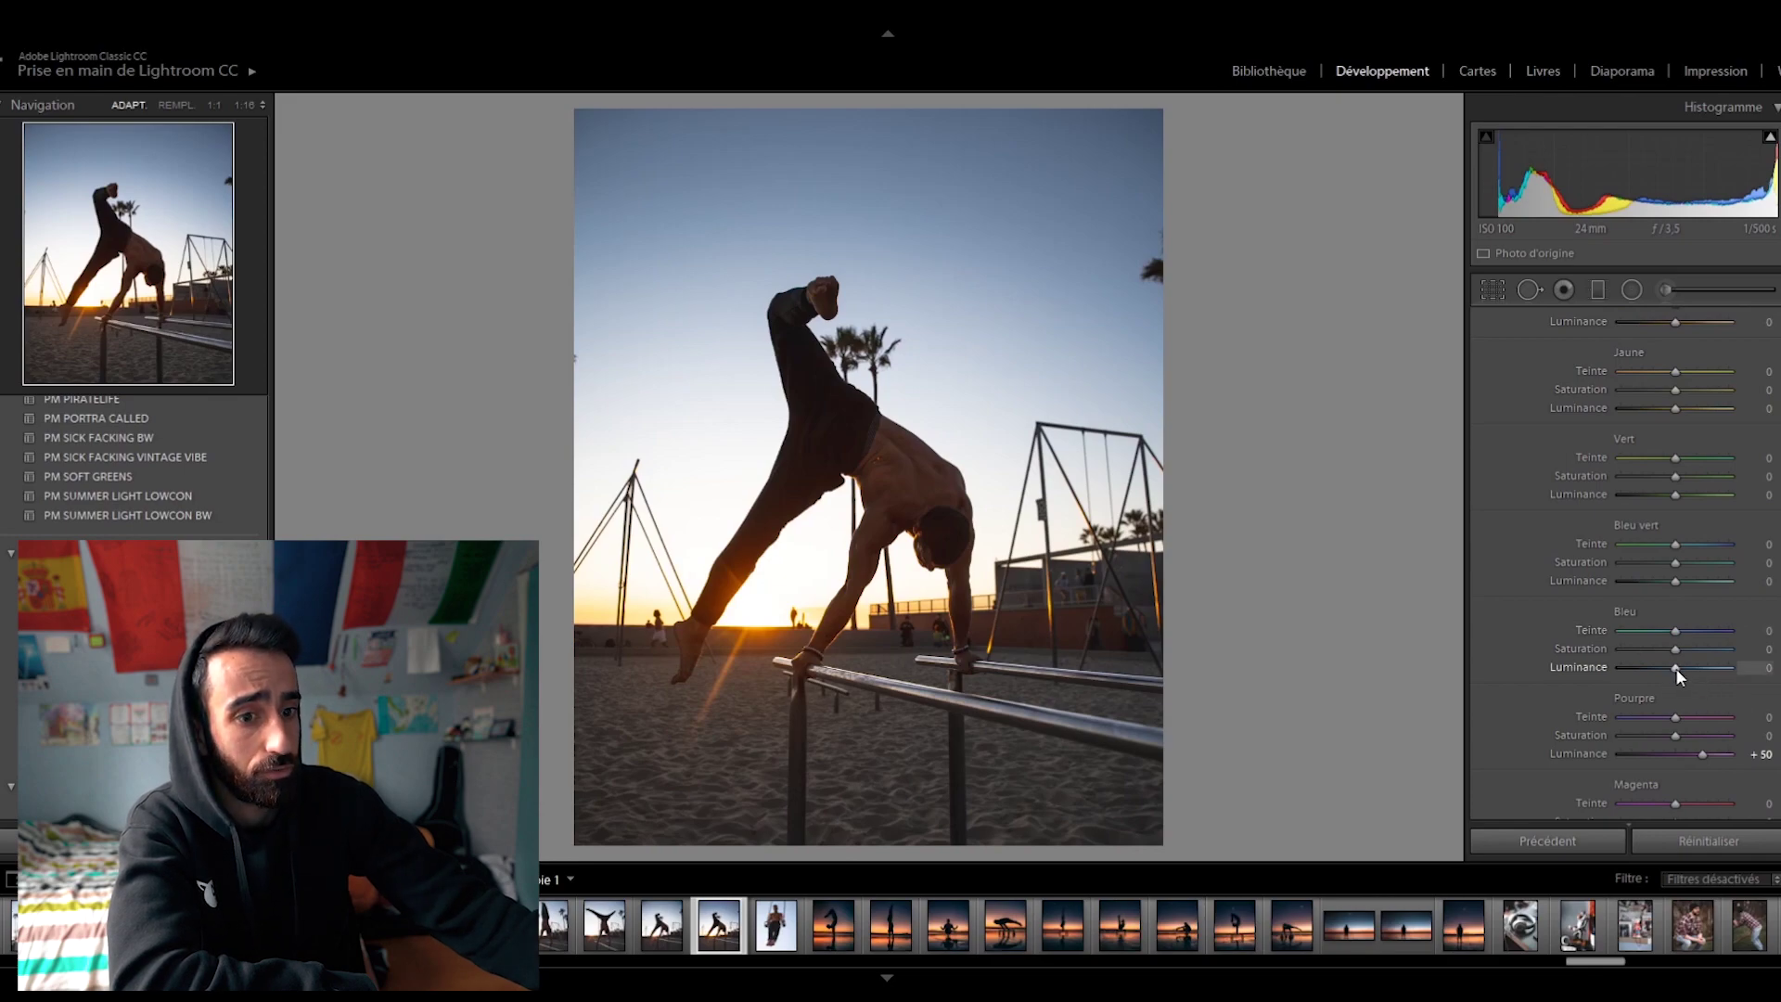
{"action": "left_click_drag", "start_coordinate": [1675, 668], "coordinate": [1699, 670]}
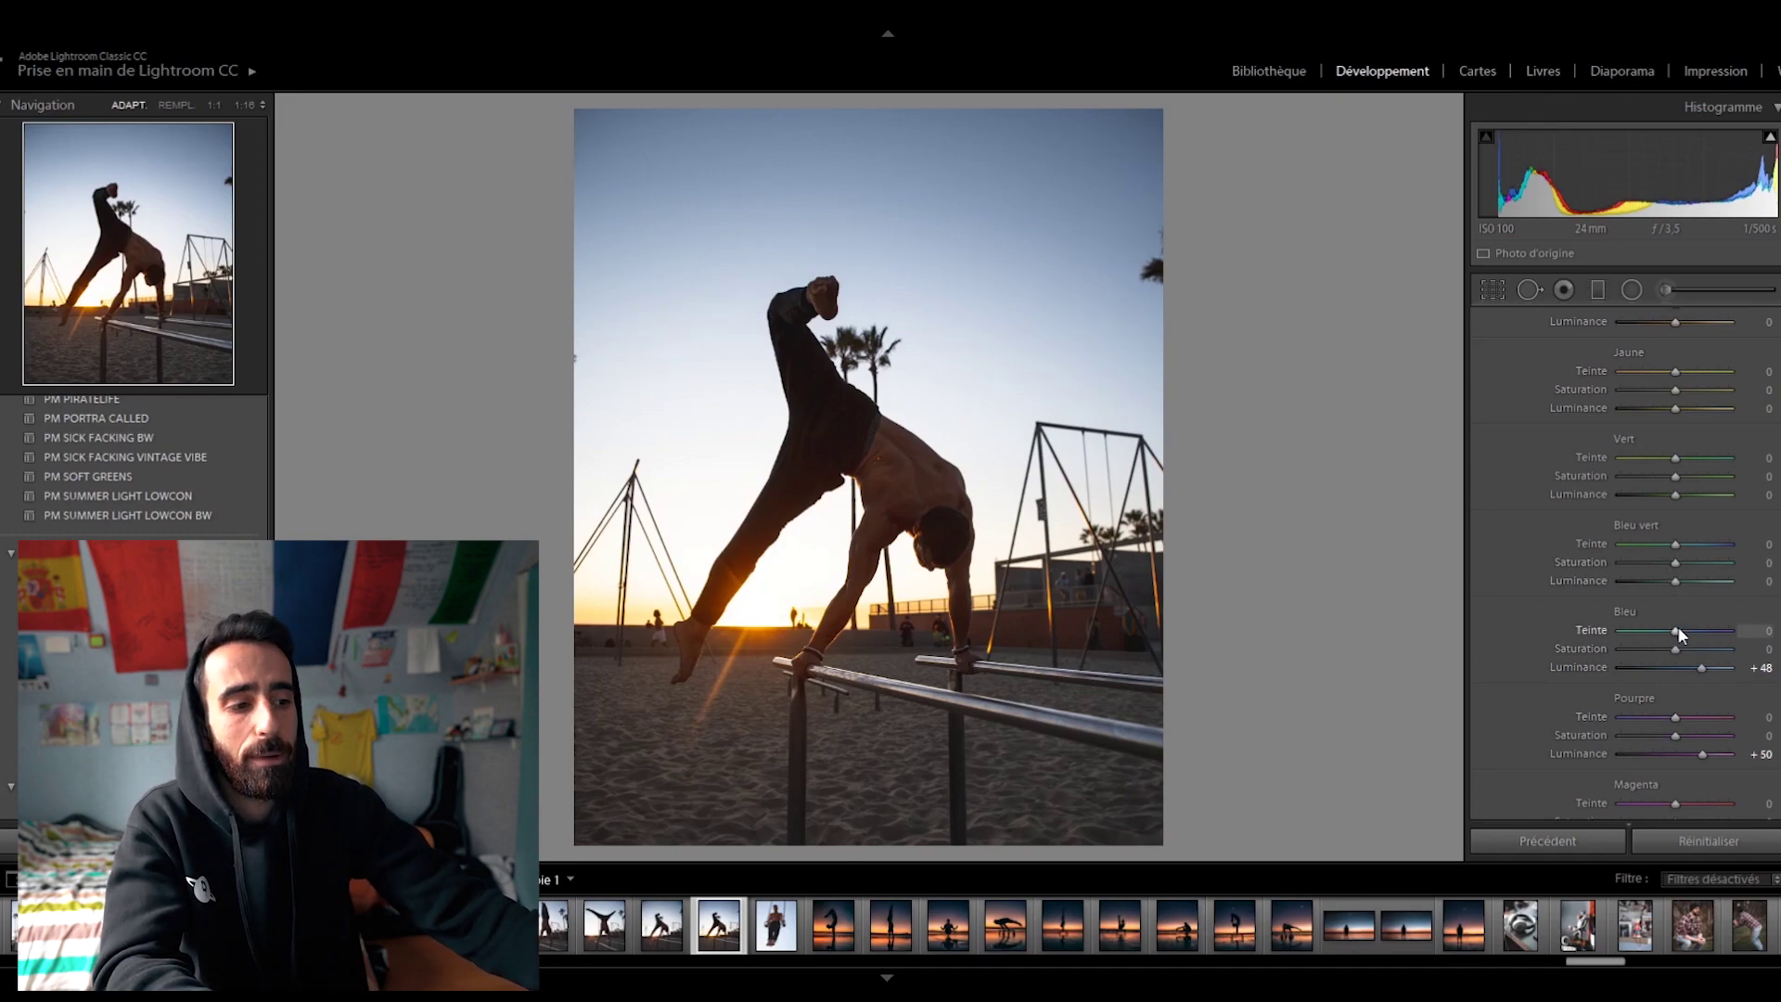
{"action": "left_click_drag", "start_coordinate": [1675, 584], "coordinate": [1614, 579]}
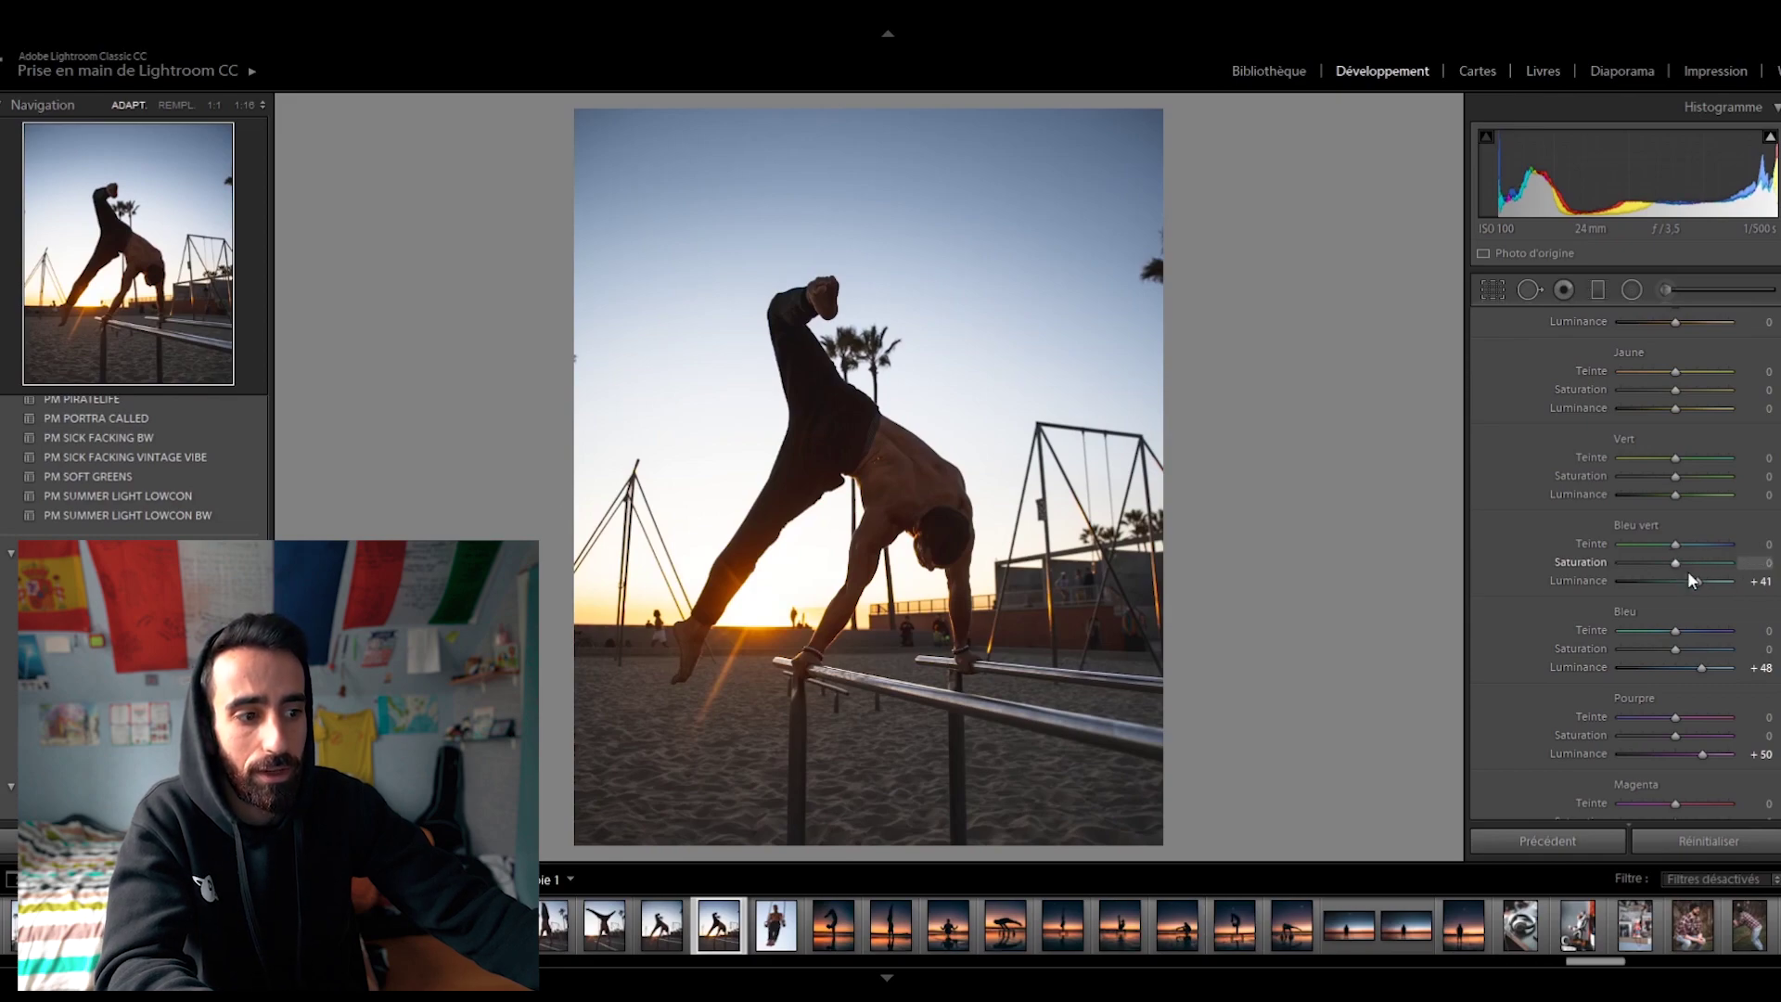
{"action": "left_click_drag", "start_coordinate": [1675, 570], "coordinate": [1668, 572]}
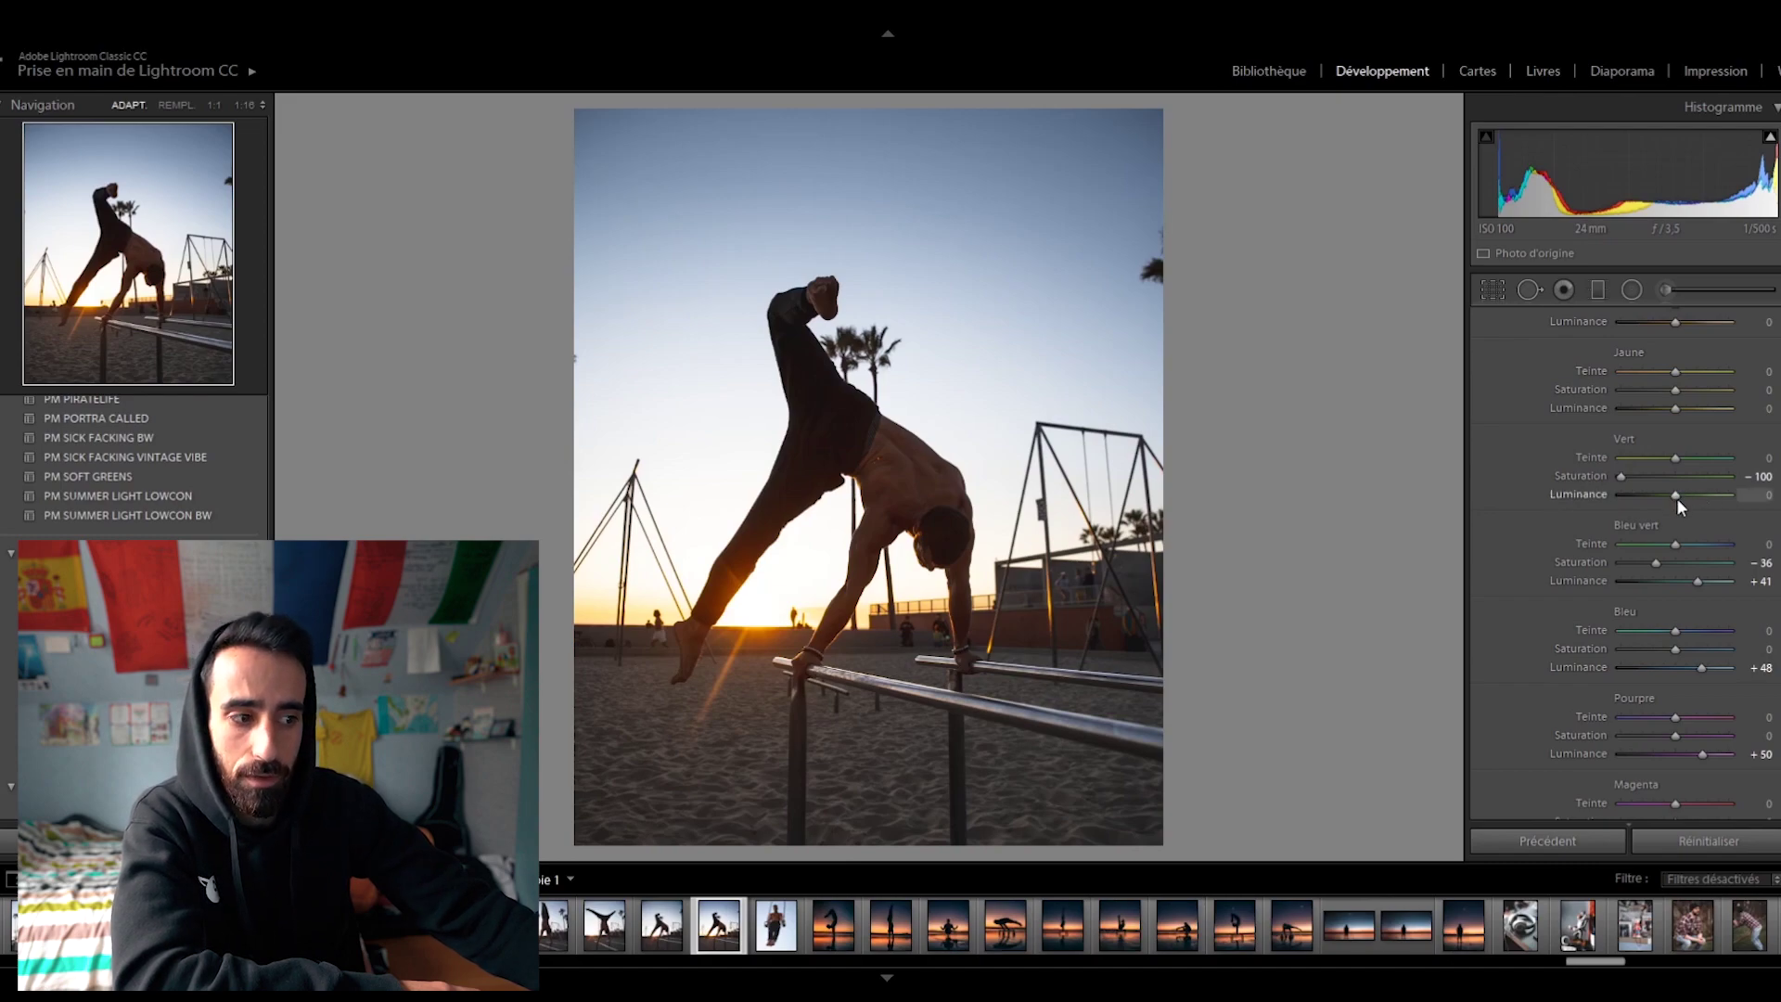
{"action": "left_click_drag", "start_coordinate": [1717, 499], "coordinate": [1717, 503]}
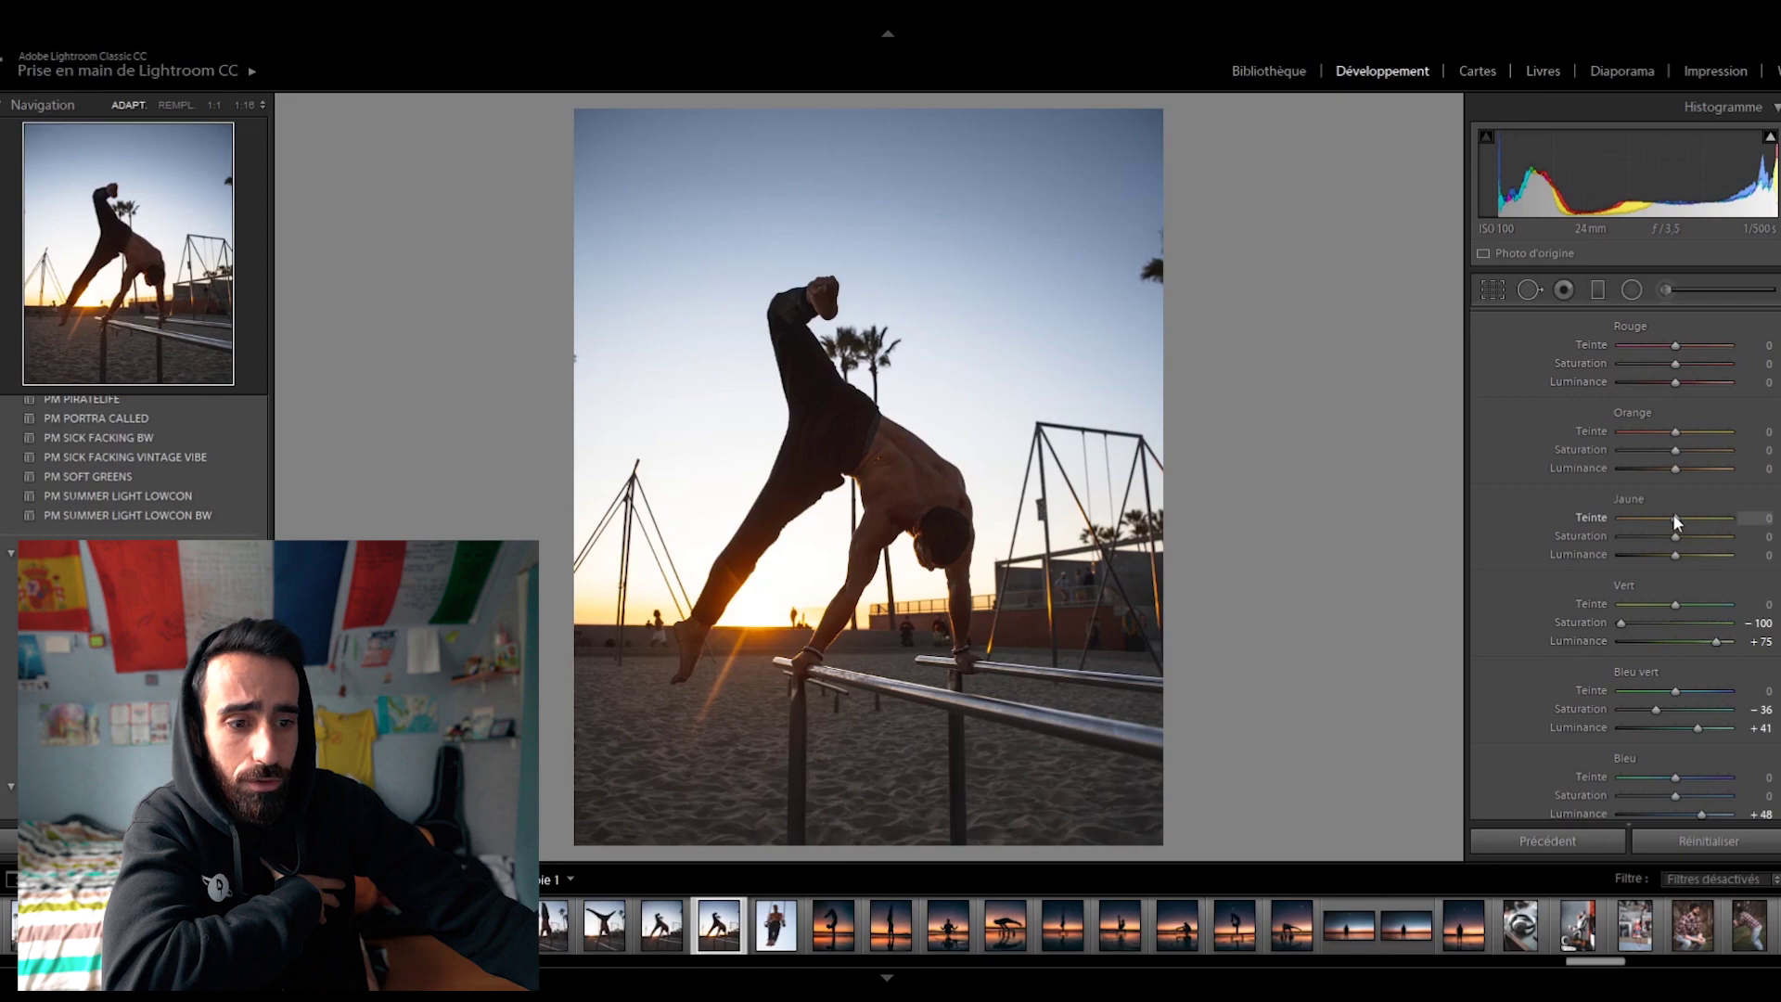
Set the HSL yellow hue to −38, its saturation to −89 and its luminance to +73
{"action": "left_click_drag", "start_coordinate": [1620, 517], "coordinate": [1669, 522]}
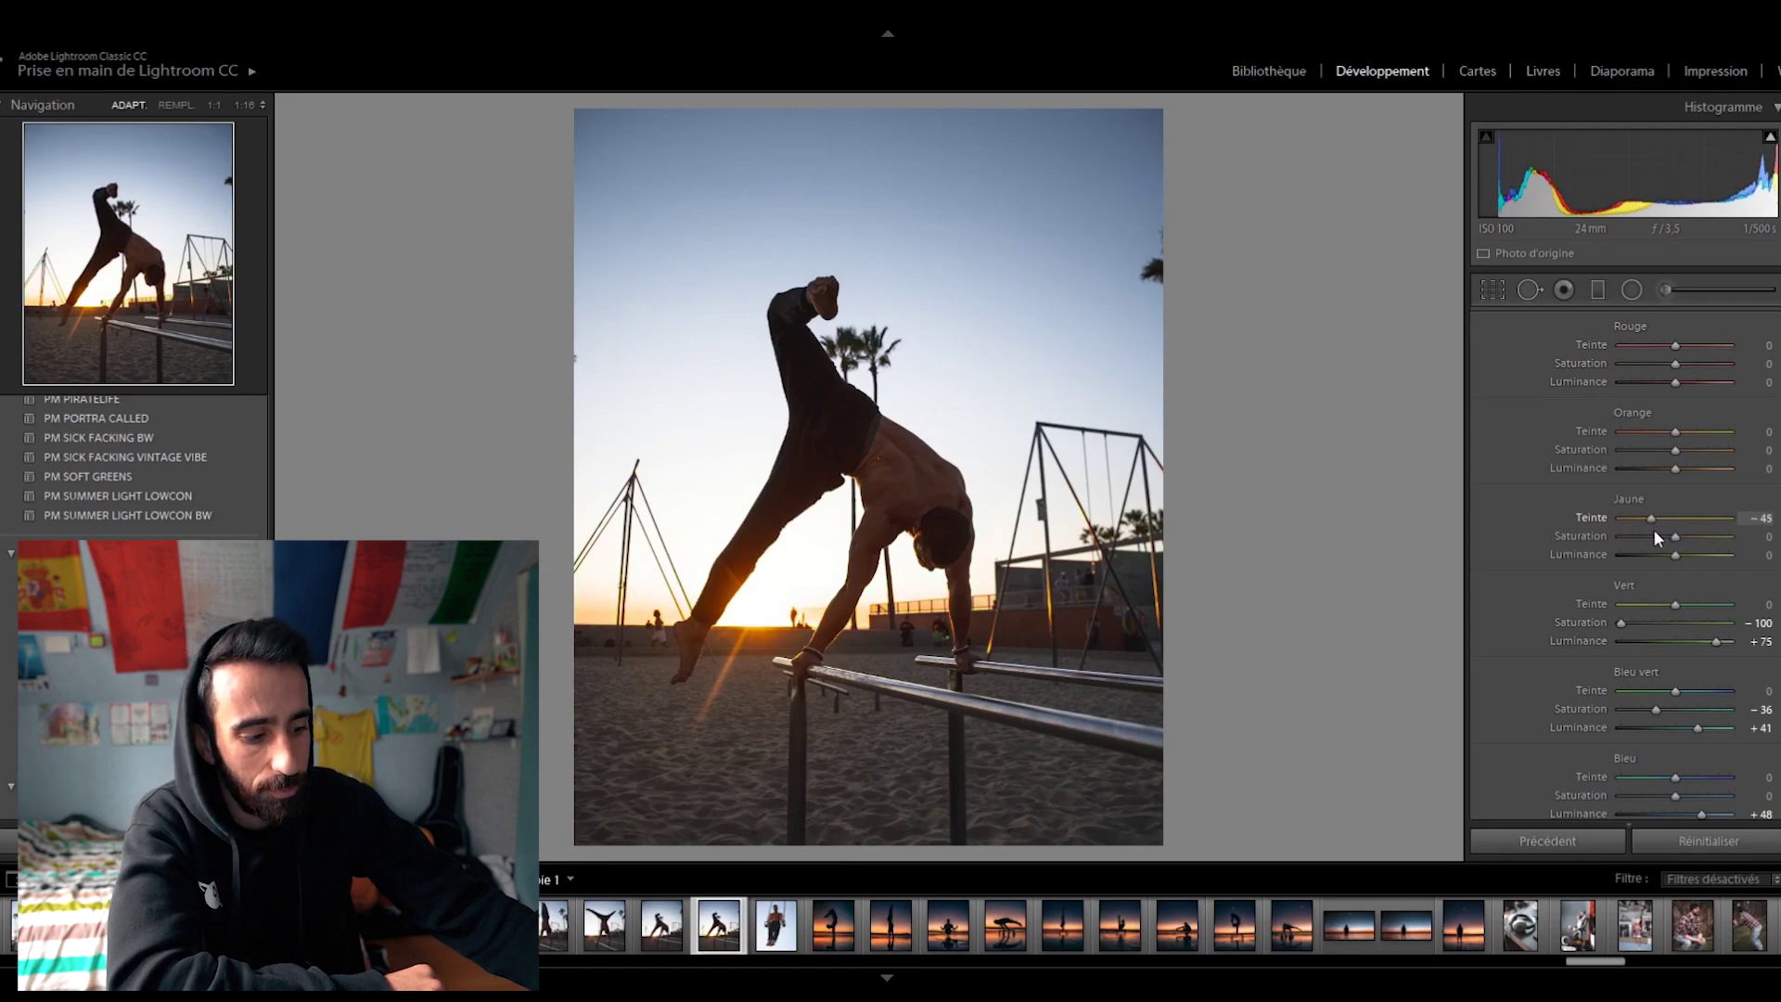
{"action": "left_click_drag", "start_coordinate": [1649, 530], "coordinate": [1620, 560]}
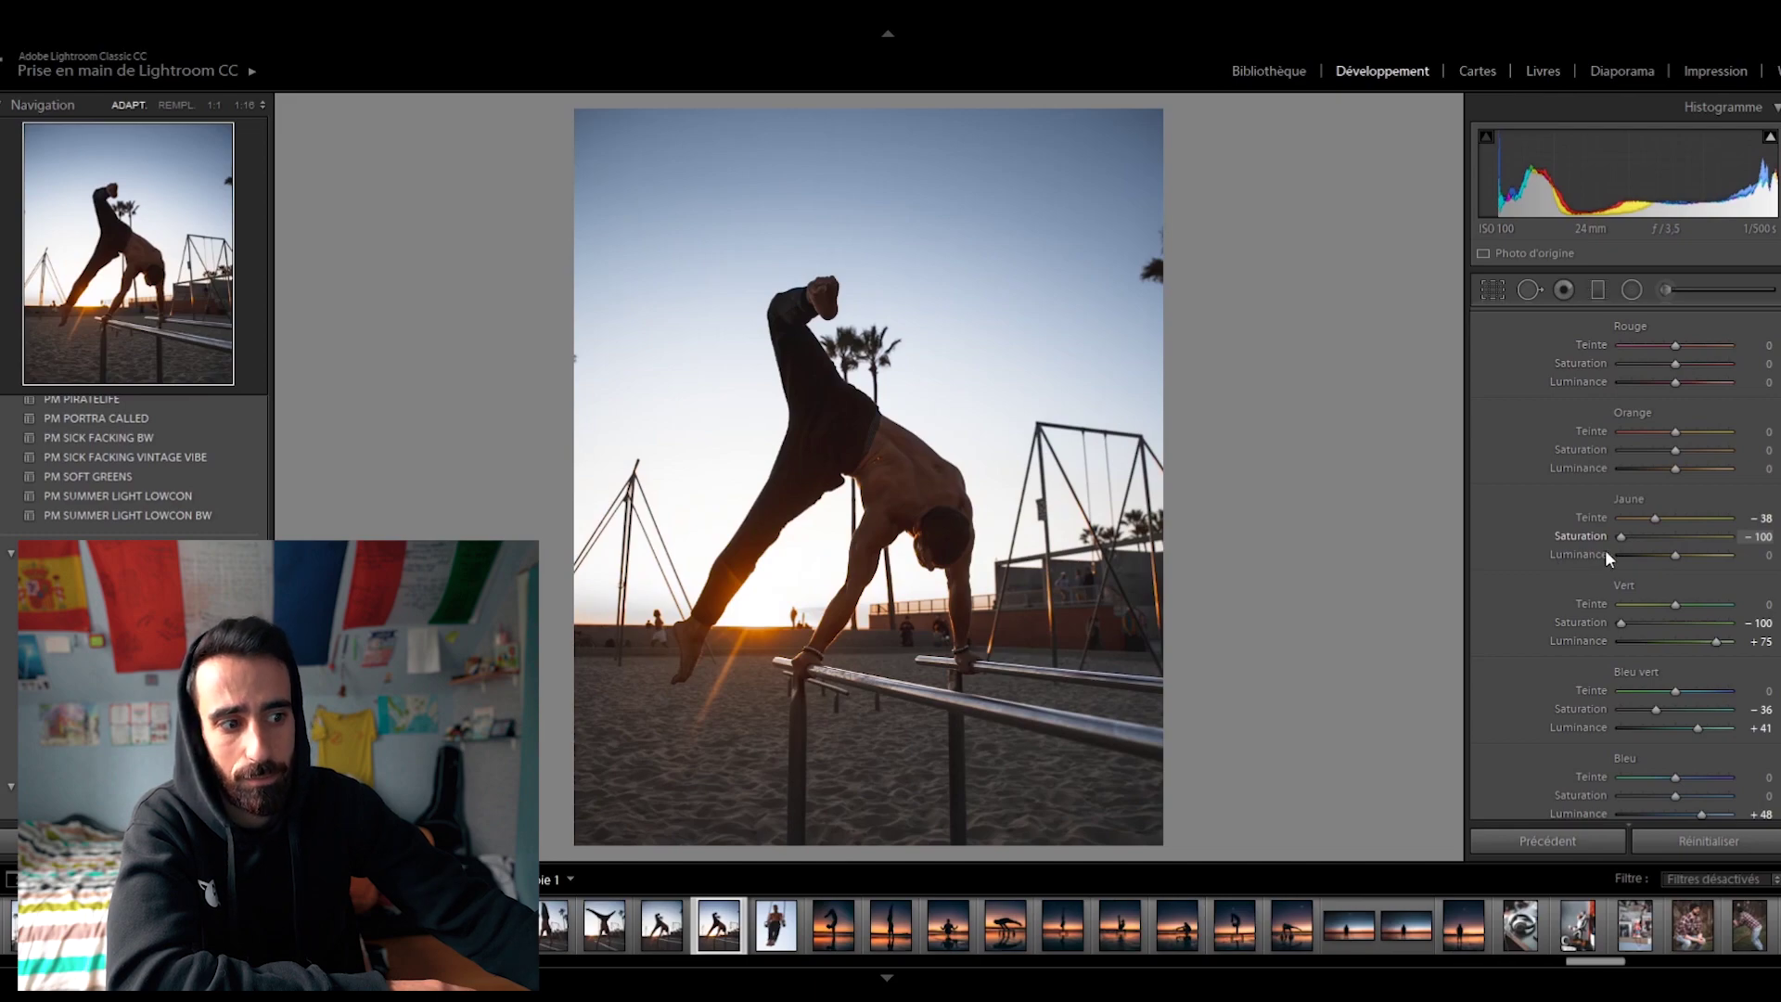
{"action": "left_click_drag", "start_coordinate": [1619, 548], "coordinate": [1630, 540]}
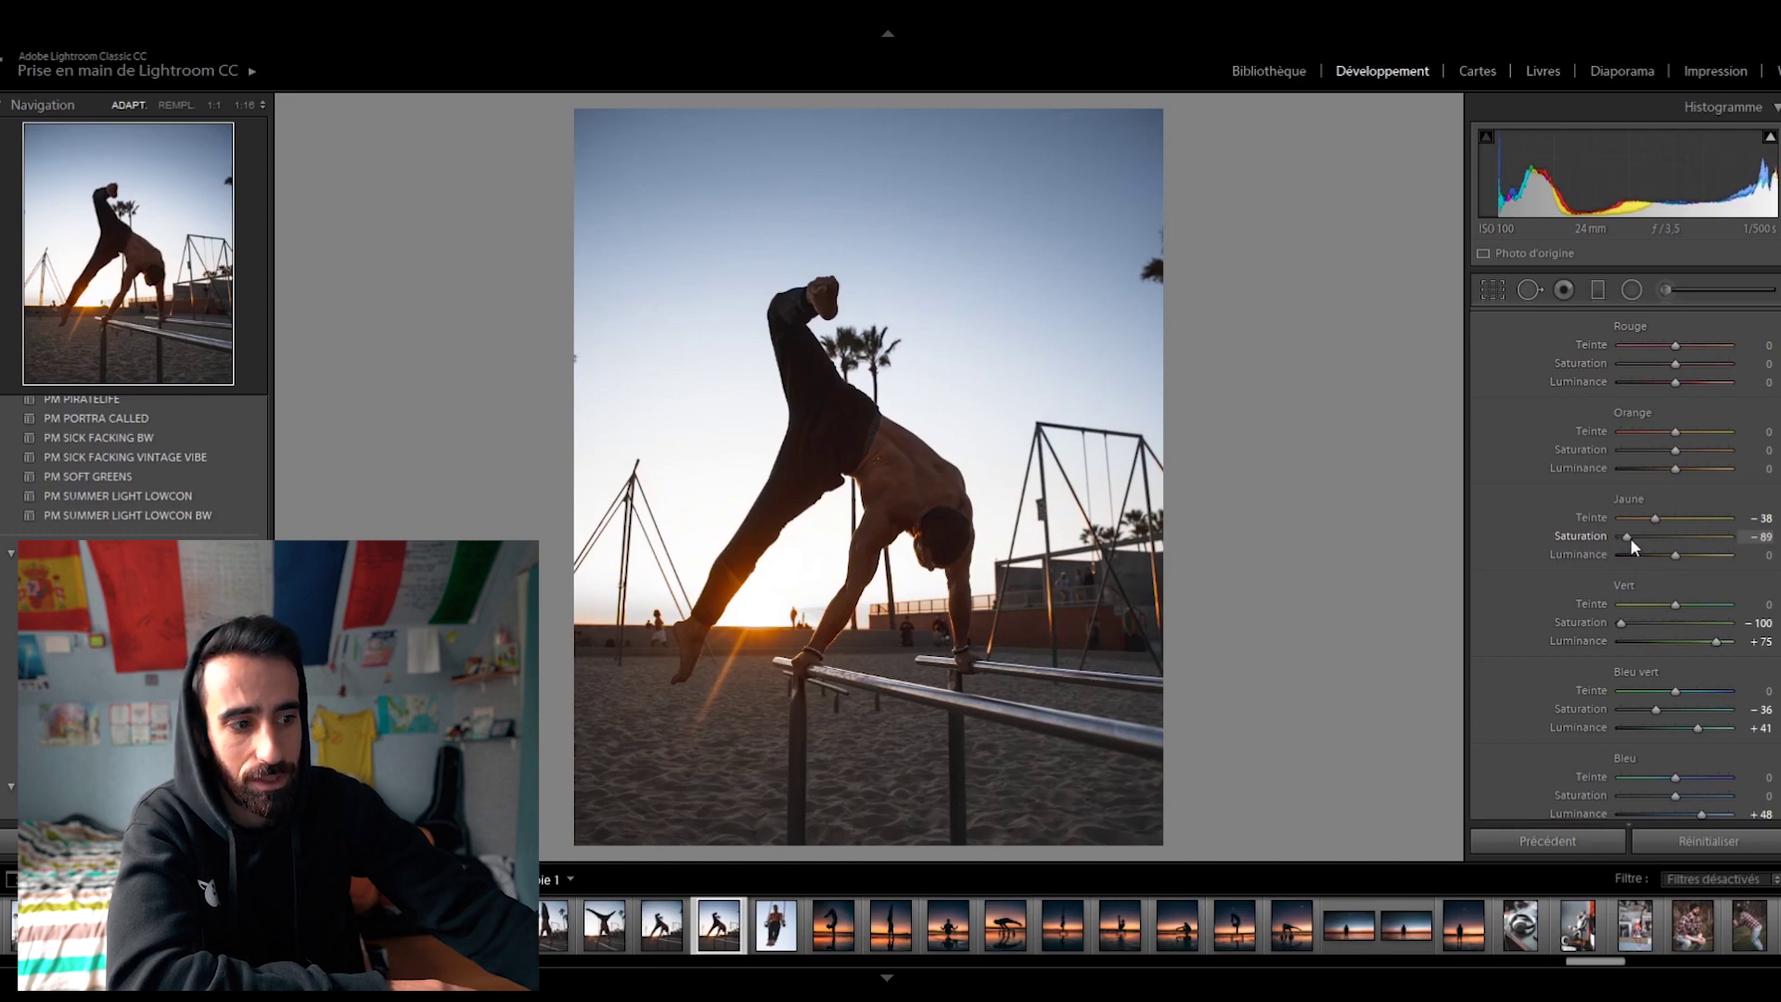
{"action": "left_click_drag", "start_coordinate": [1672, 555], "coordinate": [1731, 554]}
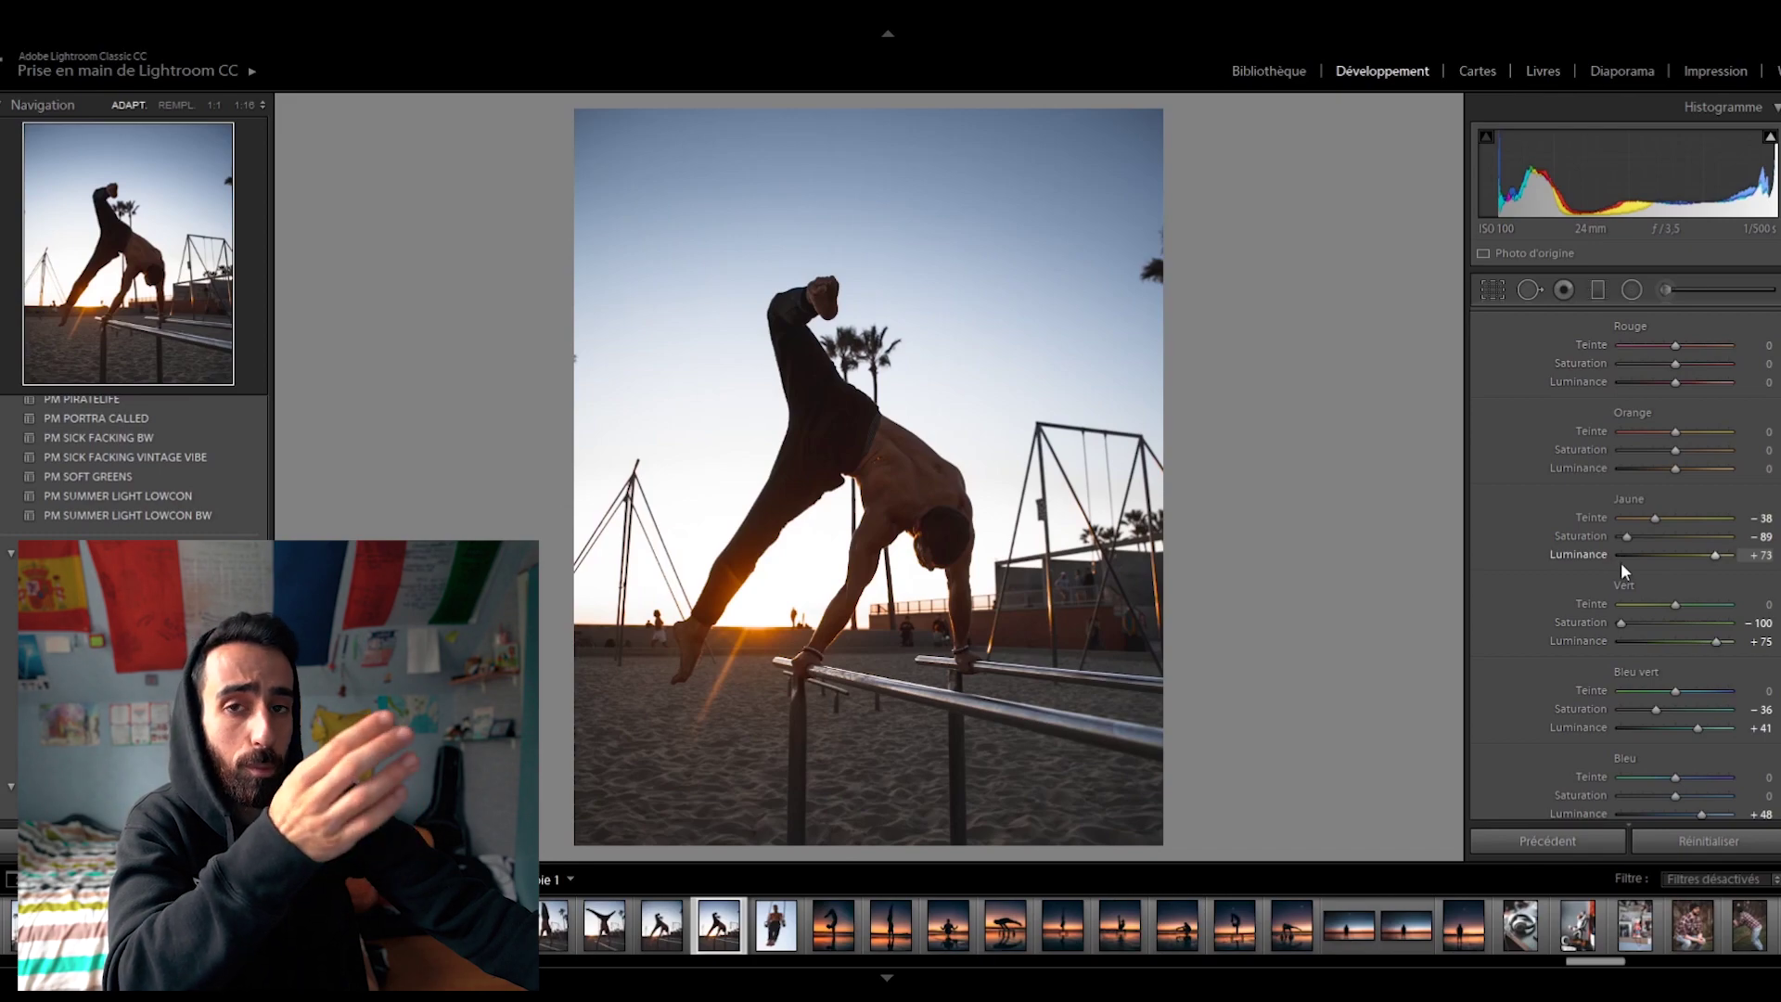
Set the HSL orange hue to −16, its saturation to +30 and its luminance to +39
{"action": "scroll", "coordinate": [1616, 565], "scroll_direction": "up", "scroll_amount": 3}
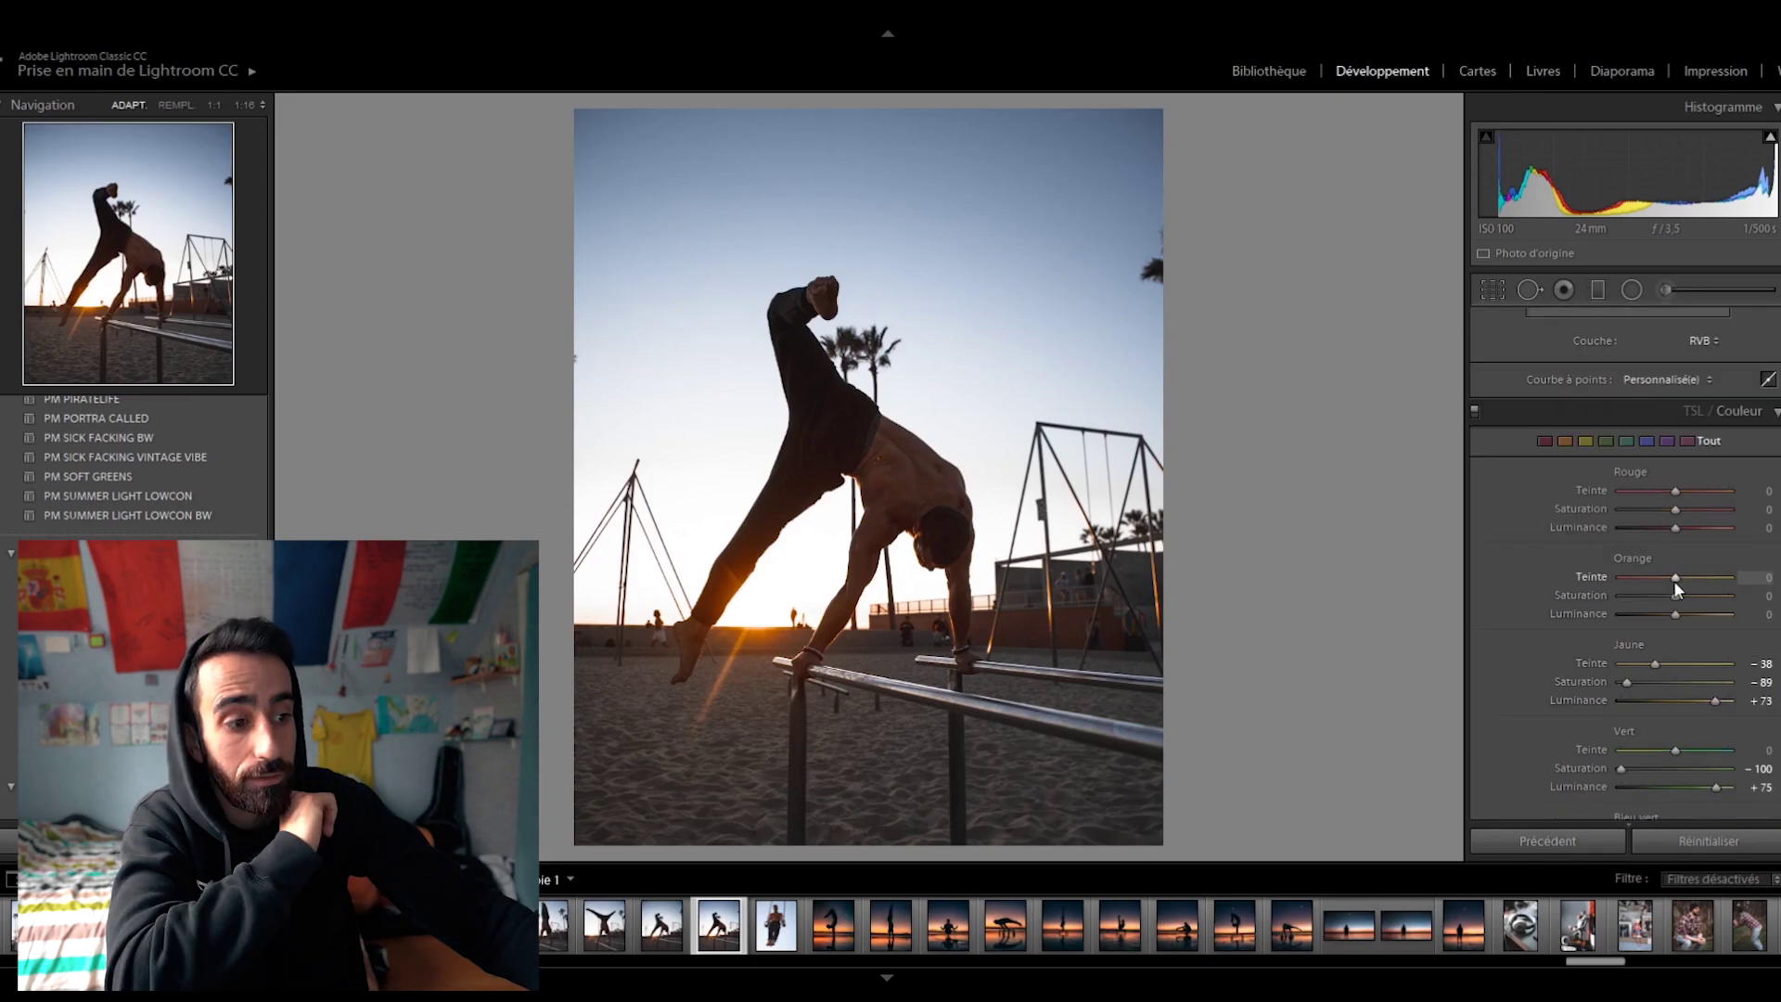
{"action": "mouse_move", "coordinate": [1674, 577]}
{"action": "left_mouse_down"}
{"action": "mouse_move", "coordinate": [1572, 581]}
{"action": "mouse_move", "coordinate": [1731, 577]}
{"action": "mouse_move", "coordinate": [1667, 581]}
{"action": "left_mouse_up"}
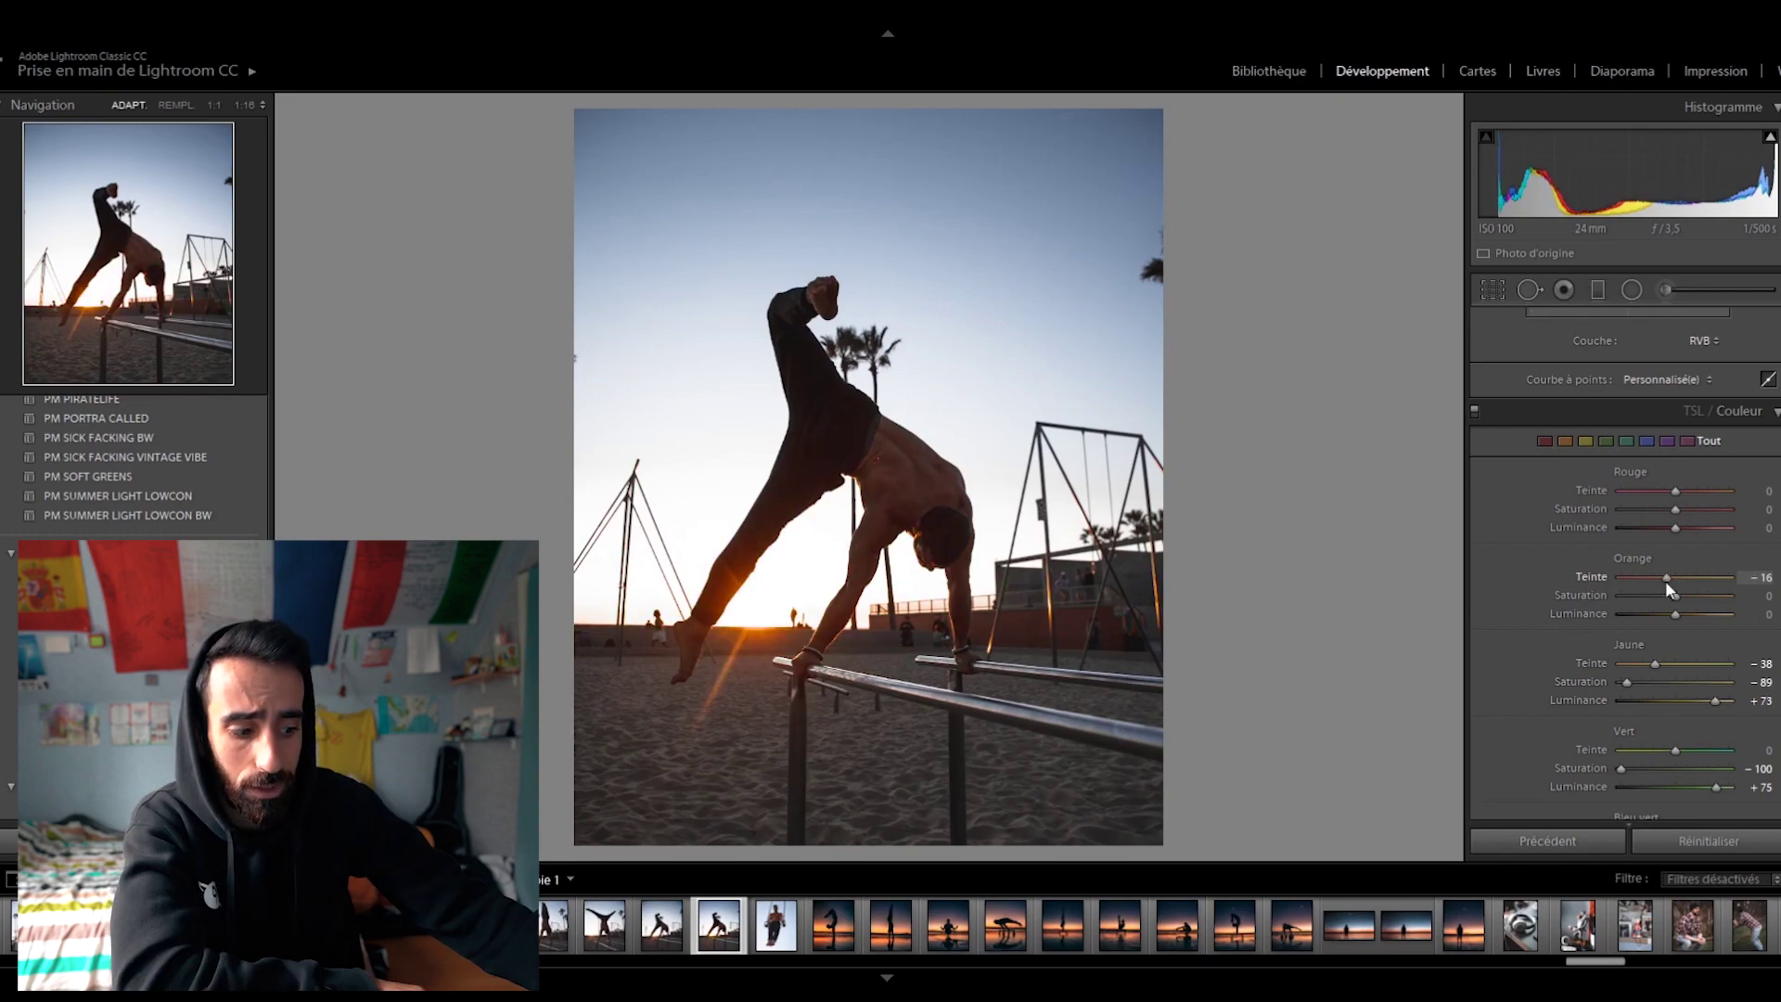
{"action": "left_click_drag", "start_coordinate": [1685, 593], "coordinate": [1690, 605]}
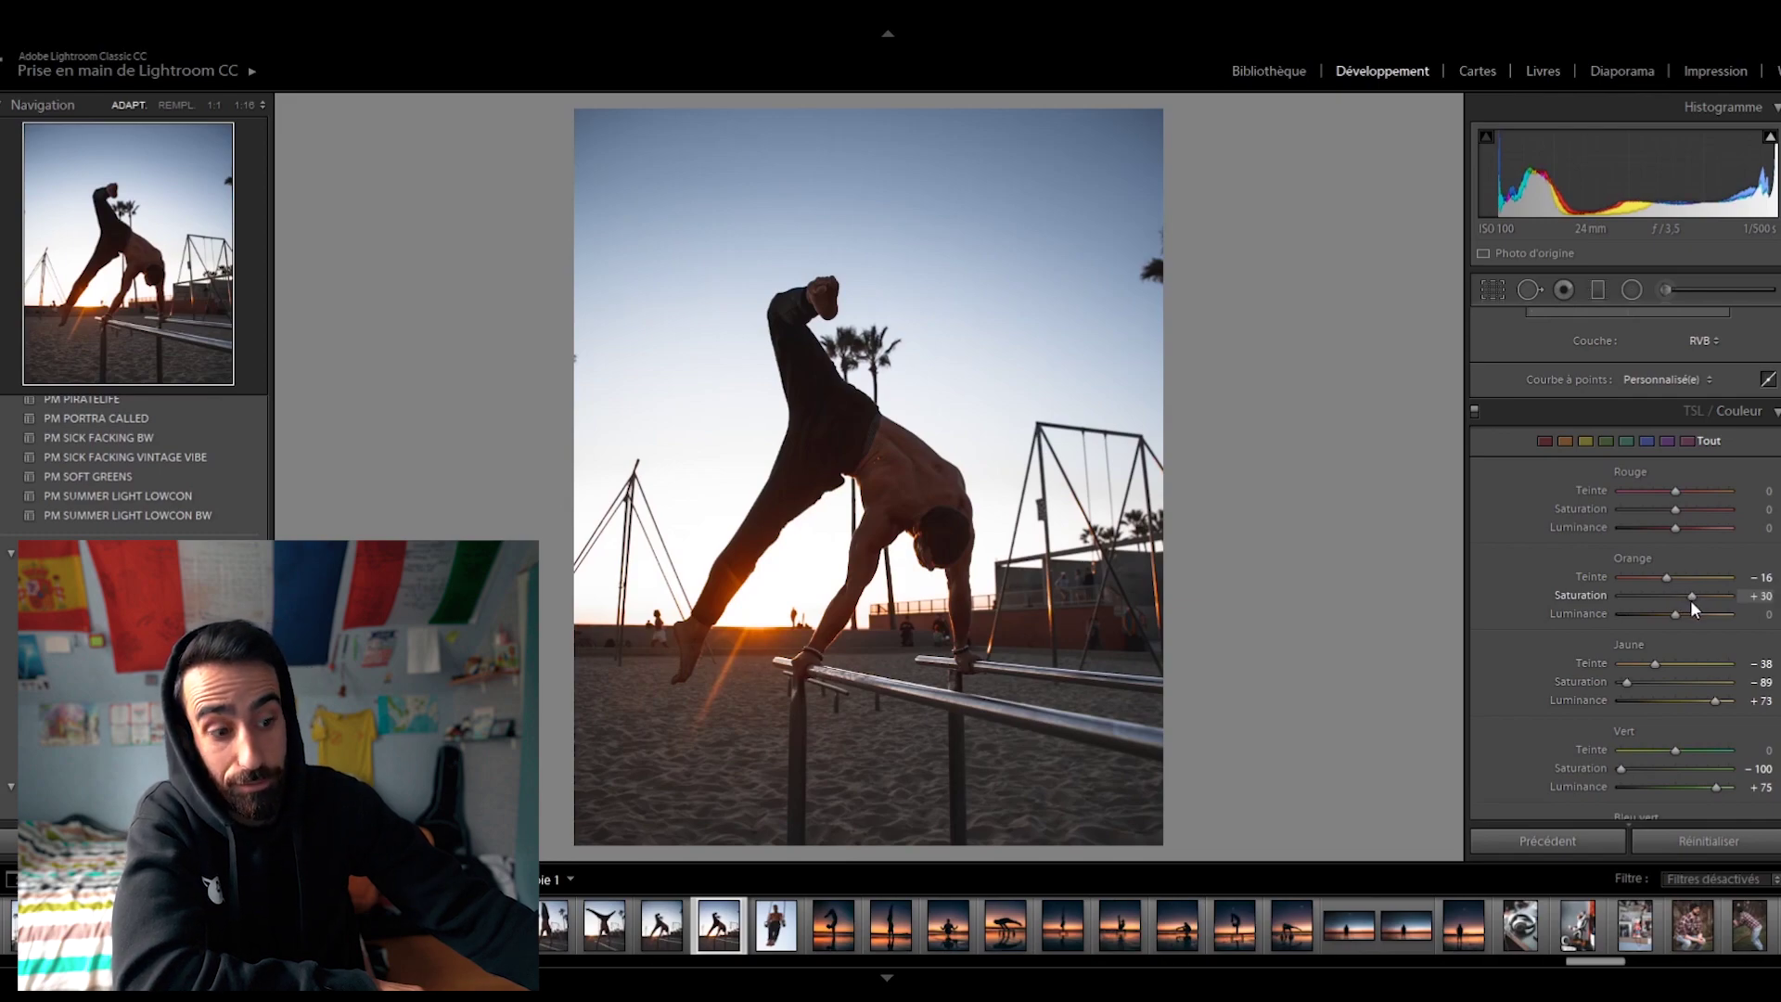
{"action": "left_click_drag", "start_coordinate": [1673, 616], "coordinate": [1754, 623]}
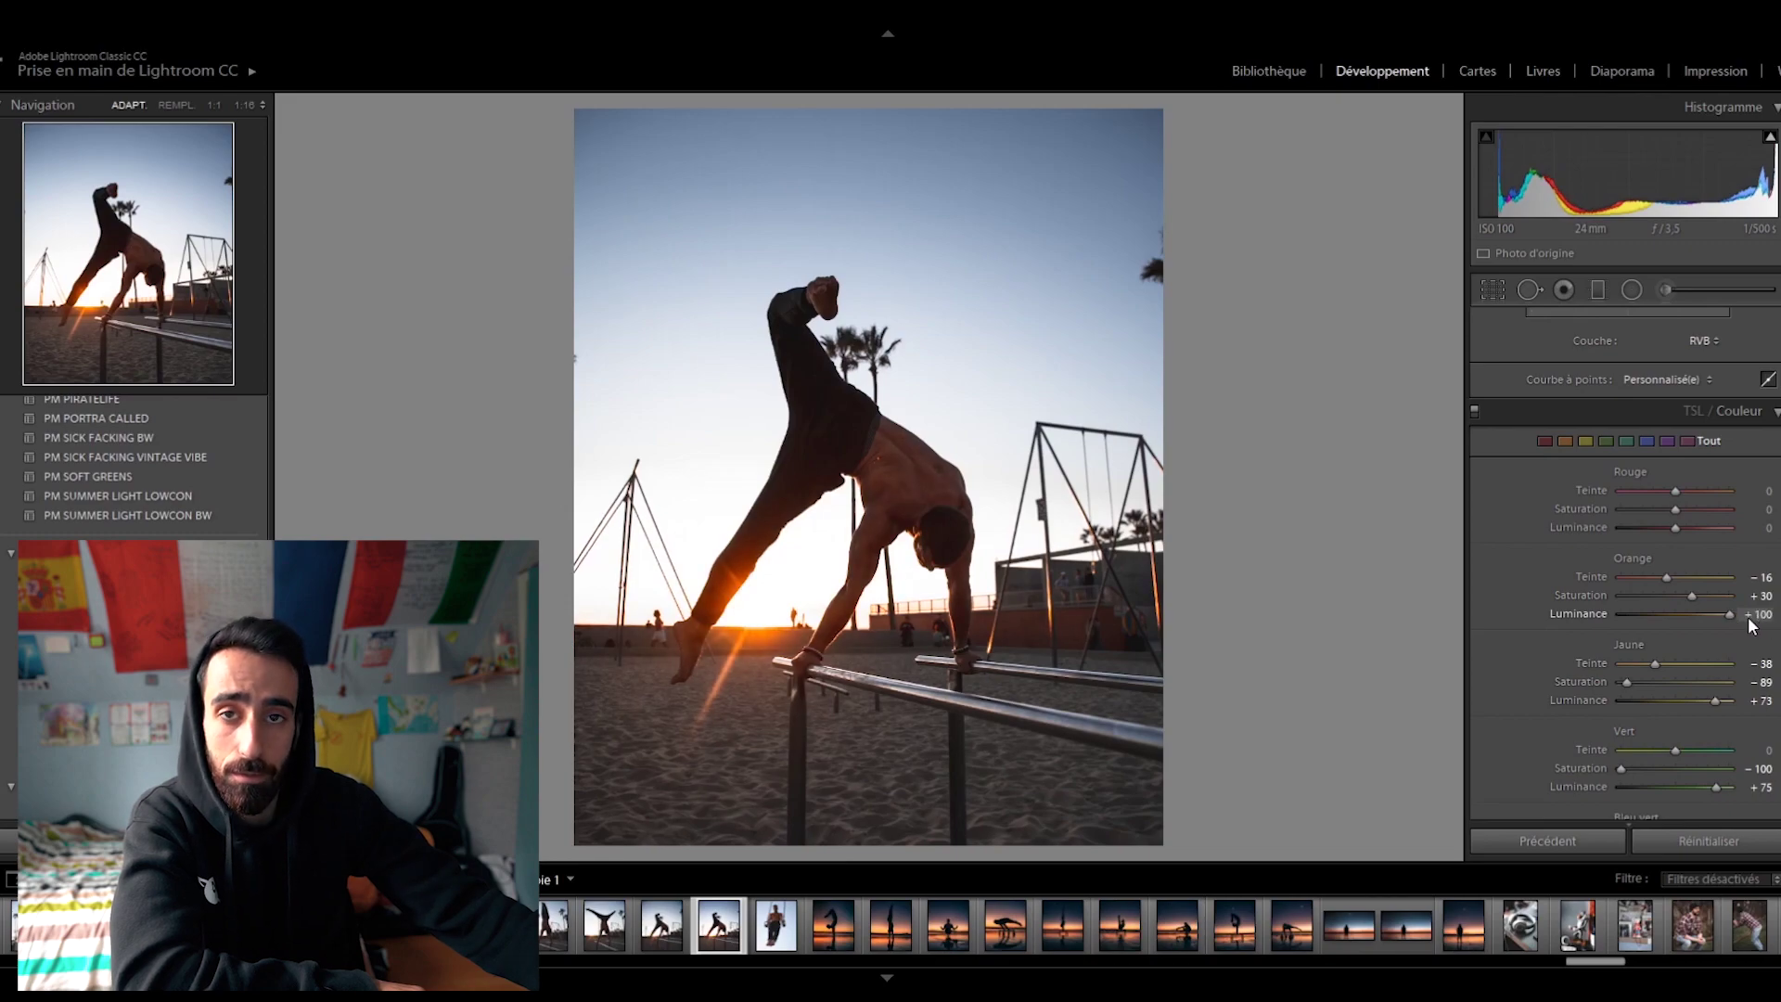
{"action": "left_click_drag", "start_coordinate": [1753, 627], "coordinate": [1700, 618]}
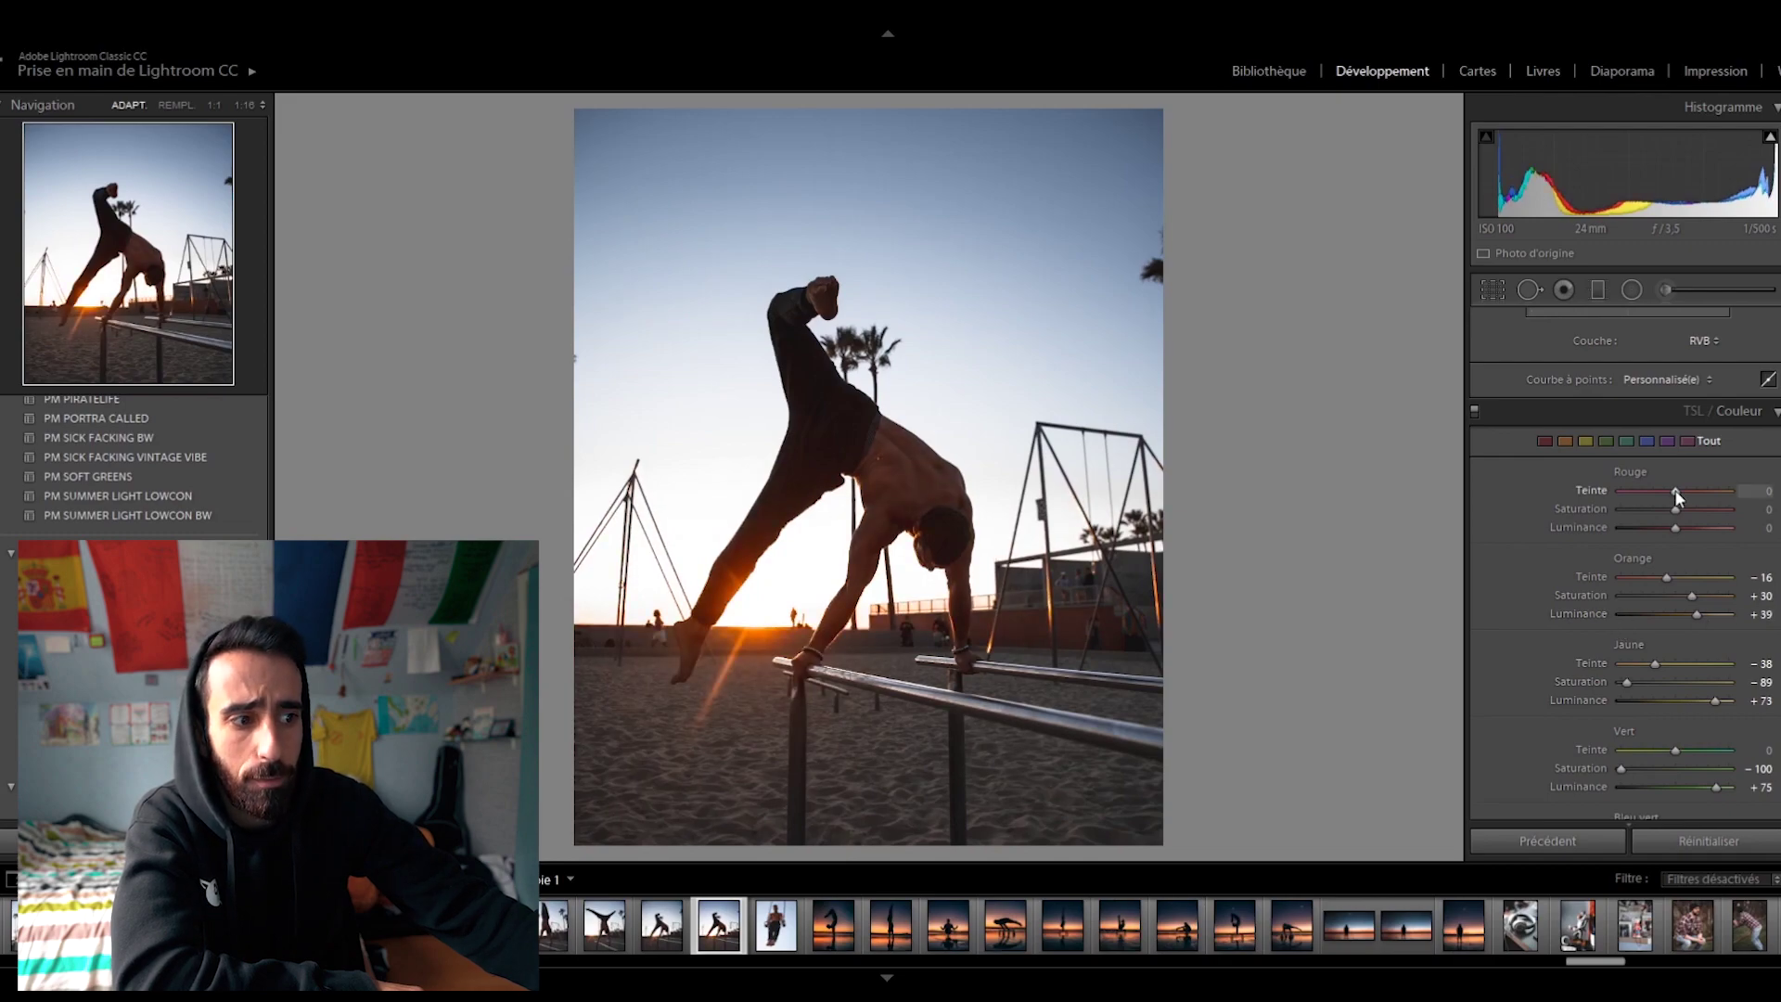
Set the HSL red hue to +21 and compare the photo before and after the edits
{"action": "left_click_drag", "start_coordinate": [1678, 487], "coordinate": [1668, 498]}
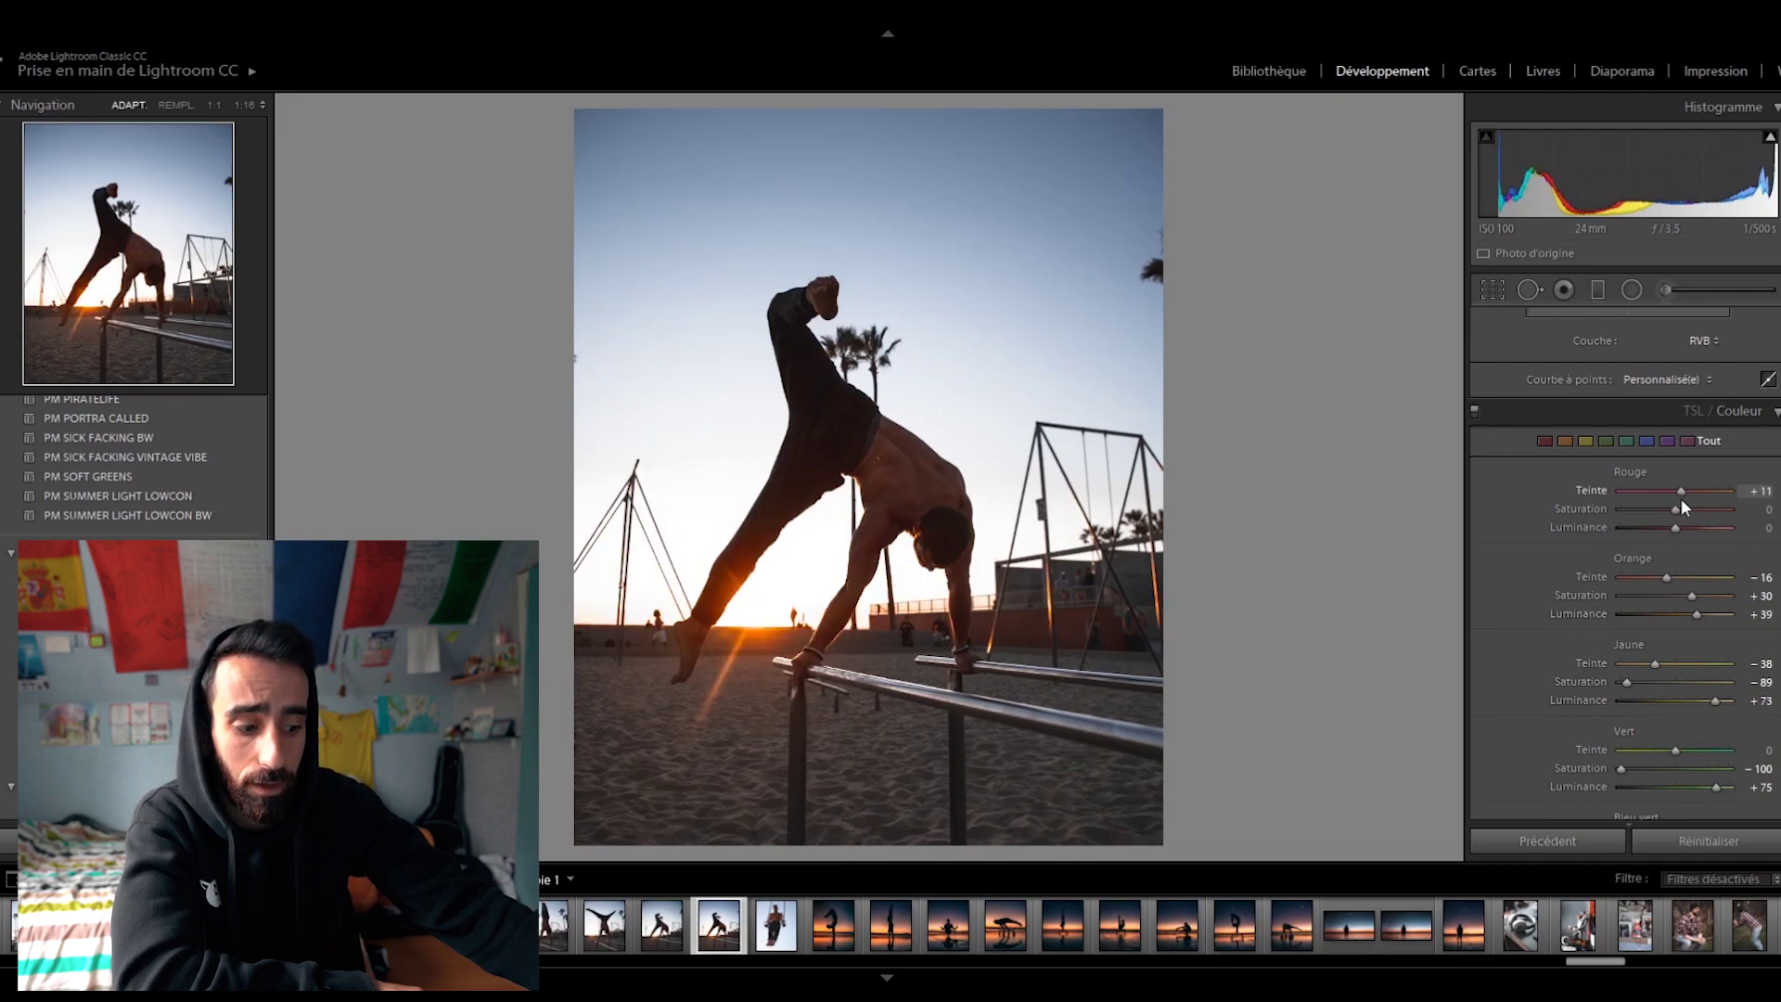
{"action": "left_click_drag", "start_coordinate": [1684, 501], "coordinate": [1691, 501]}
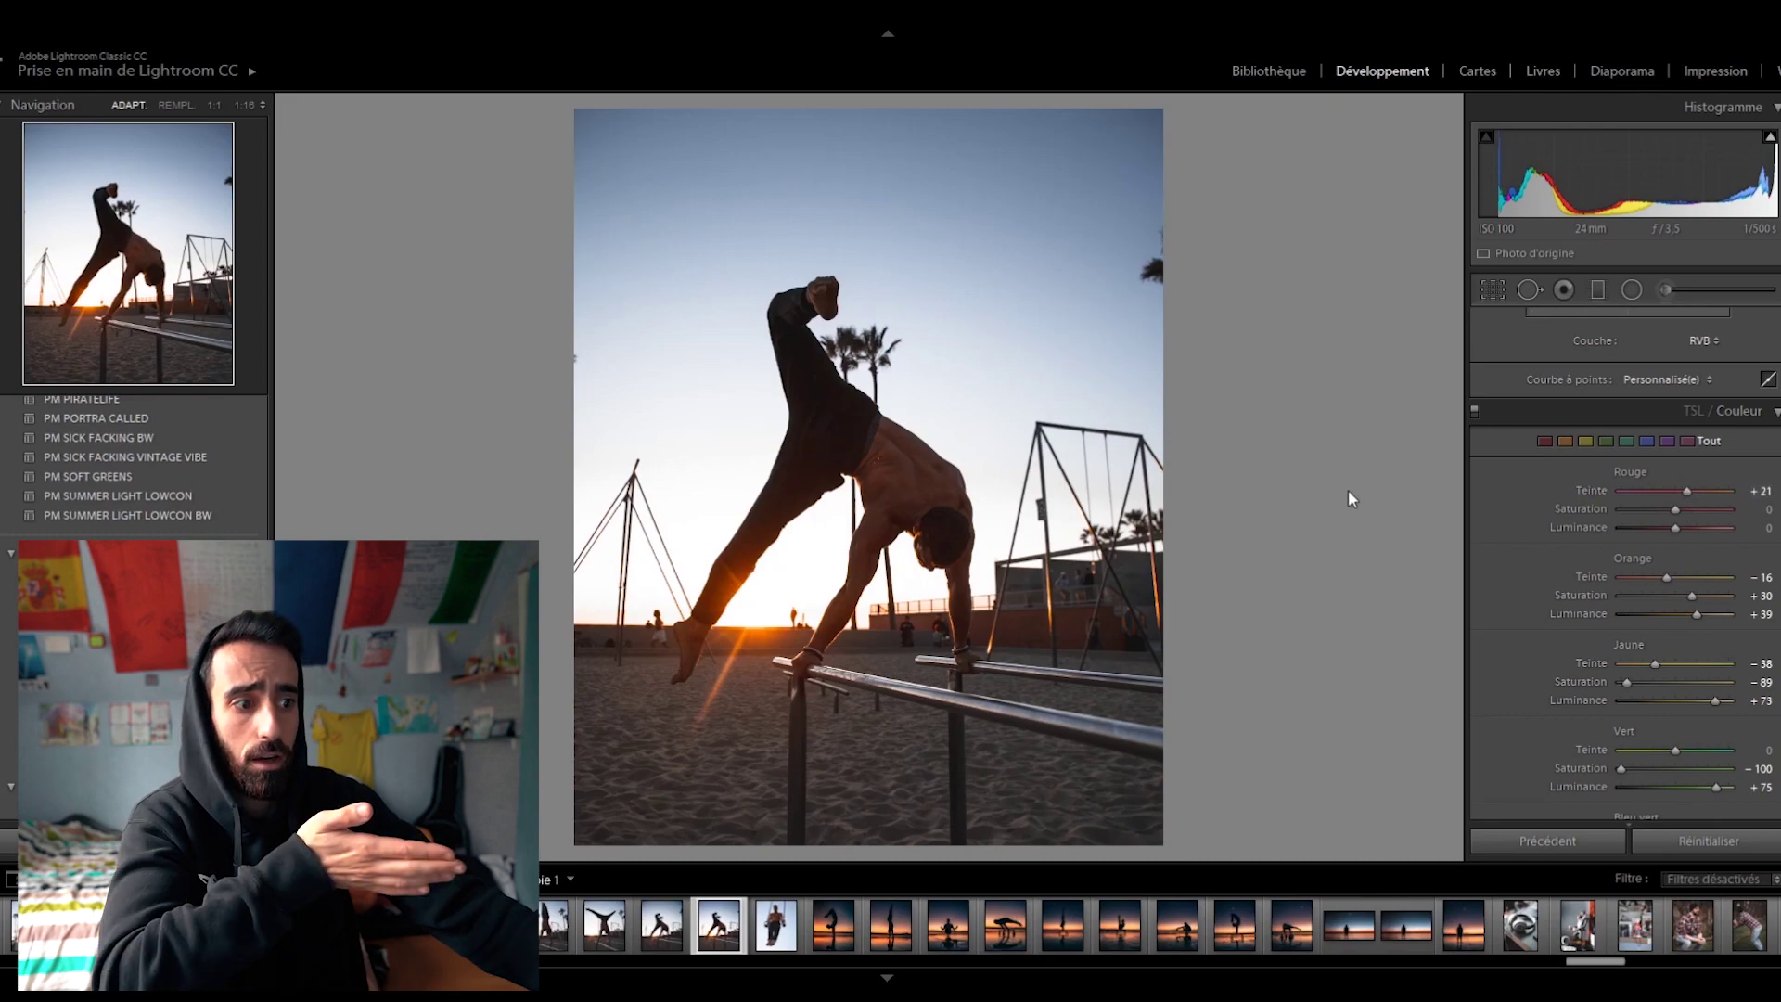
{"action": "key", "text": "y"}
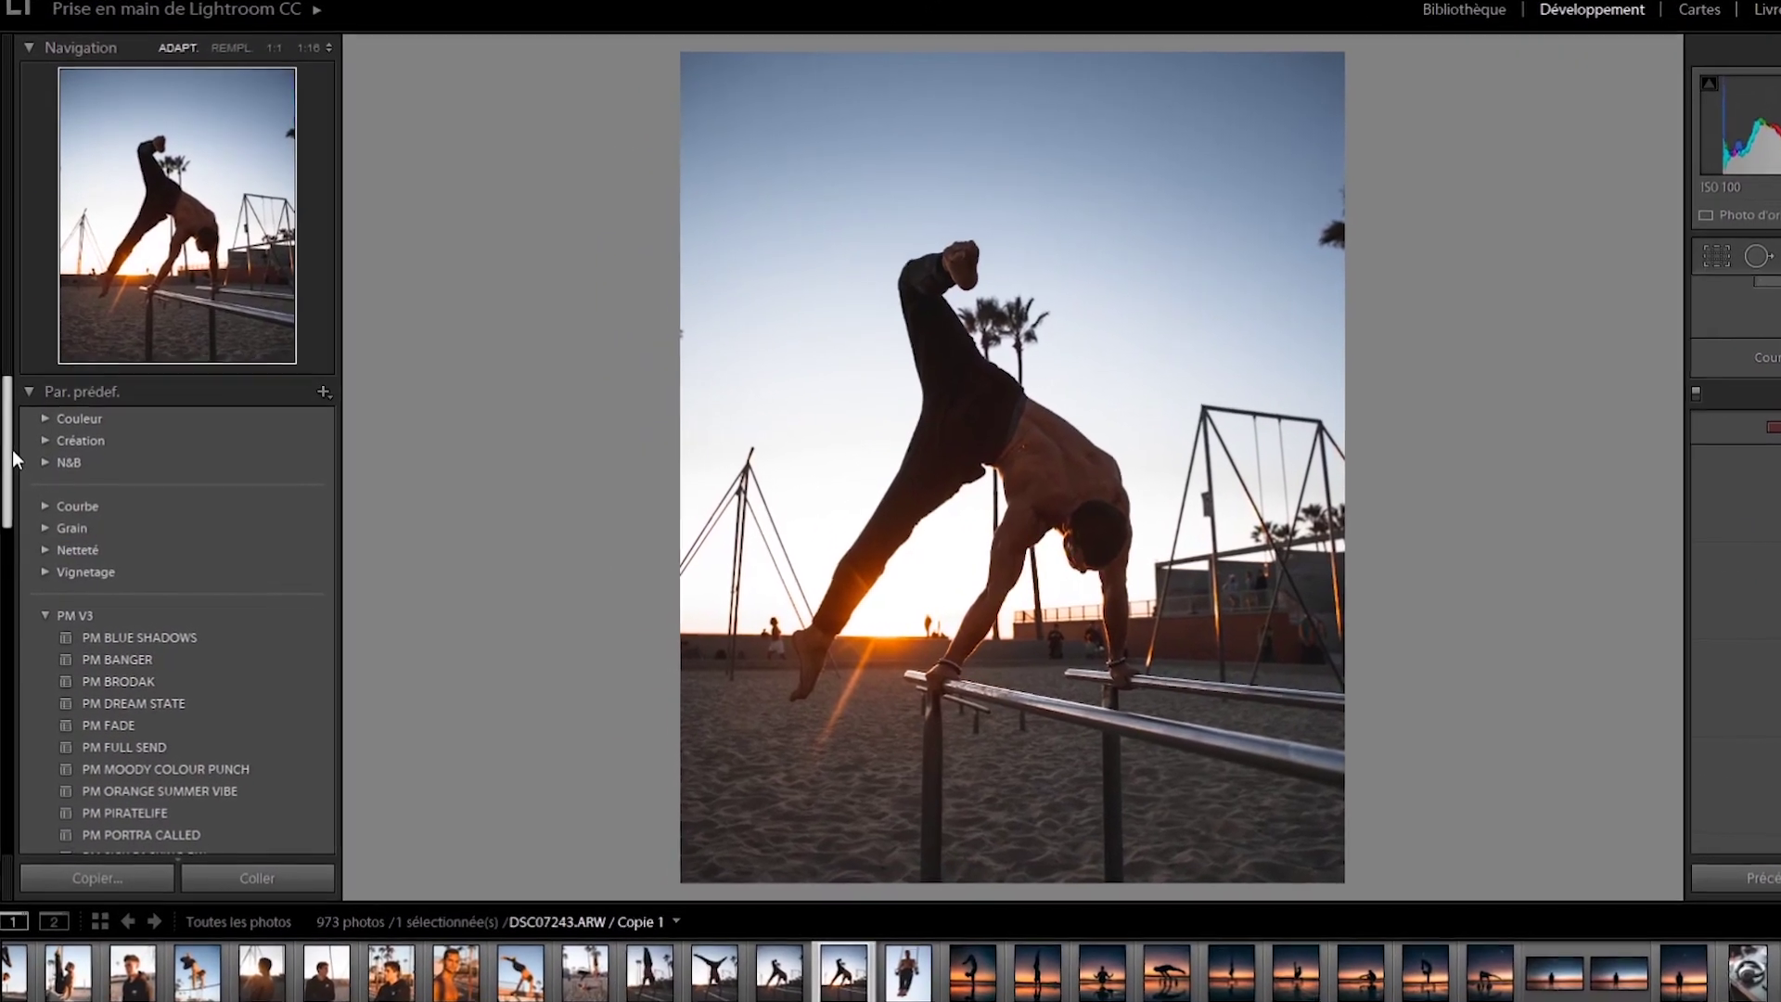
Try resetting all the photo's develop settings and applying the user preset OMGYaUnGorilleQuiSauteSurMoi
{"action": "scroll", "coordinate": [13, 458], "scroll_direction": "down", "scroll_amount": 10}
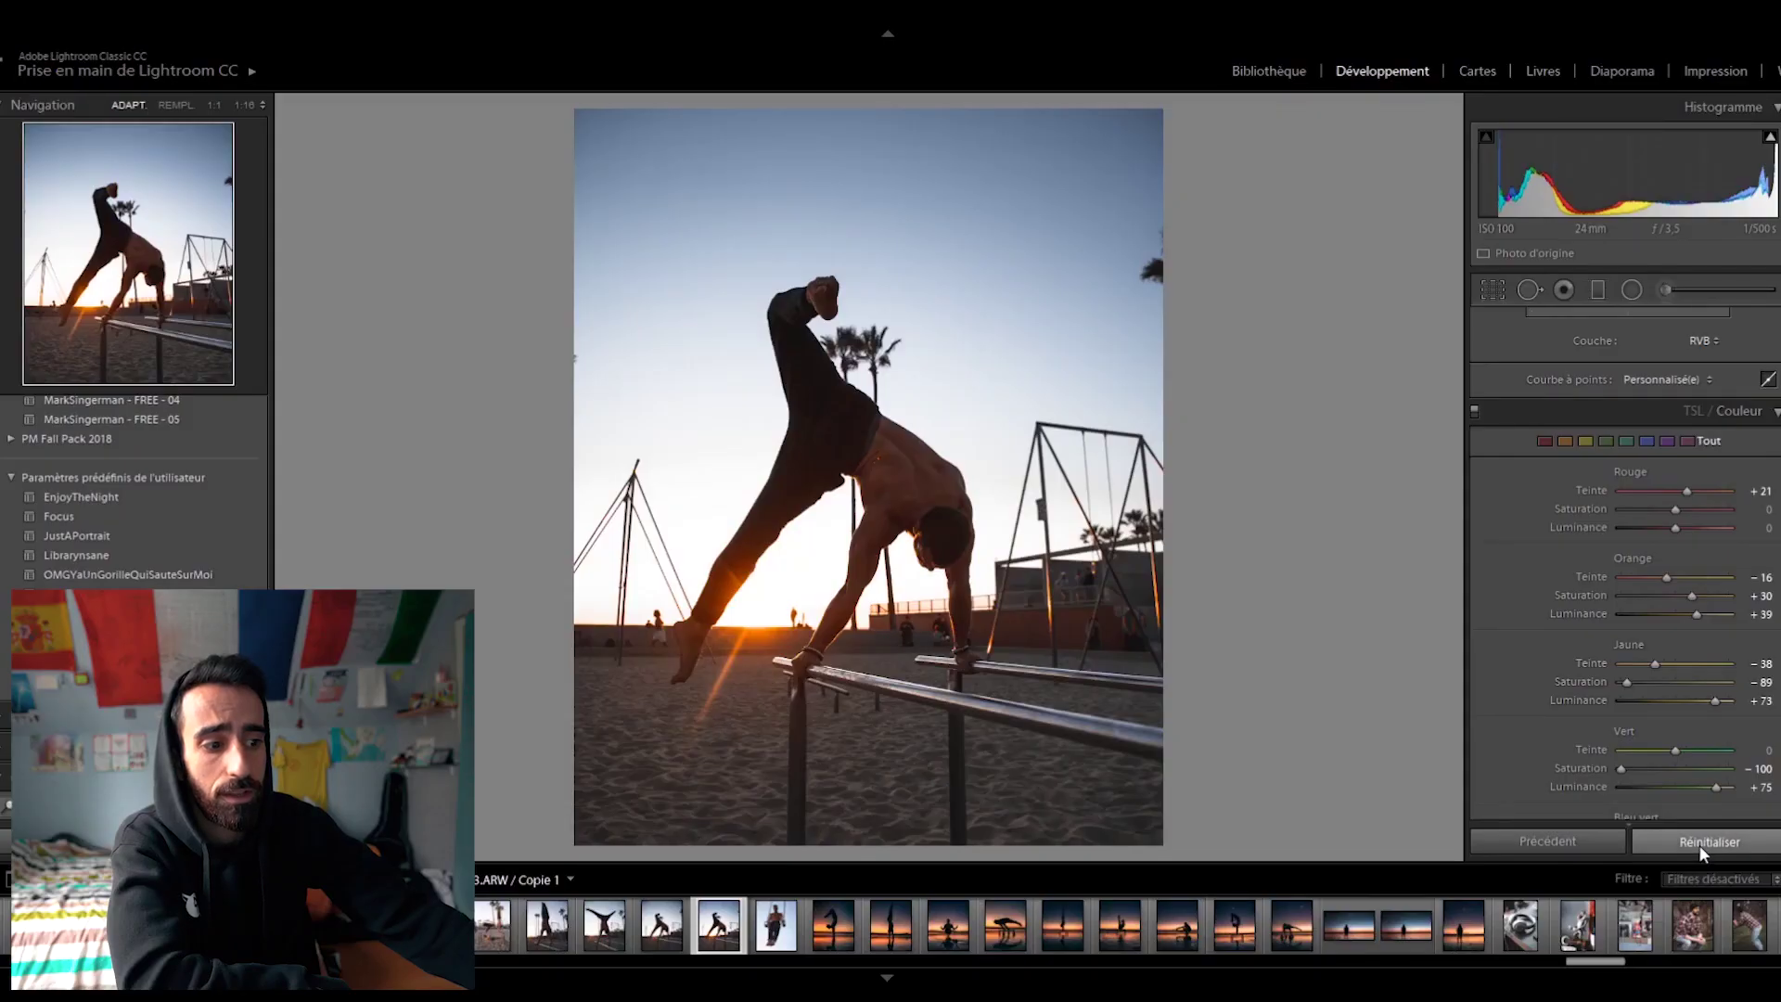
{"action": "left_click", "coordinate": [1699, 841]}
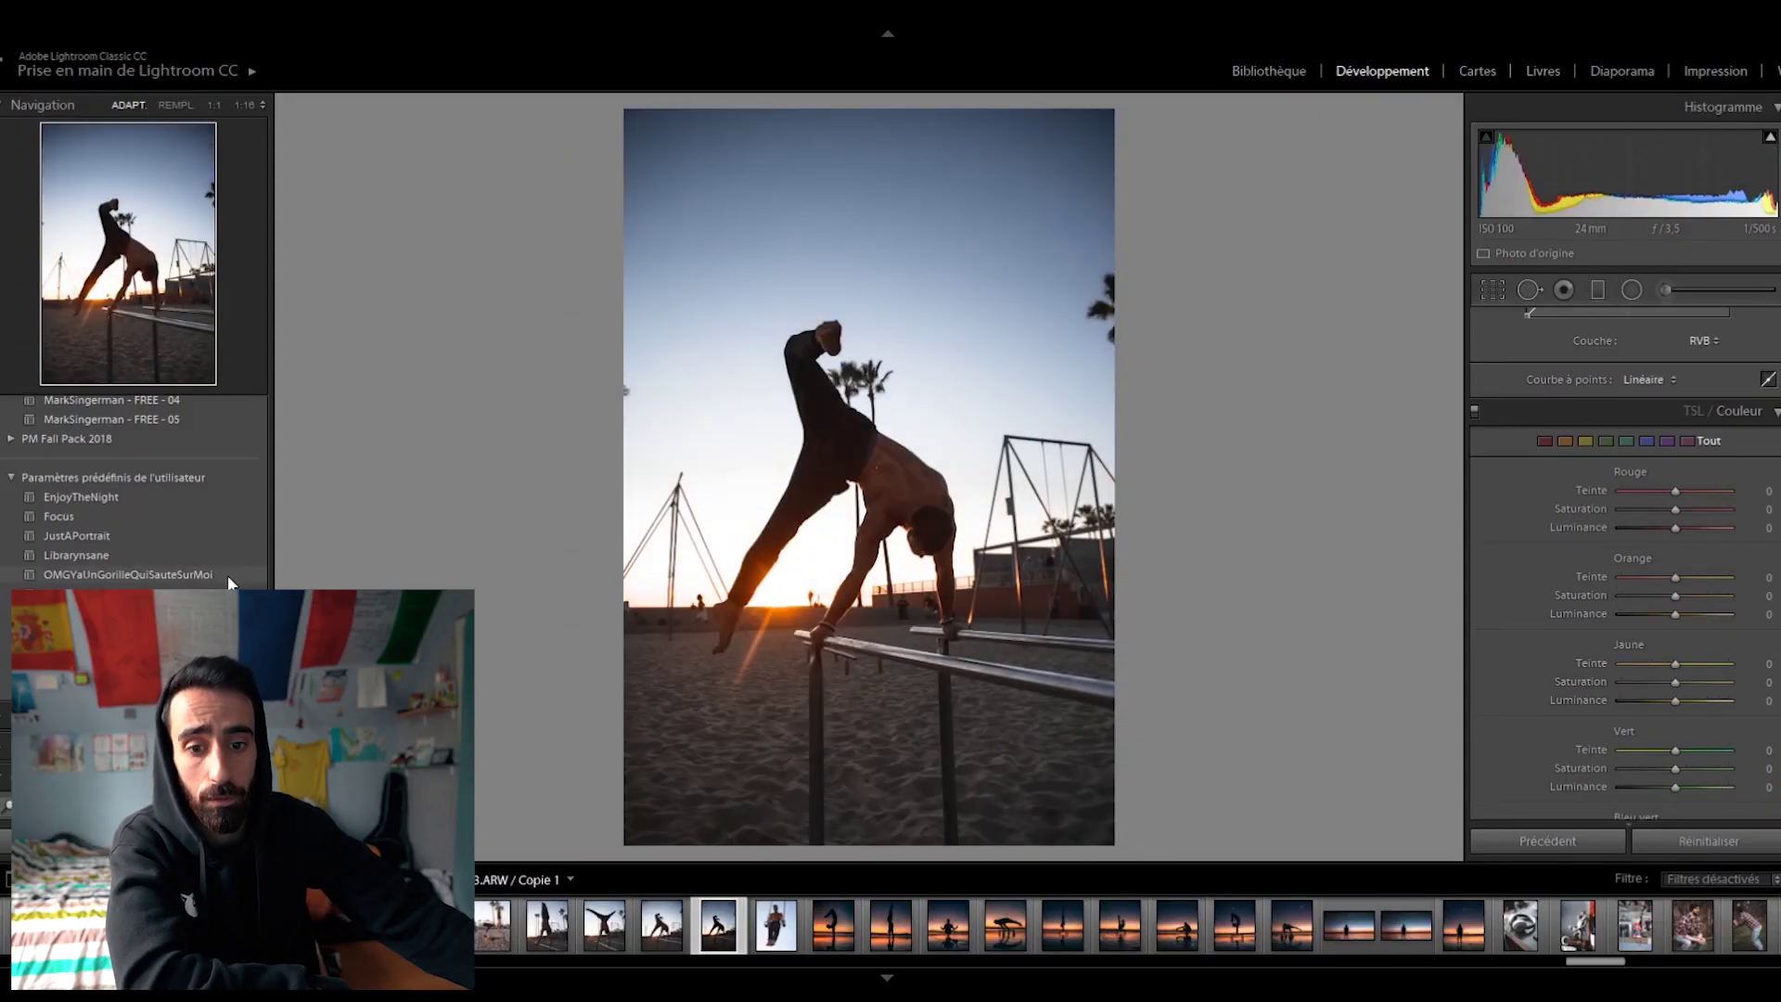
{"action": "left_click", "coordinate": [226, 575]}
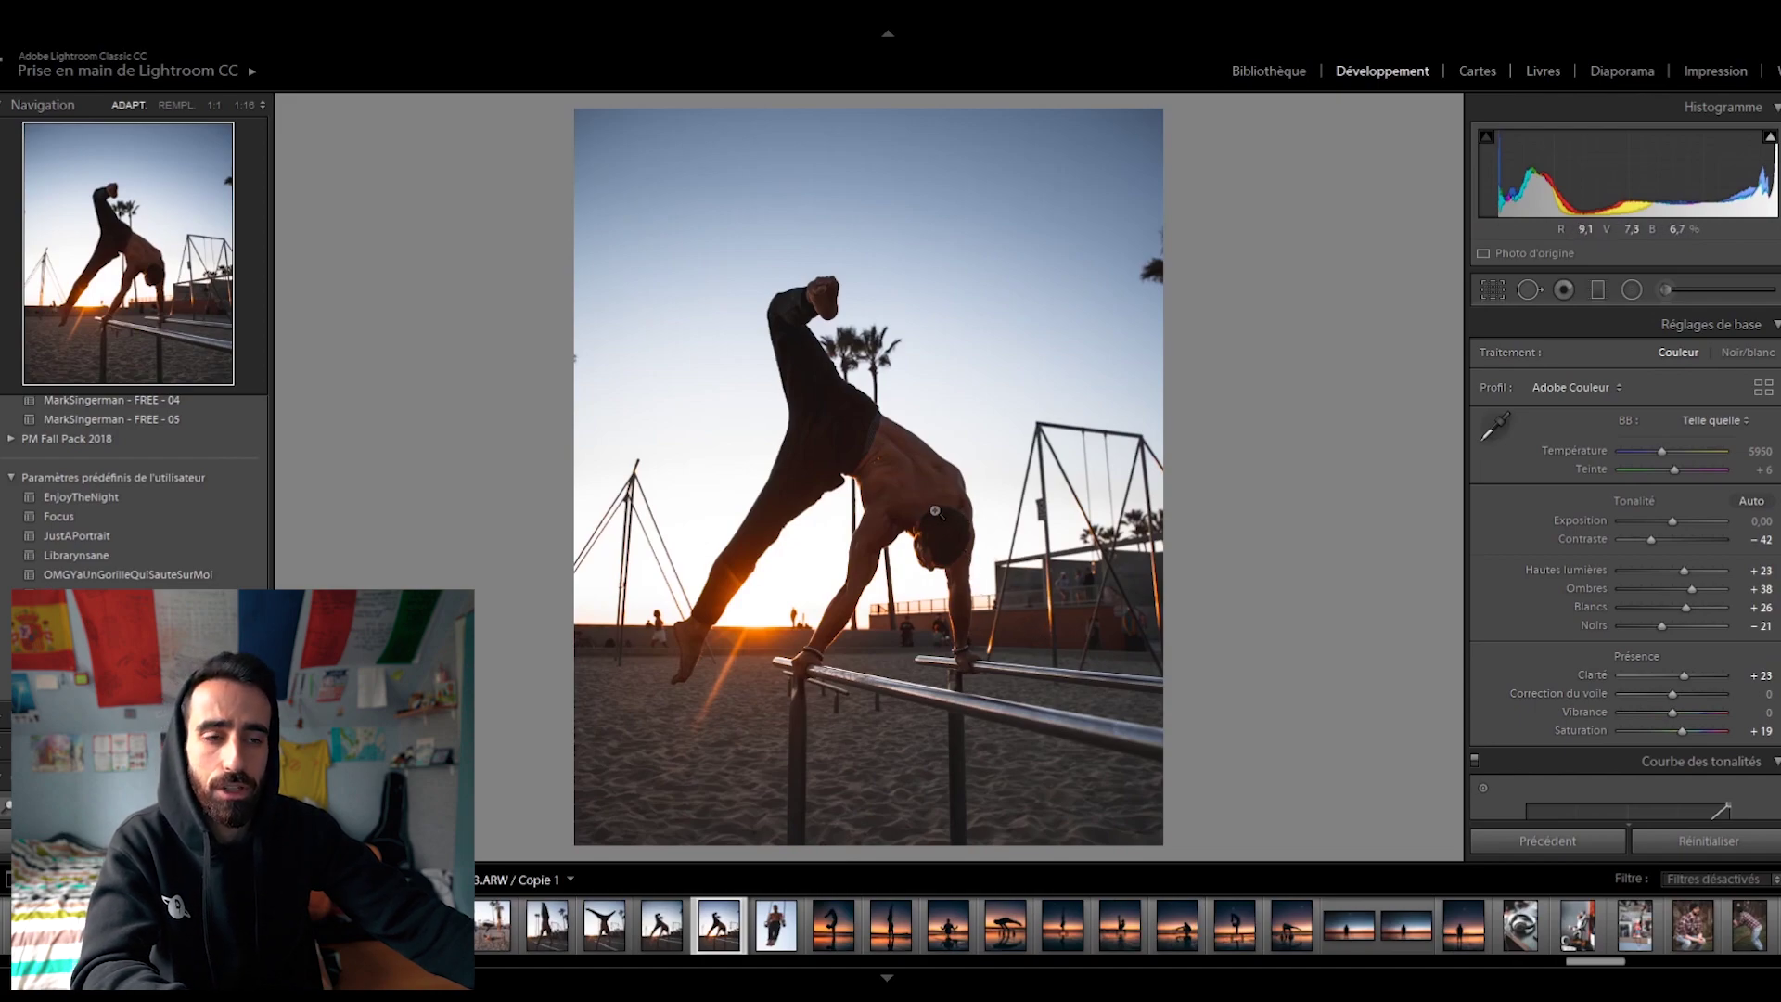
Heal the larger orange spot on the gymnast's lower back with a size 21 Spot Removal brush, sampling from the nearby skin close to the waistband
{"action": "left_click", "coordinate": [885, 468]}
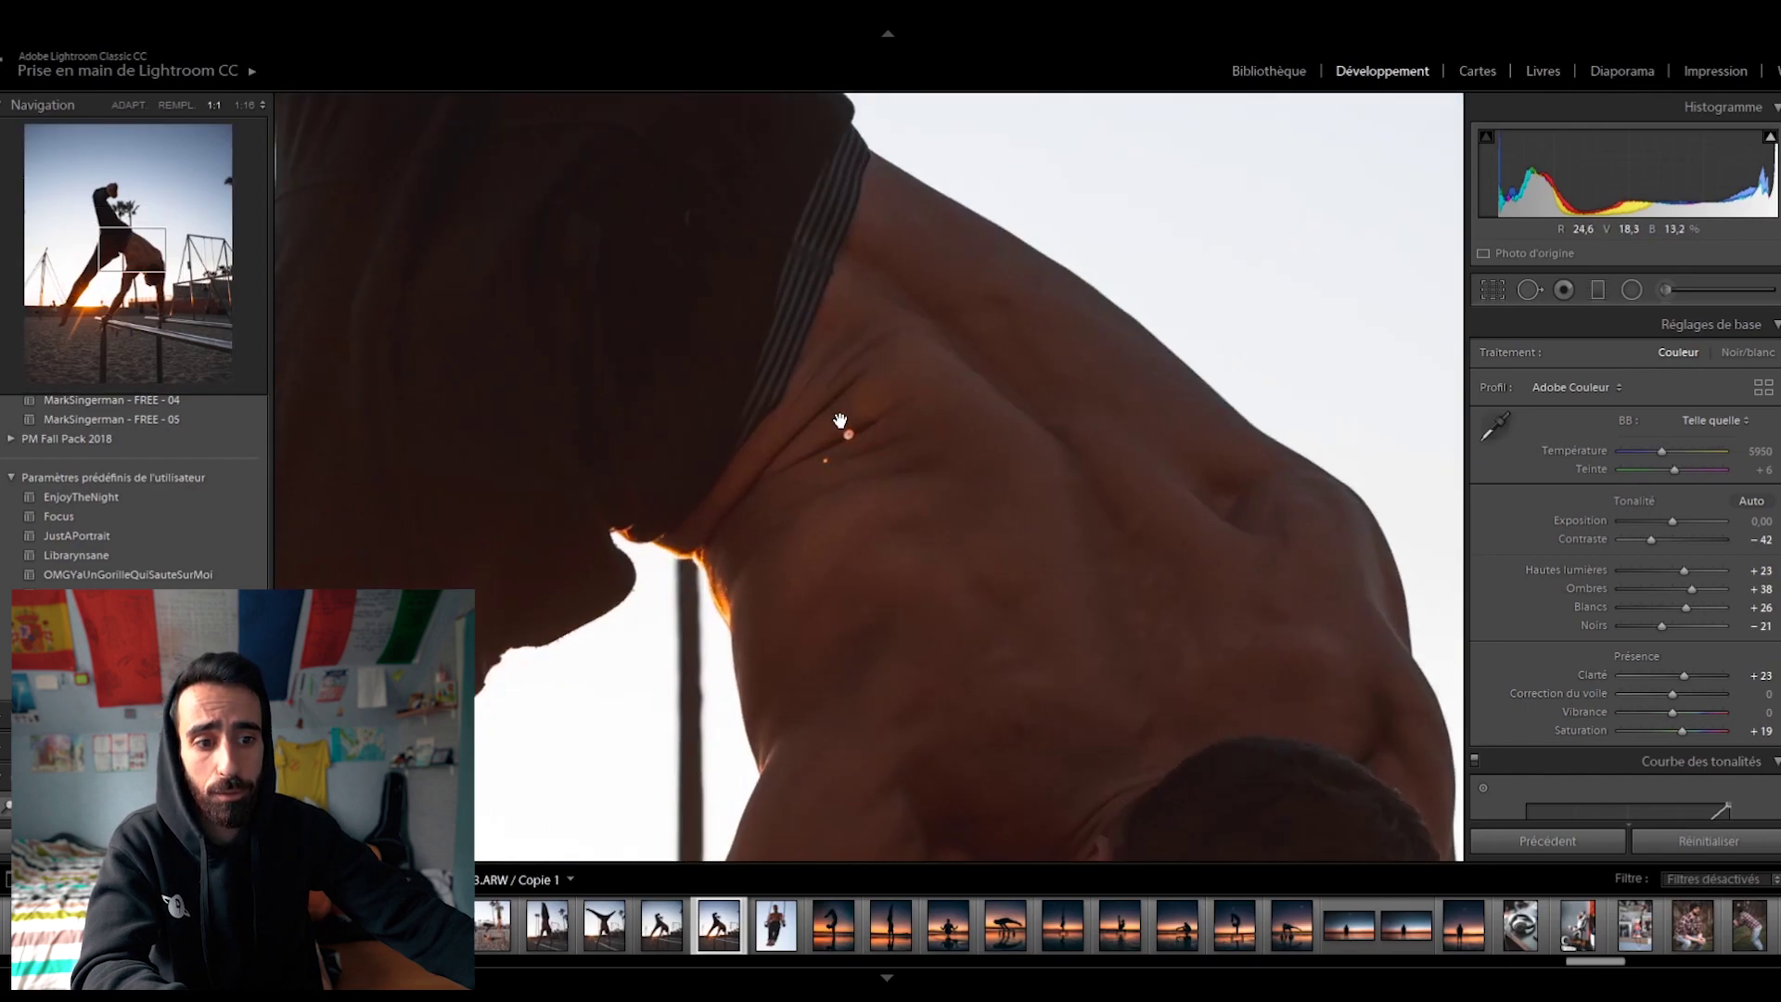
{"action": "left_click", "coordinate": [860, 476]}
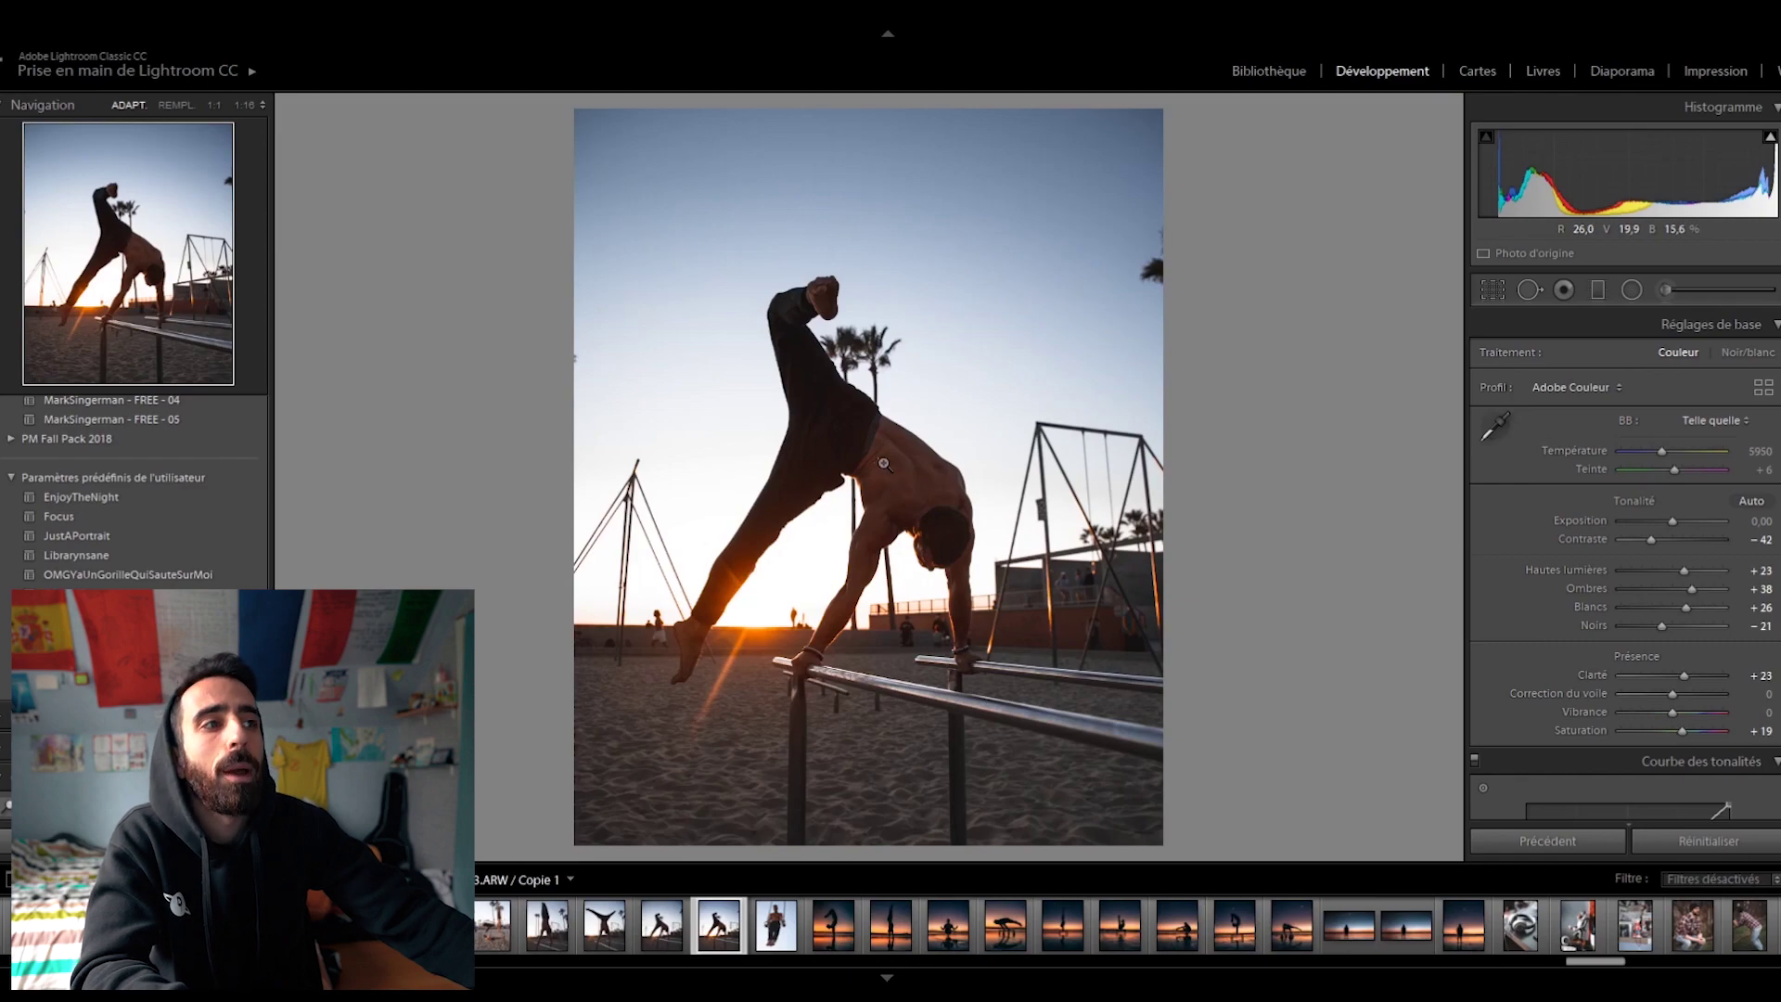
{"action": "left_click", "coordinate": [884, 464]}
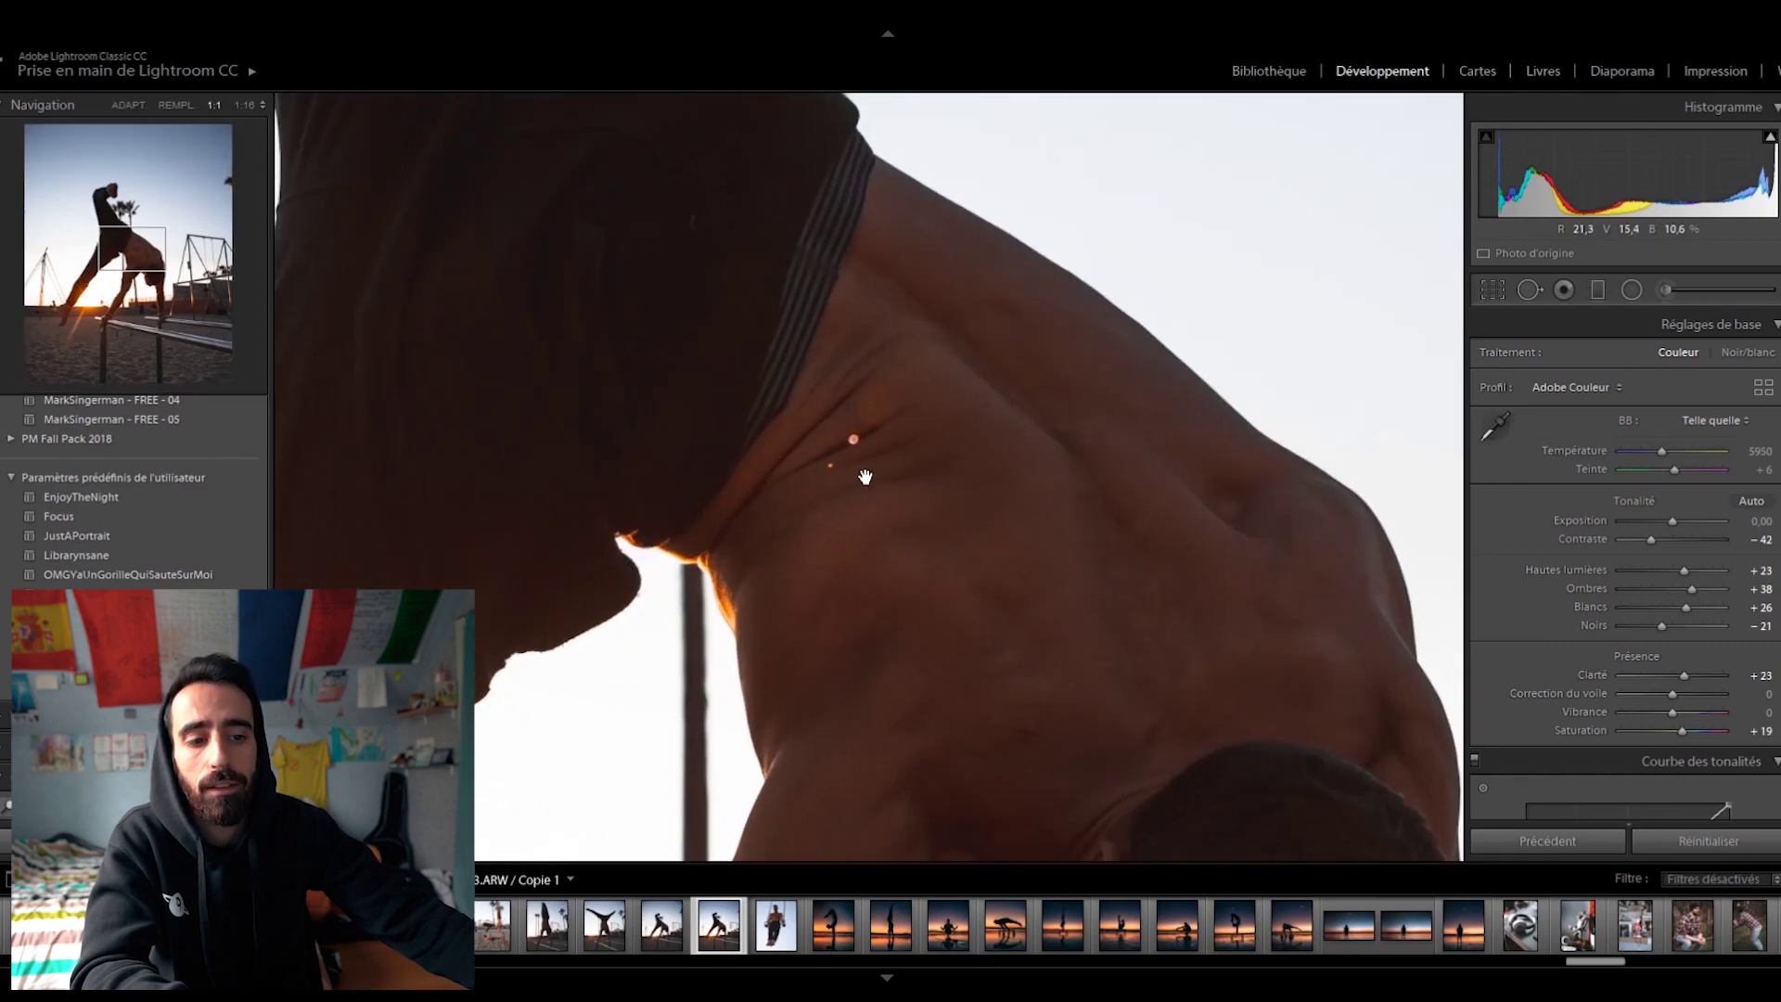
{"action": "left_click", "coordinate": [1153, 484]}
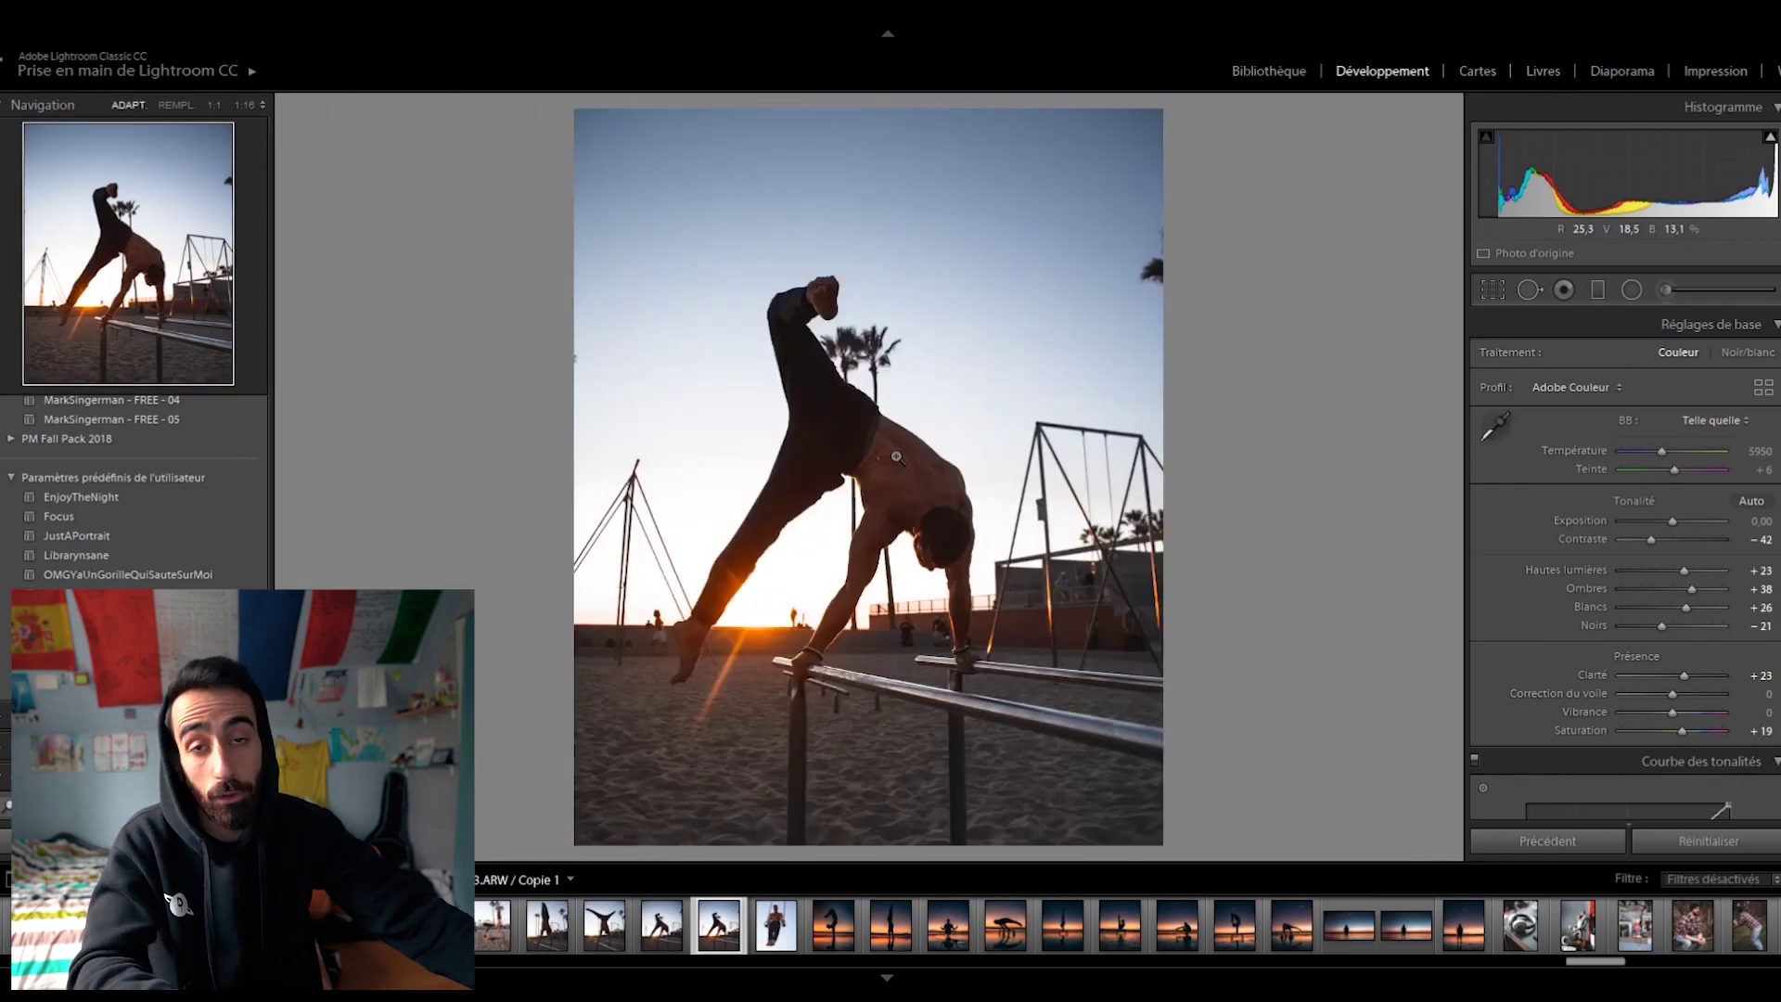
{"action": "left_click", "coordinate": [1528, 292]}
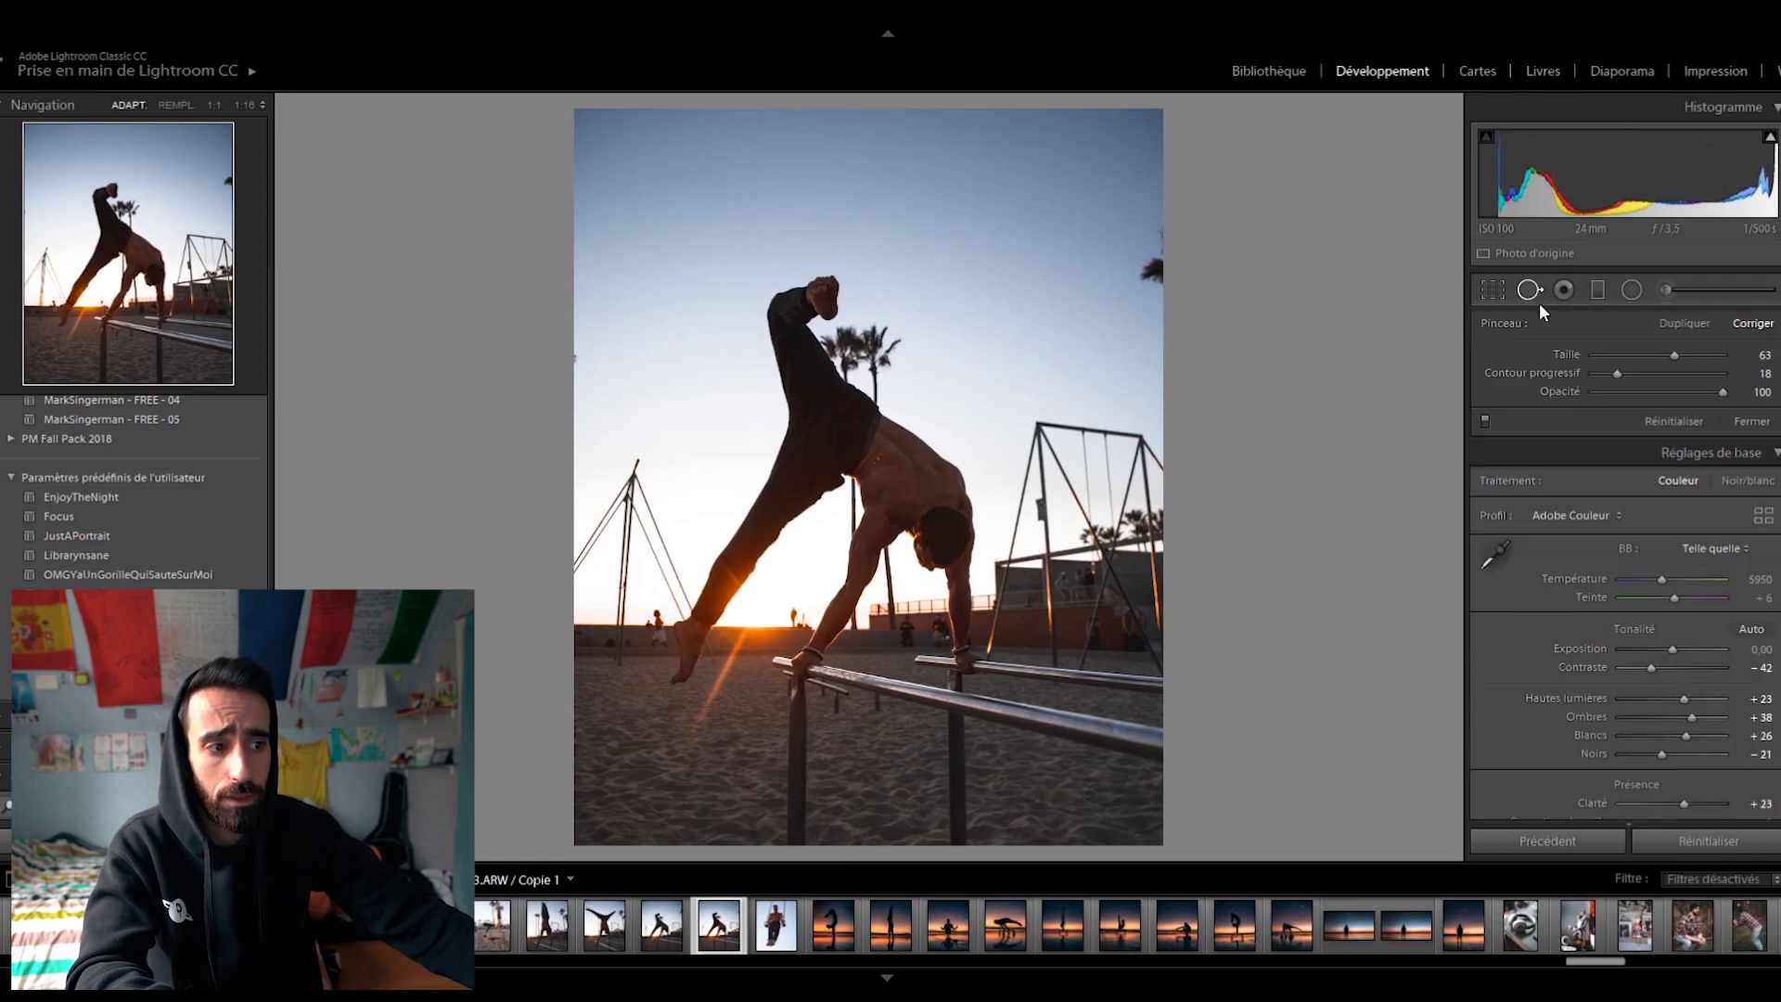
{"action": "key", "text": "z"}
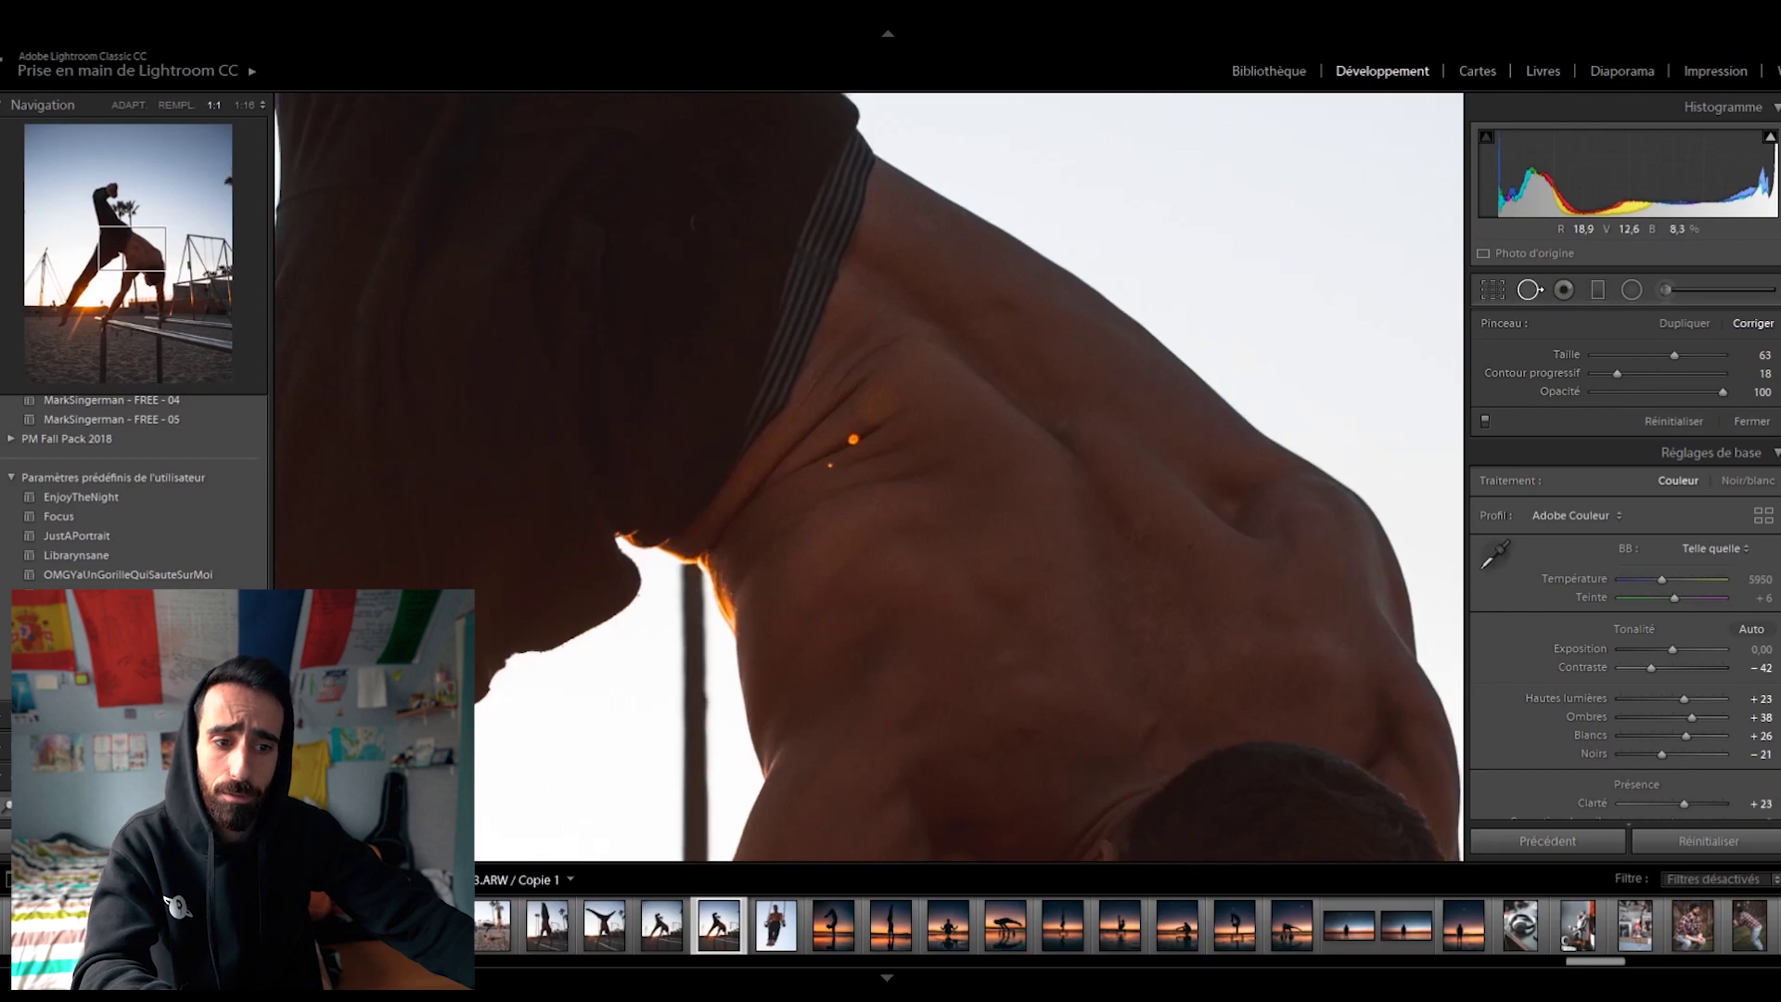
{"action": "left_click_drag", "start_coordinate": [1652, 357], "coordinate": [1635, 354]}
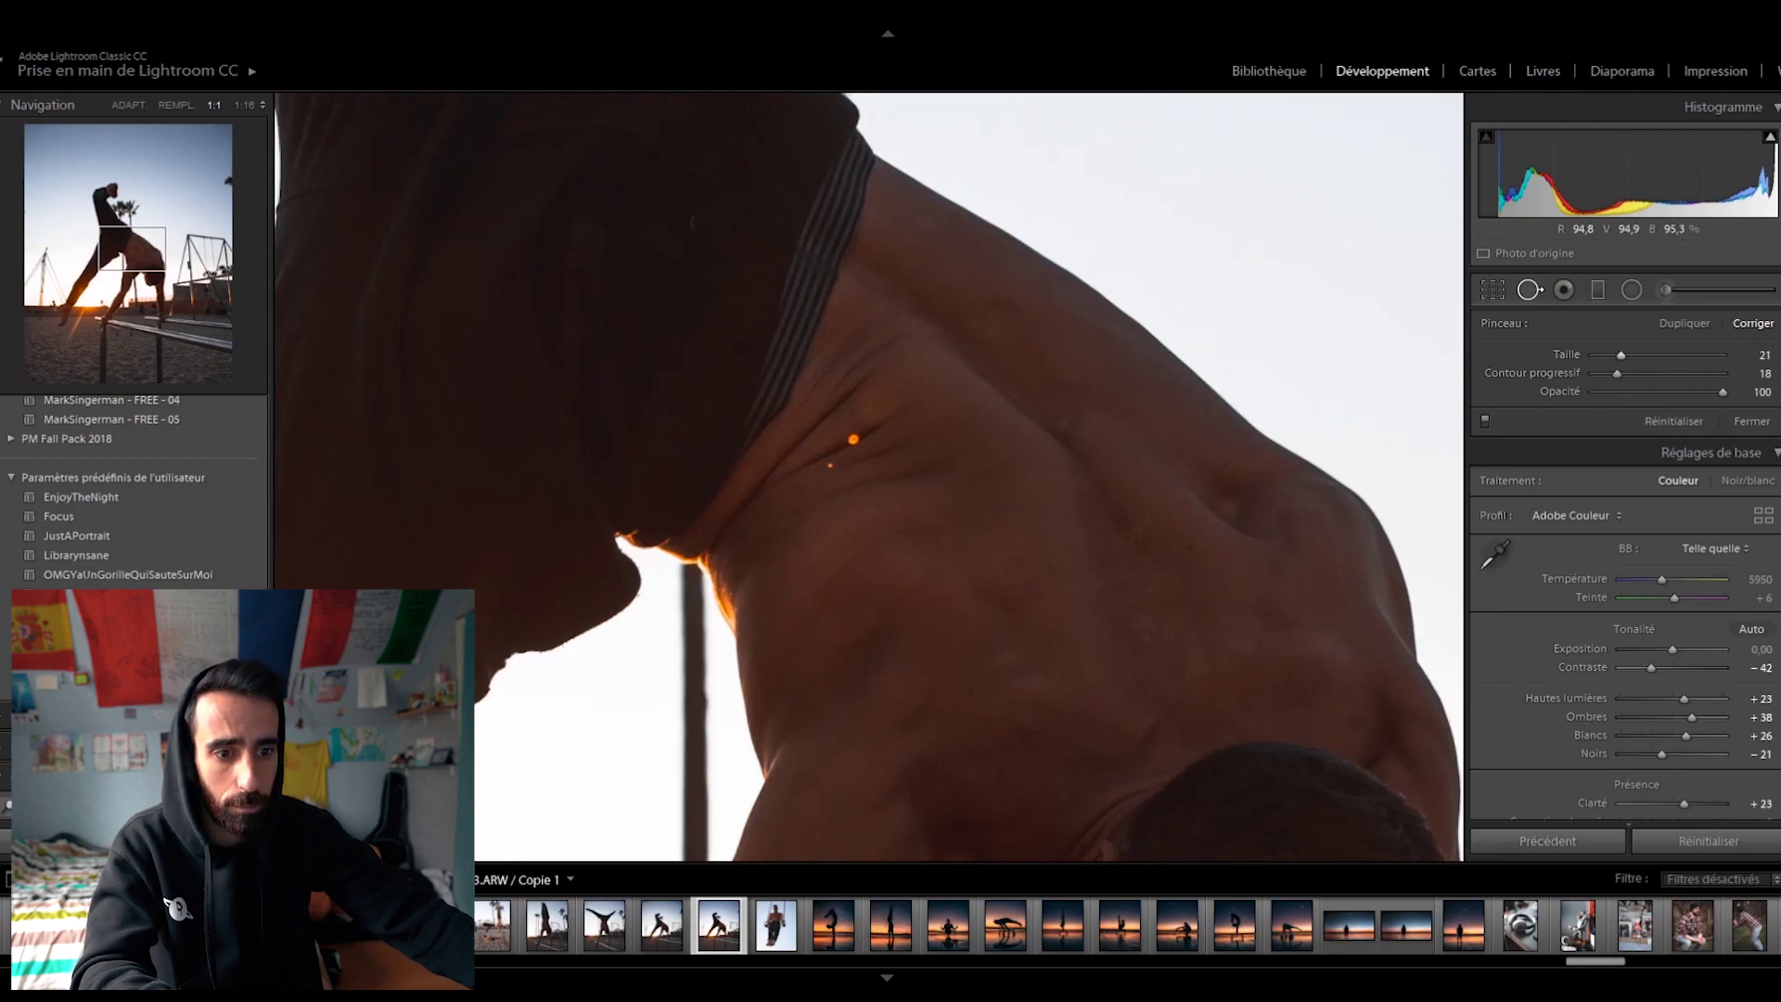
{"action": "left_click", "coordinate": [850, 438]}
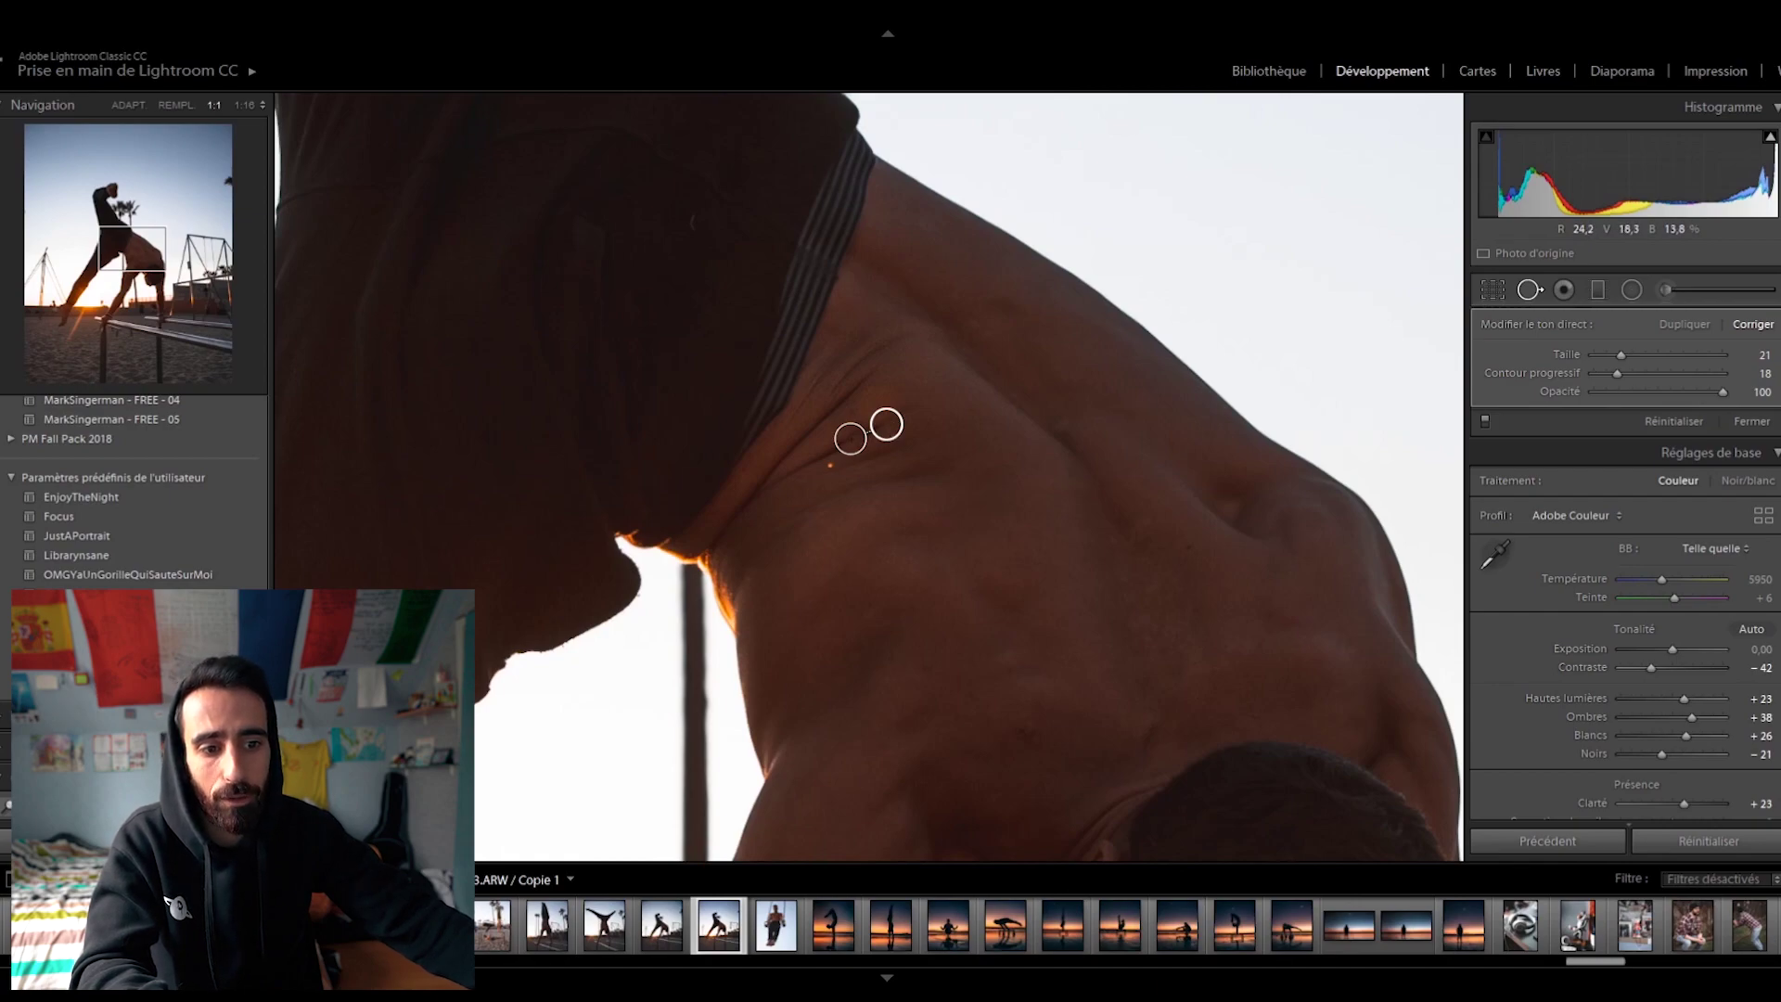
{"action": "left_click_drag", "start_coordinate": [886, 425], "coordinate": [798, 468]}
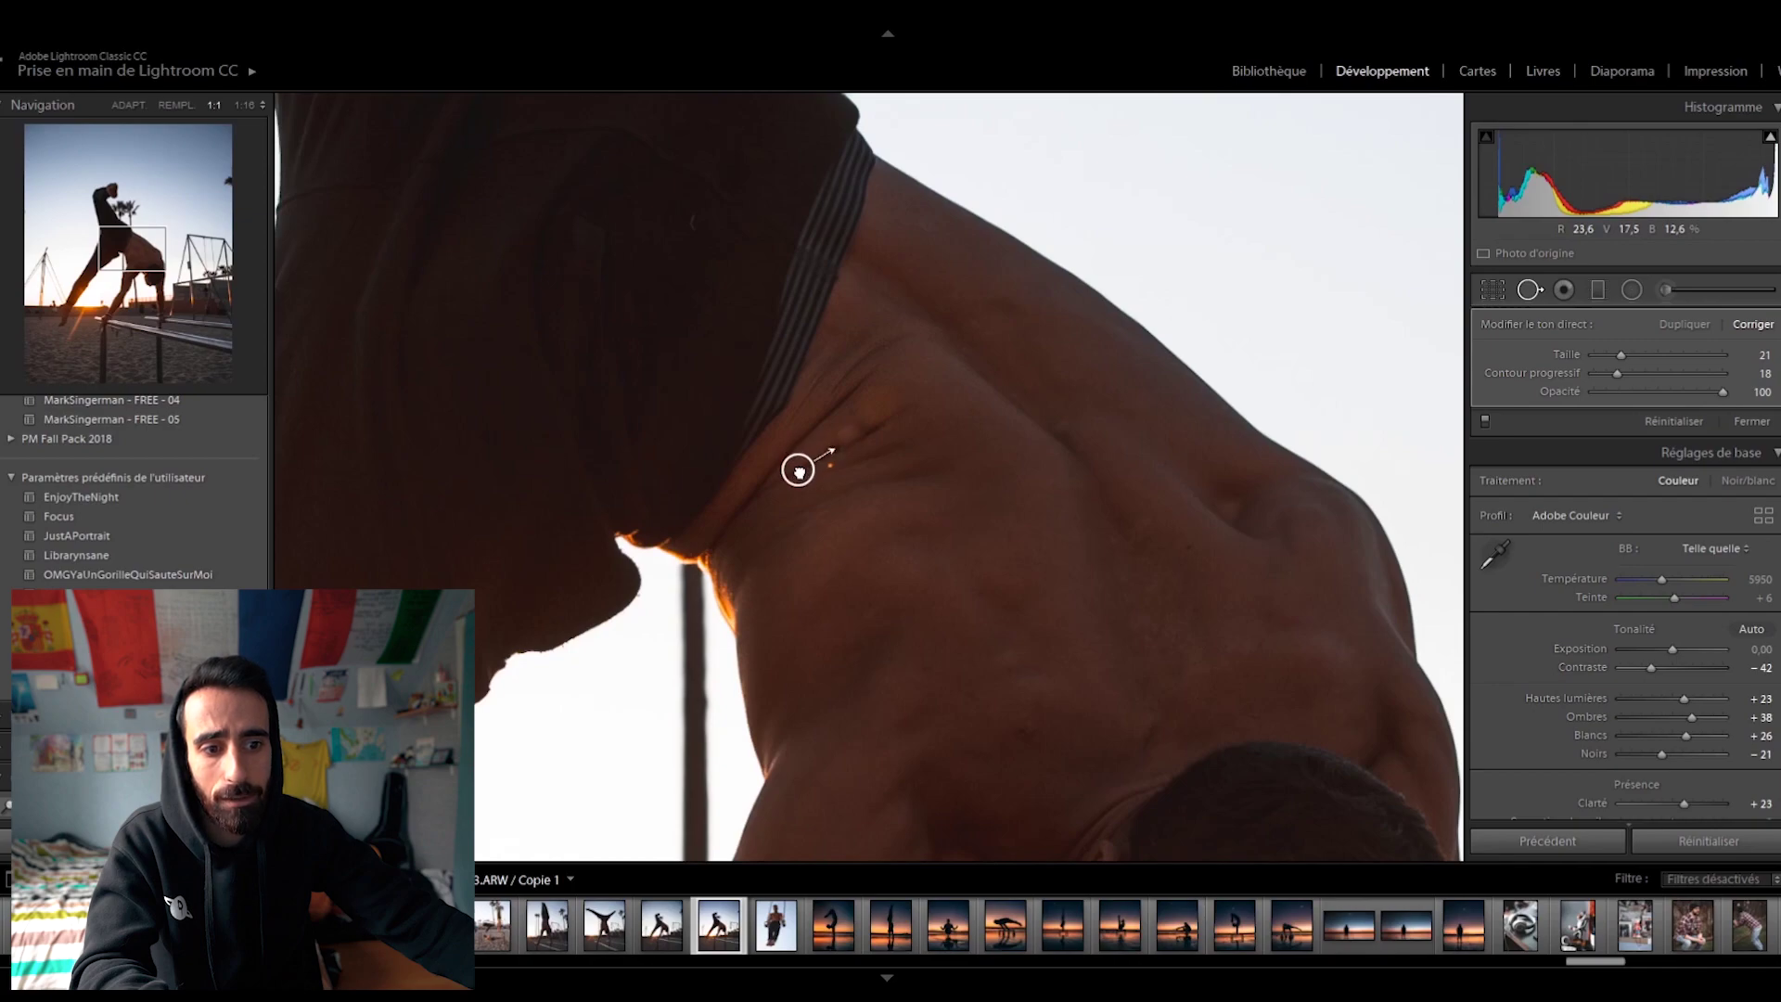
Heal the small orange spot on the gymnast's lower back with a size 14 Spot Removal brush, sampling from the skin just below it
{"action": "key", "text": "q"}
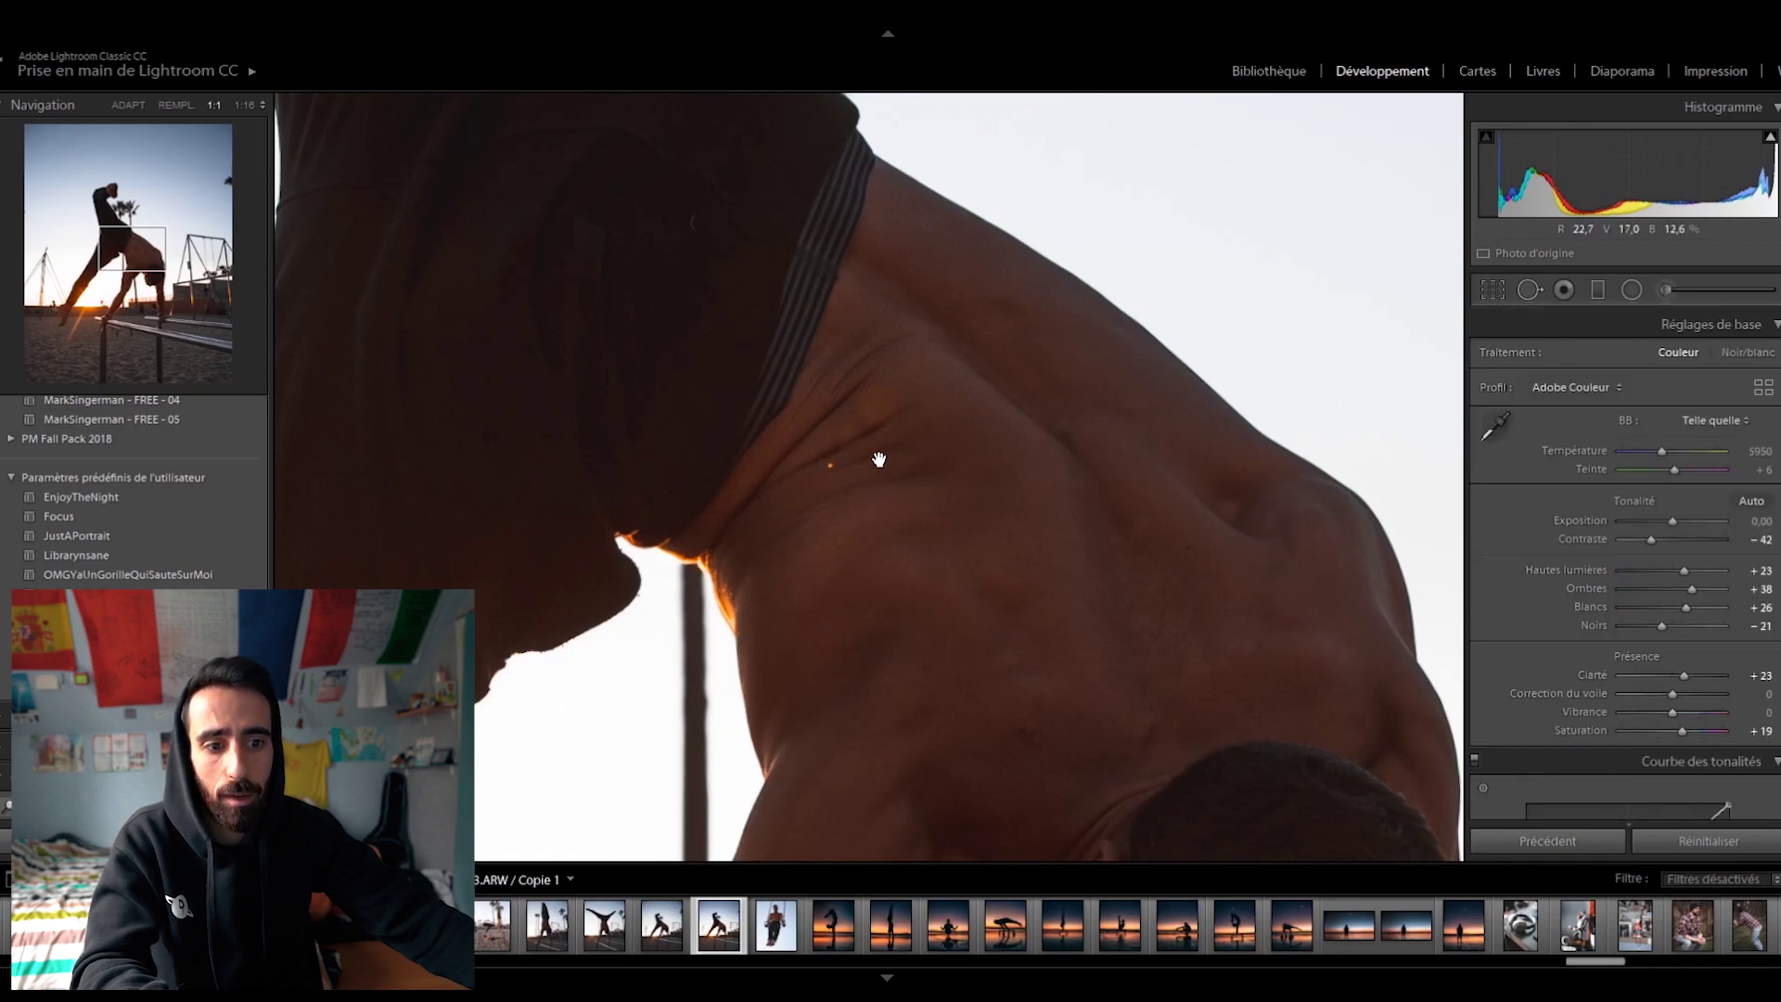
{"action": "left_click", "coordinate": [1529, 289]}
{"action": "left_click_drag", "start_coordinate": [851, 438], "coordinate": [823, 498]}
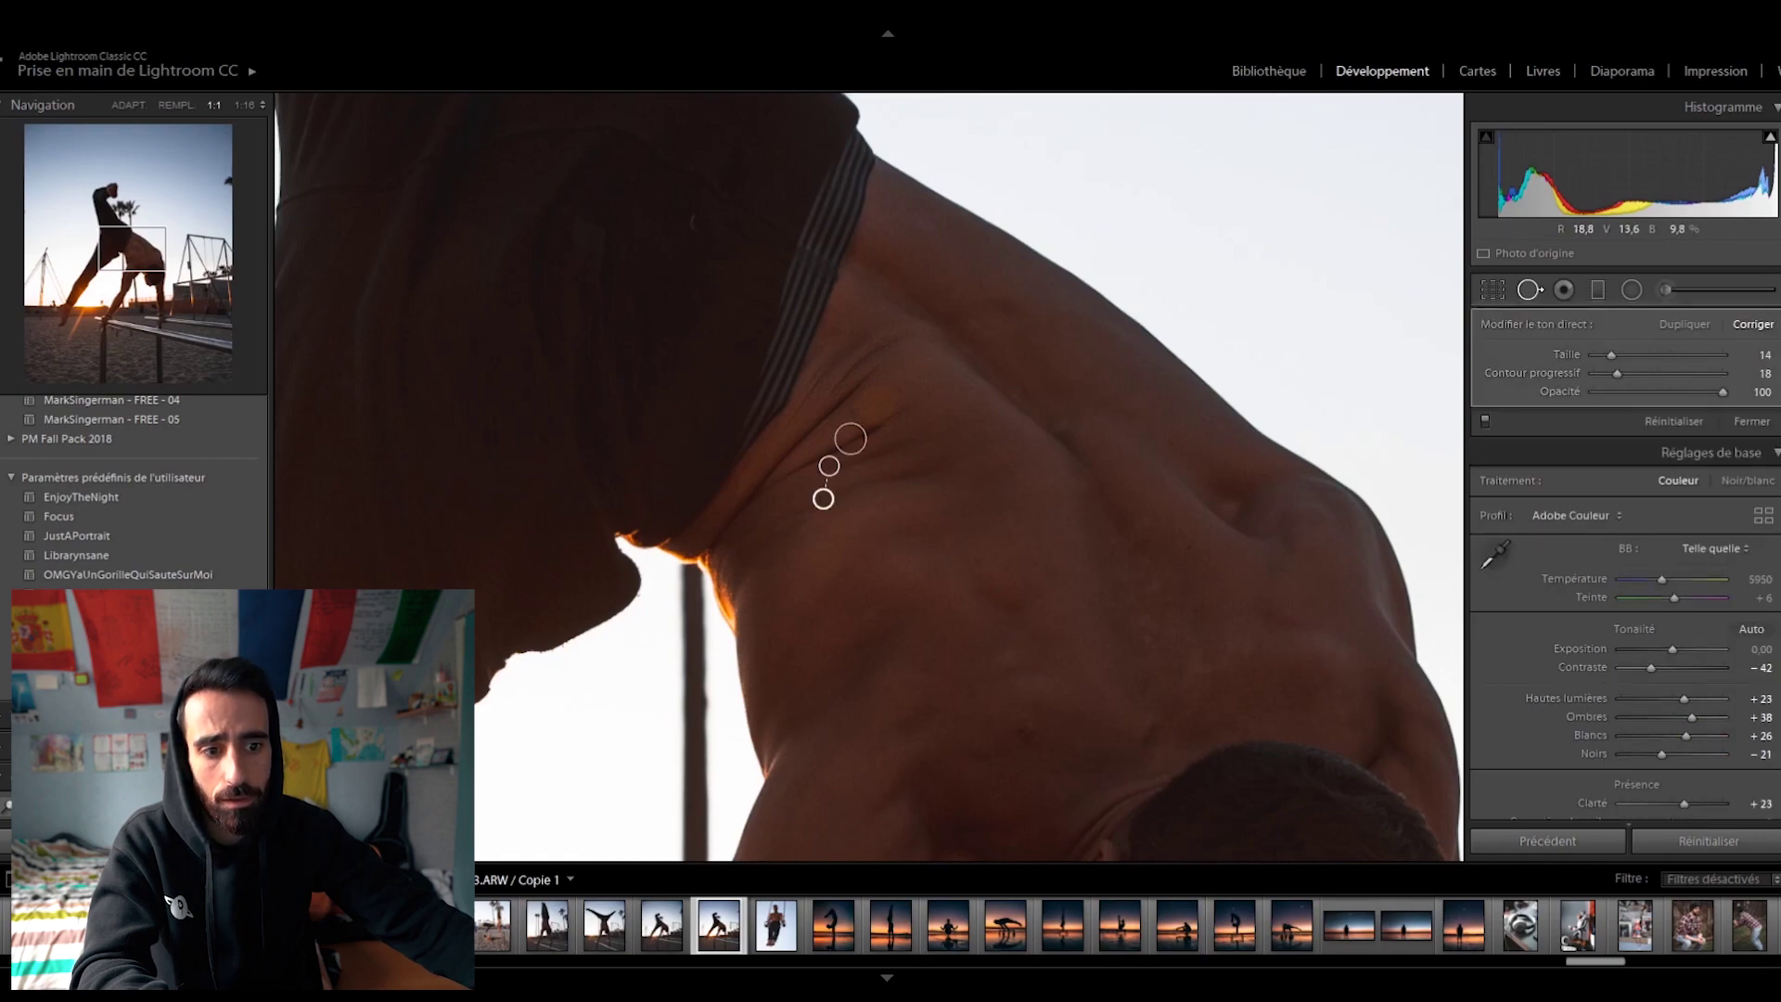
{"action": "left_click", "coordinate": [1530, 290]}
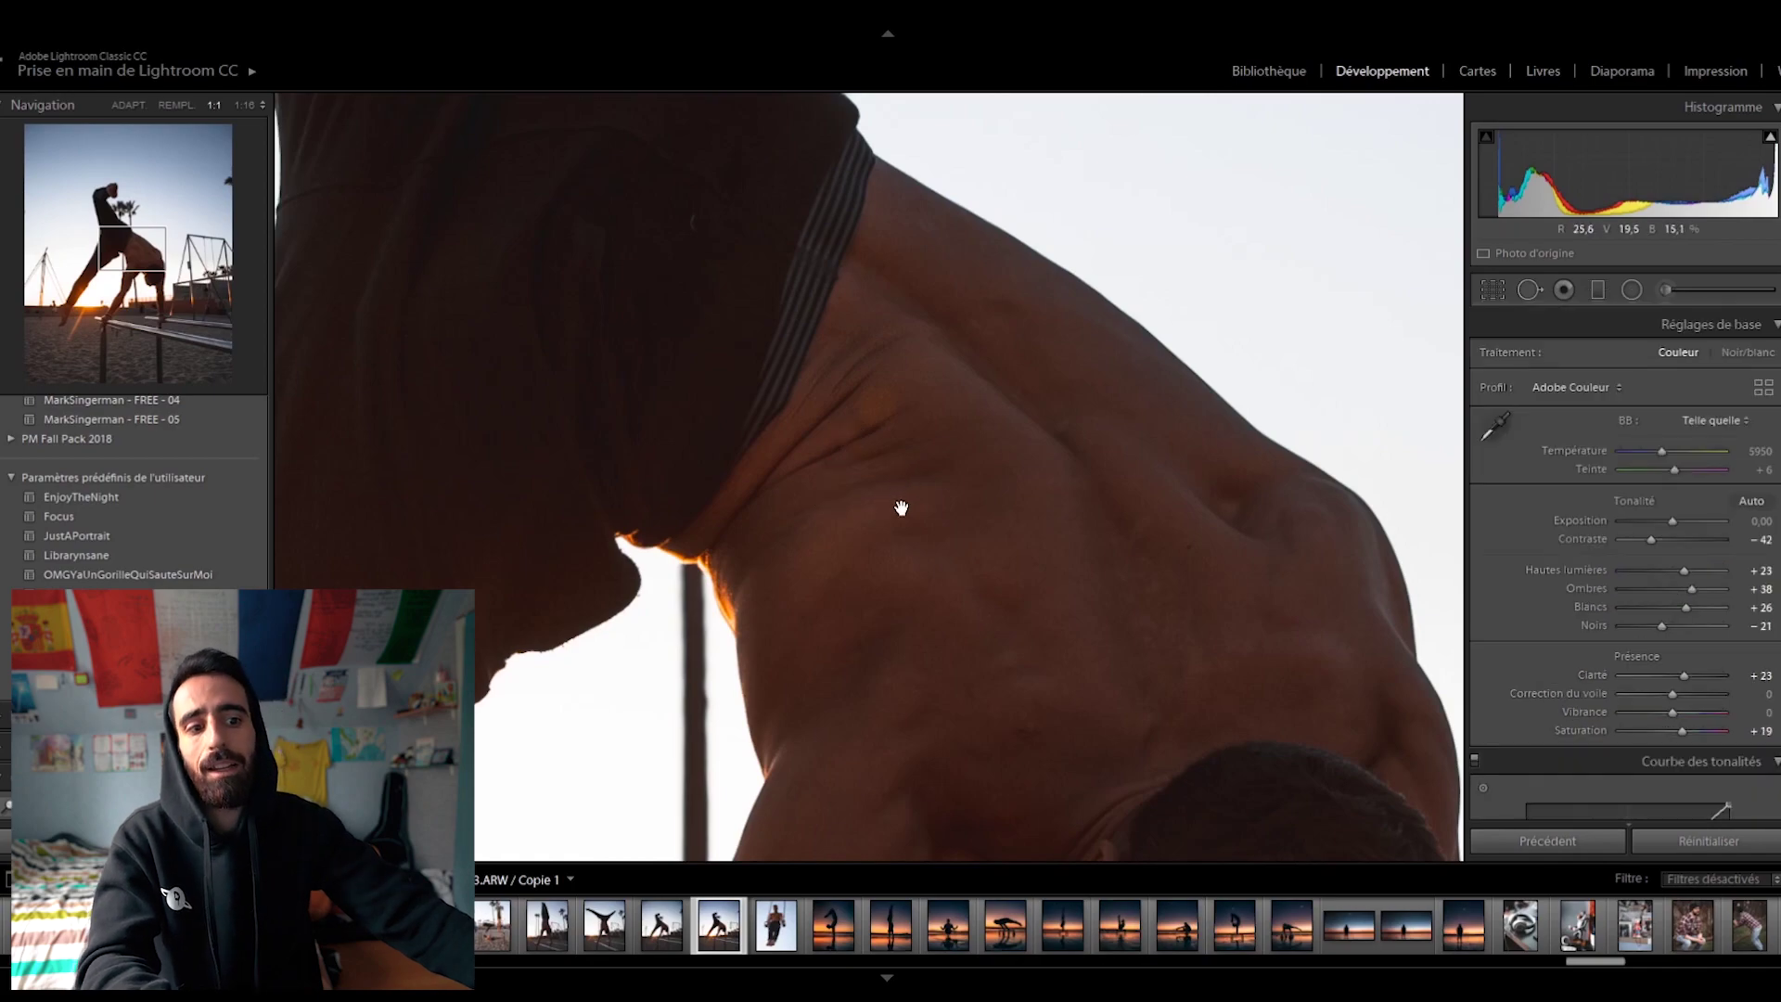
Fit the whole photo in the view and compare it side by side before and after the edits
{"action": "left_click", "coordinate": [957, 459]}
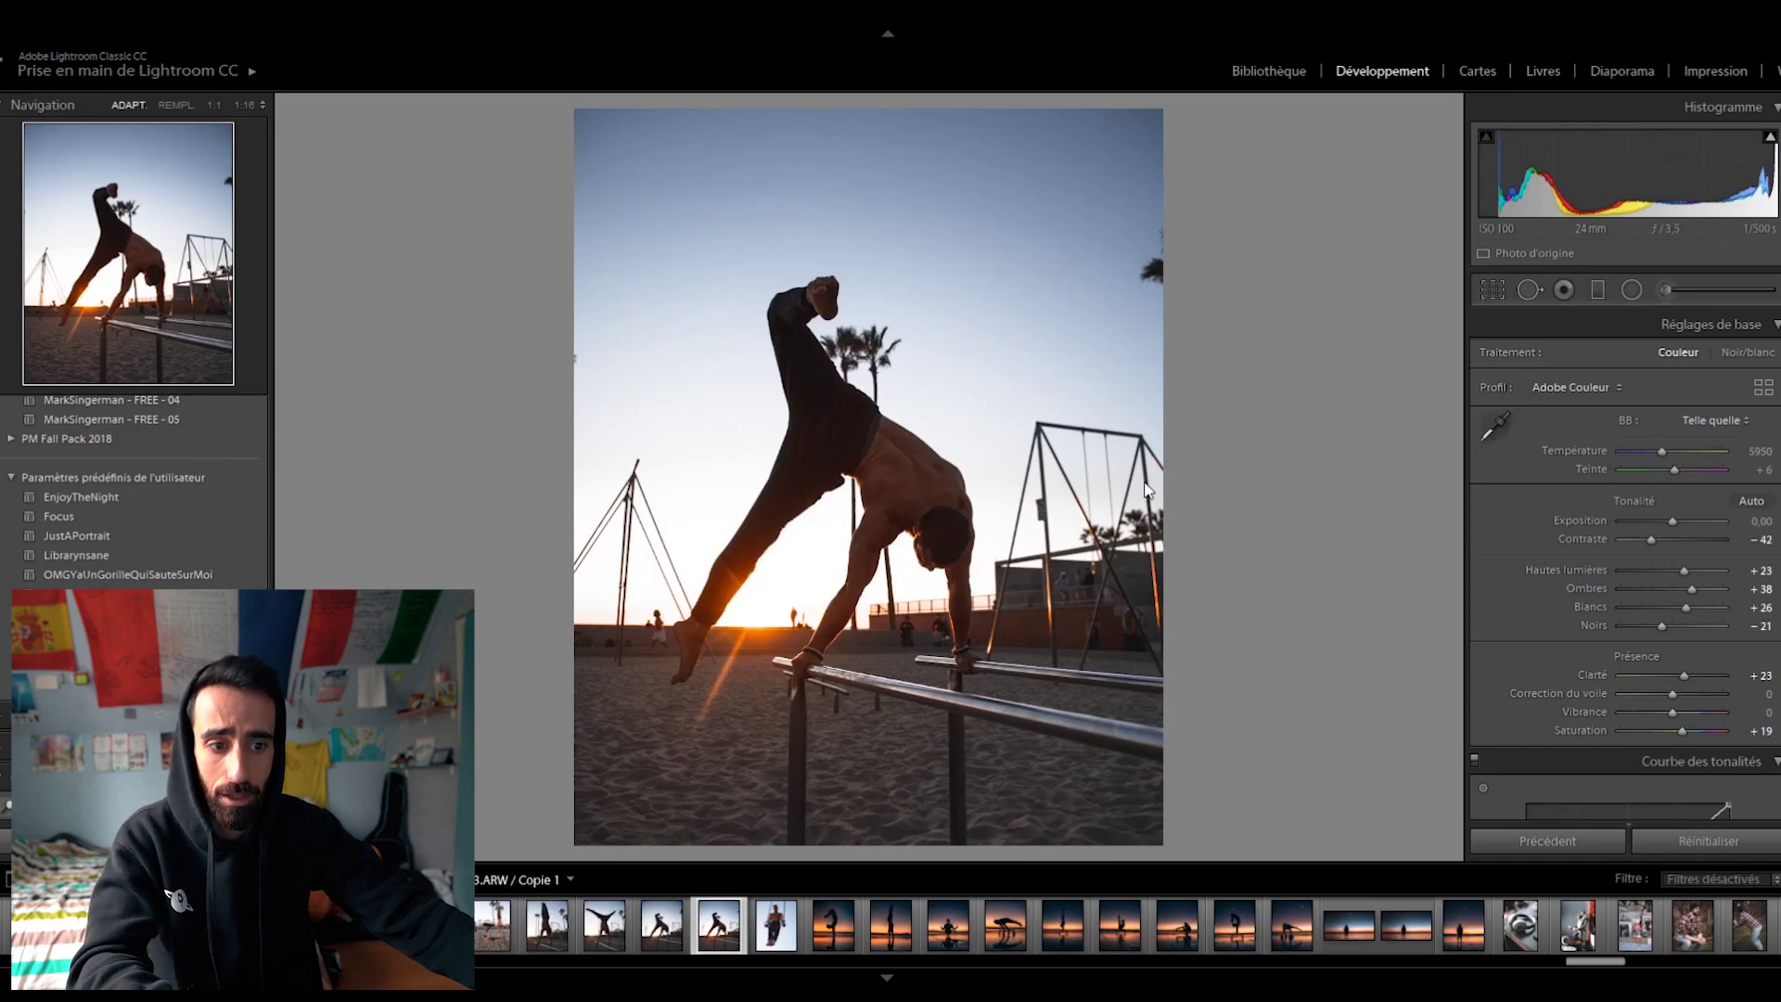
{"action": "key", "text": "y"}
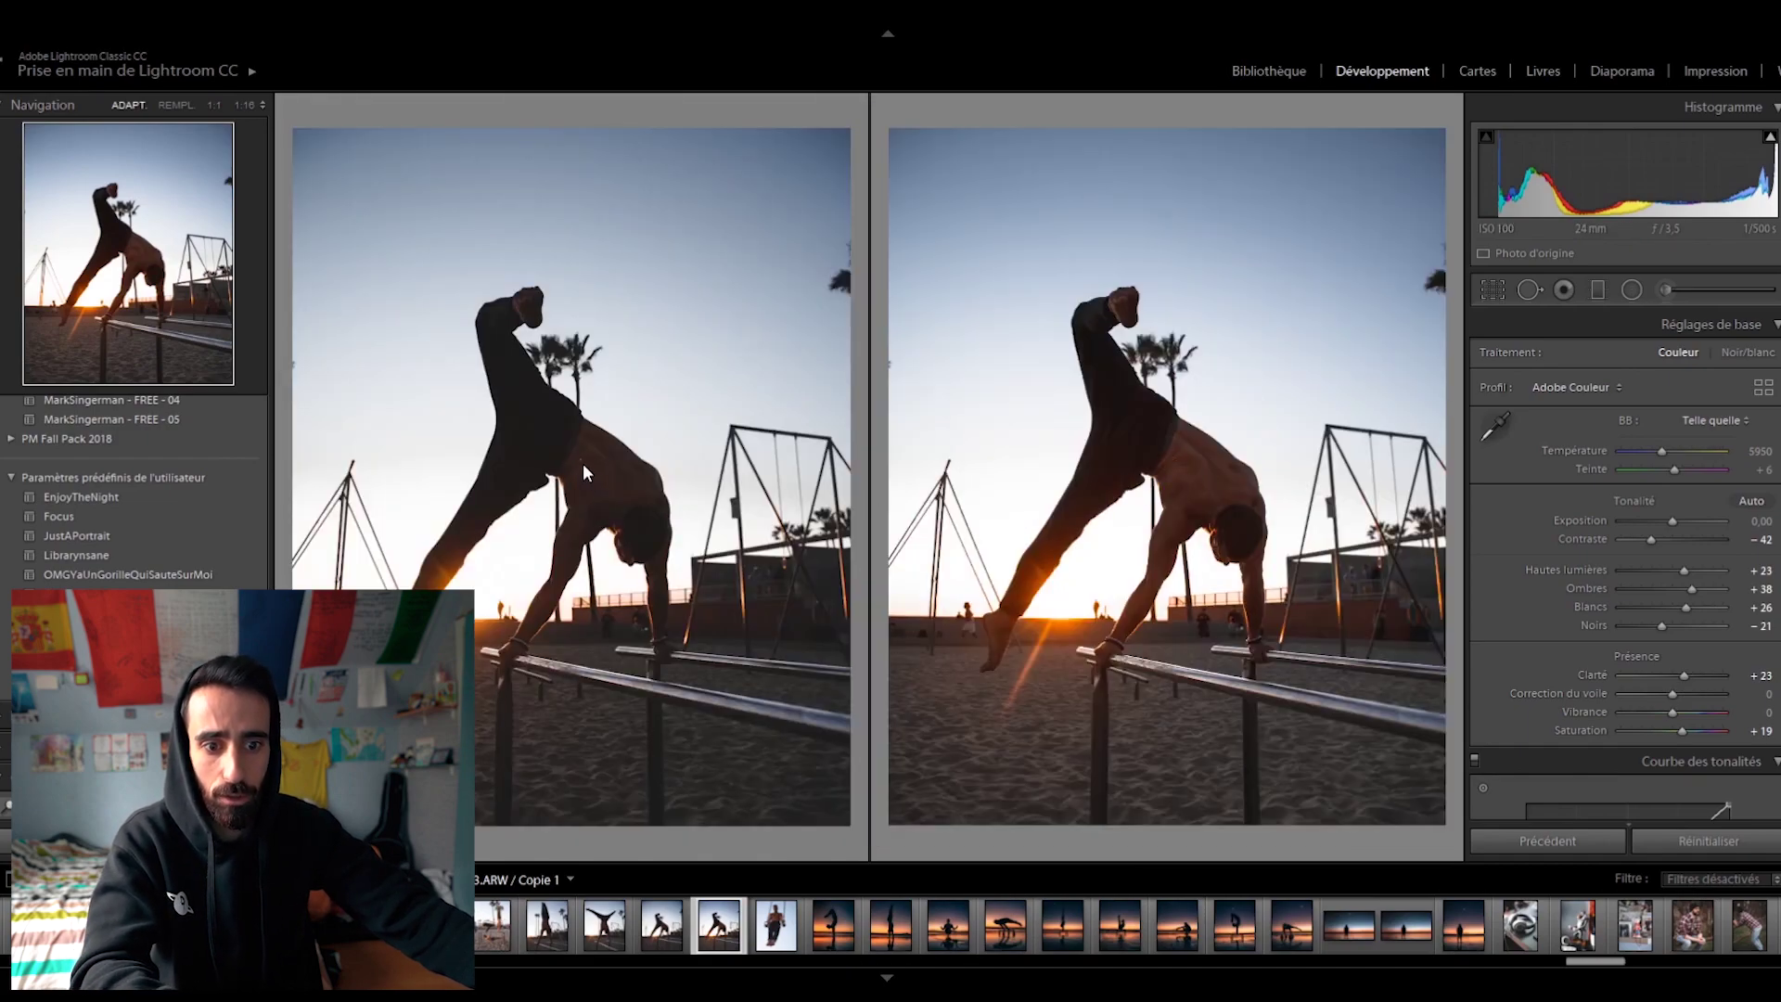
{"action": "key", "text": "y"}
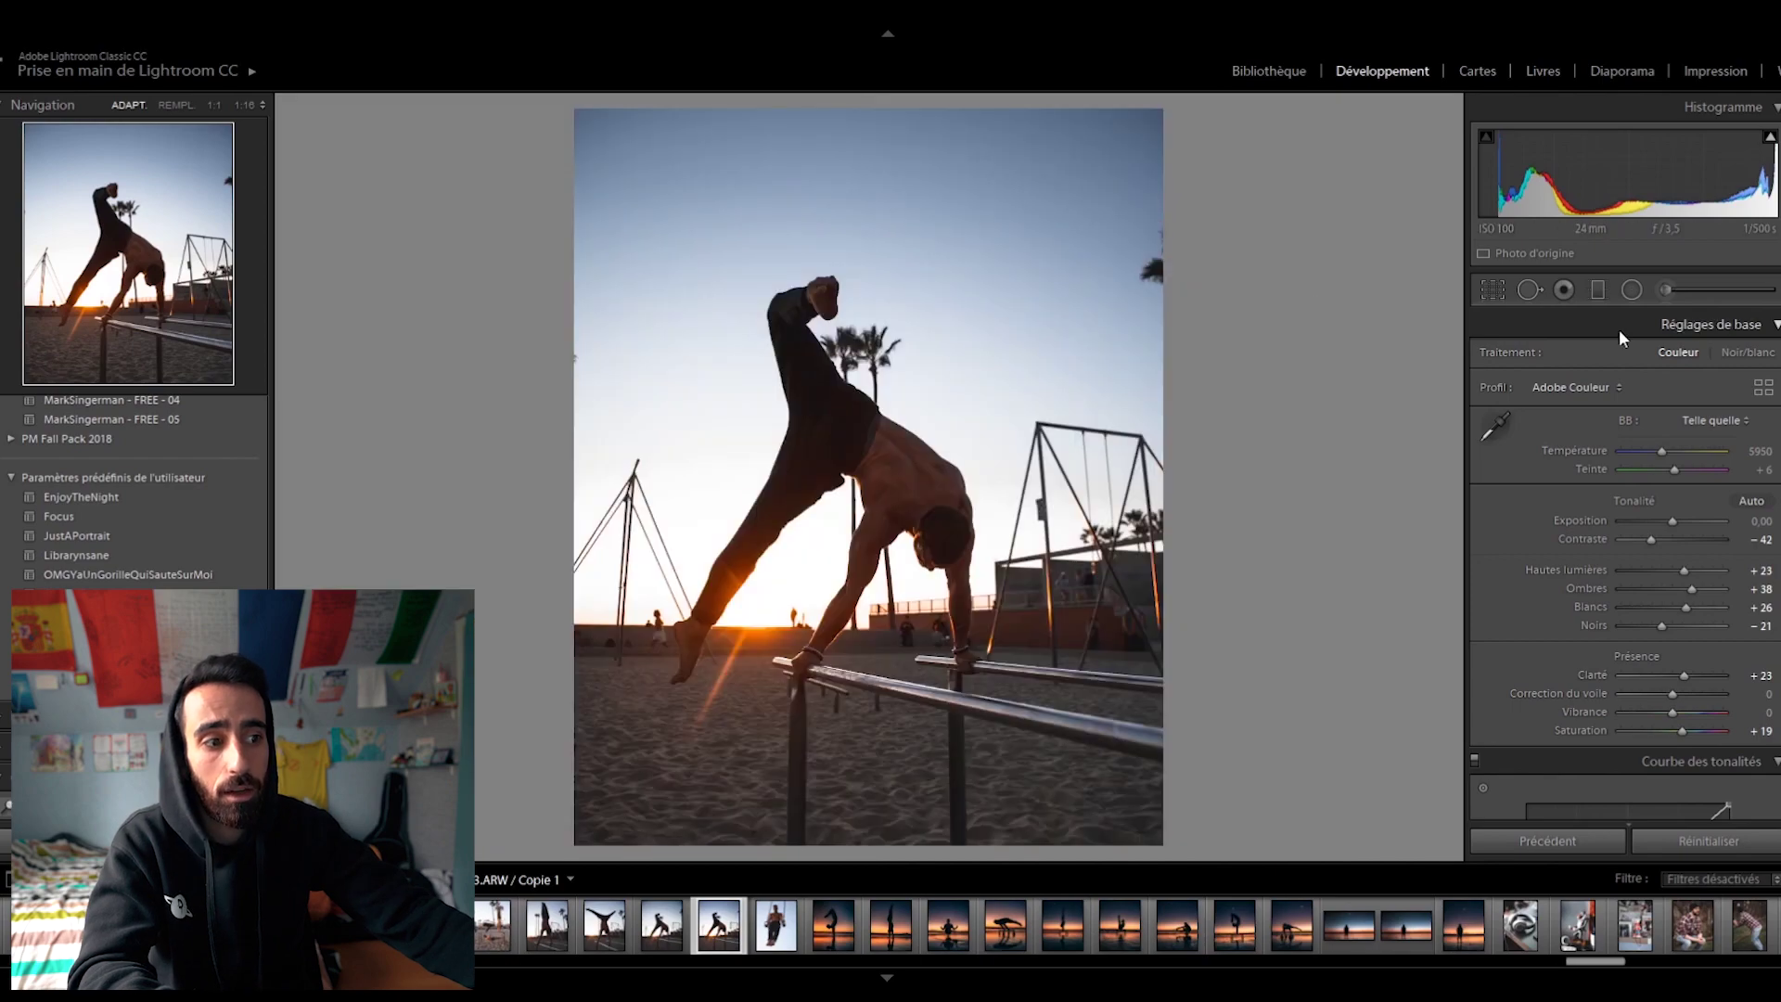
Remove the cut-off palm foliage at the sky's right edge with a size 79 healing brush stroke, sampling from the neighbouring sky
{"action": "left_click", "coordinate": [1528, 290]}
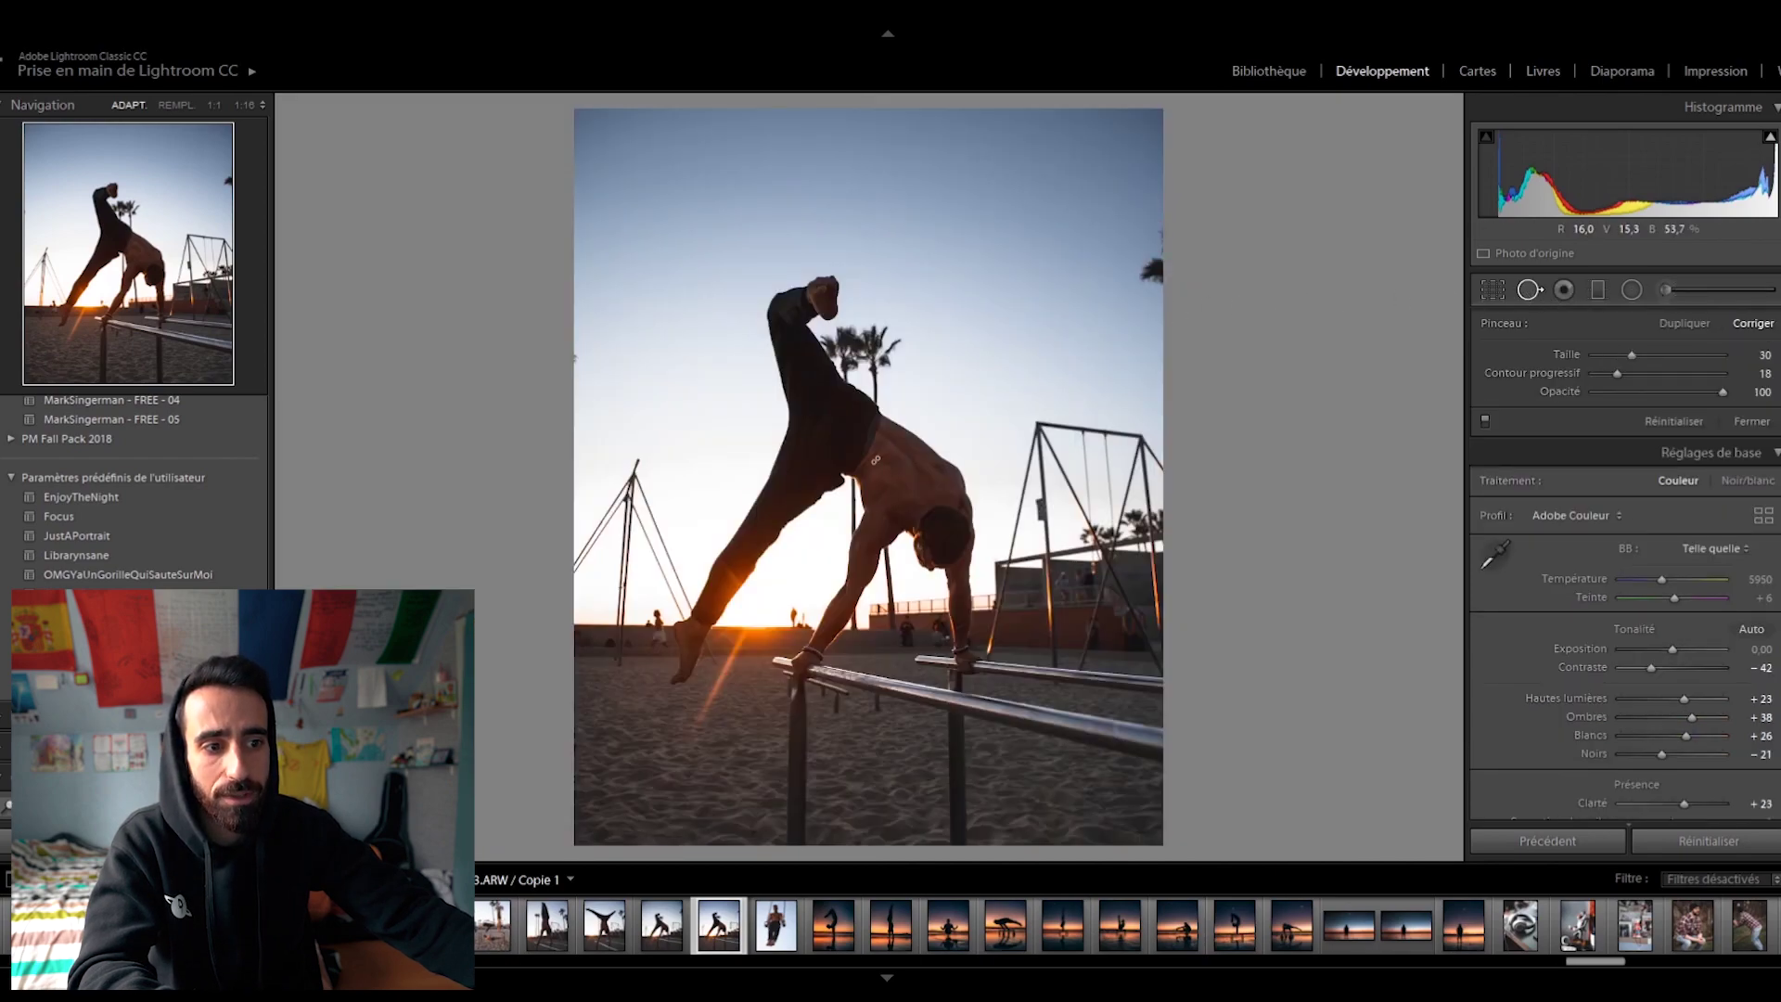
{"action": "mouse_move", "coordinate": [1157, 305]}
{"action": "left_mouse_down"}
{"action": "mouse_move", "coordinate": [1157, 228]}
{"action": "mouse_move", "coordinate": [1158, 248]}
{"action": "left_mouse_up"}
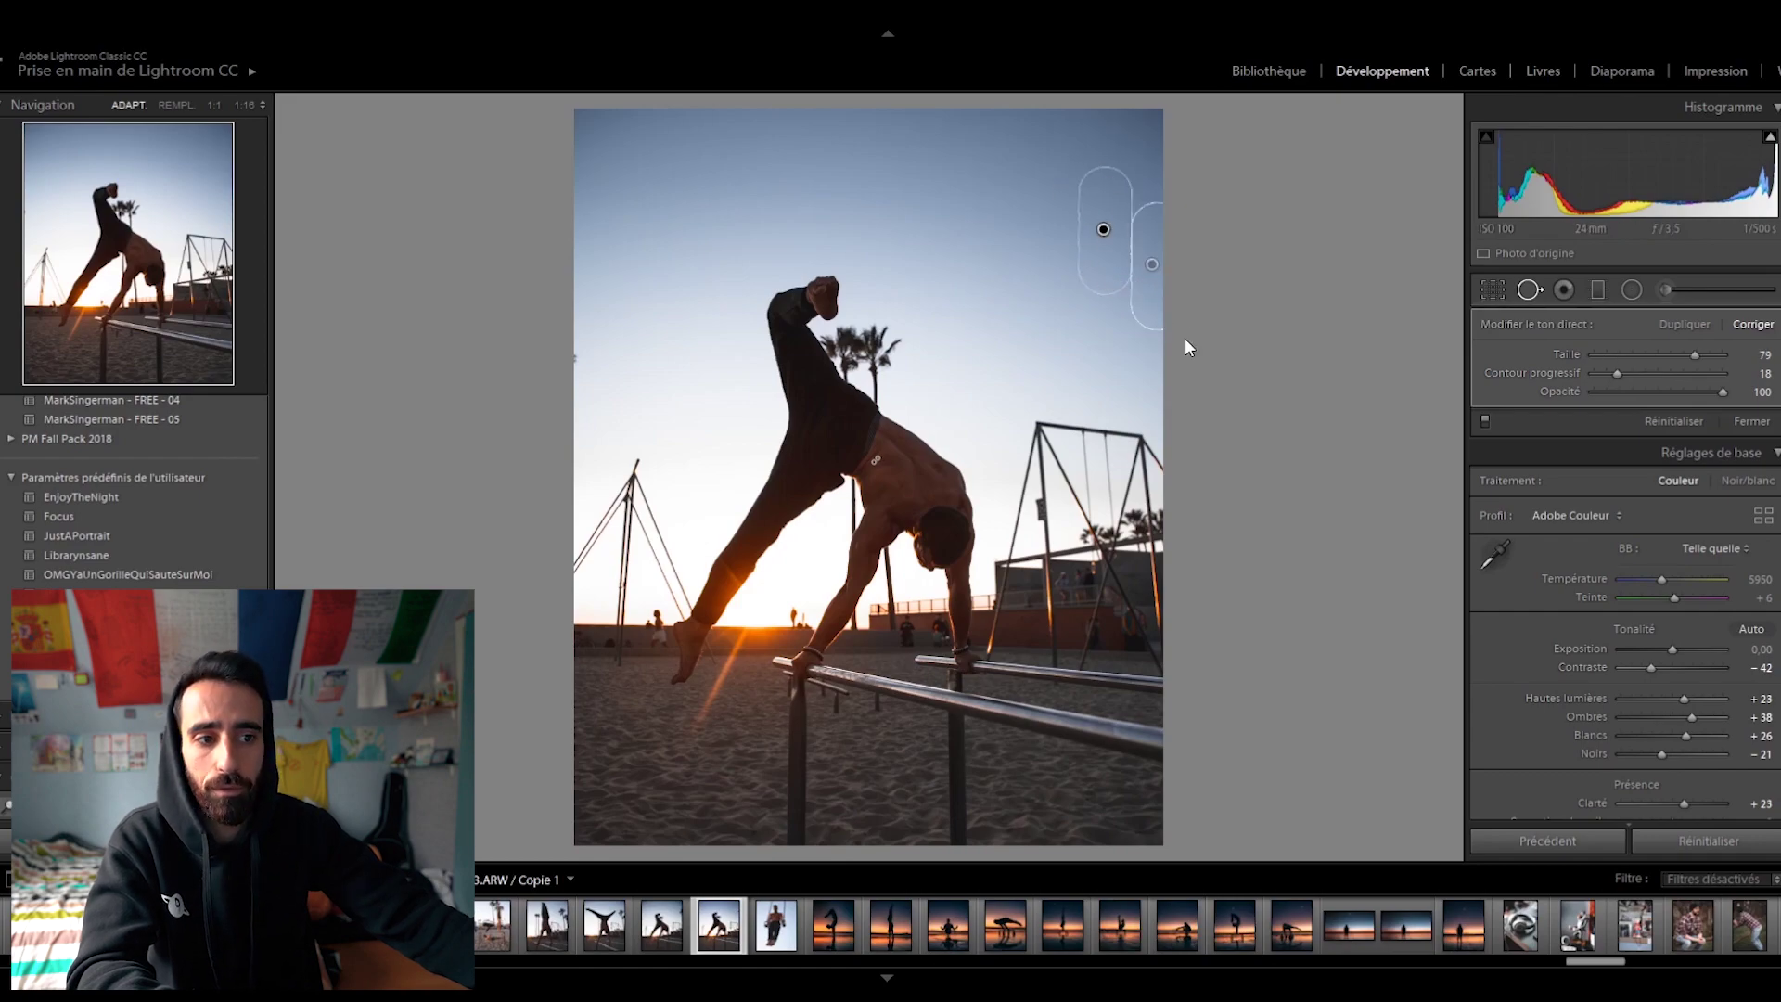
{"action": "left_click", "coordinate": [1531, 290]}
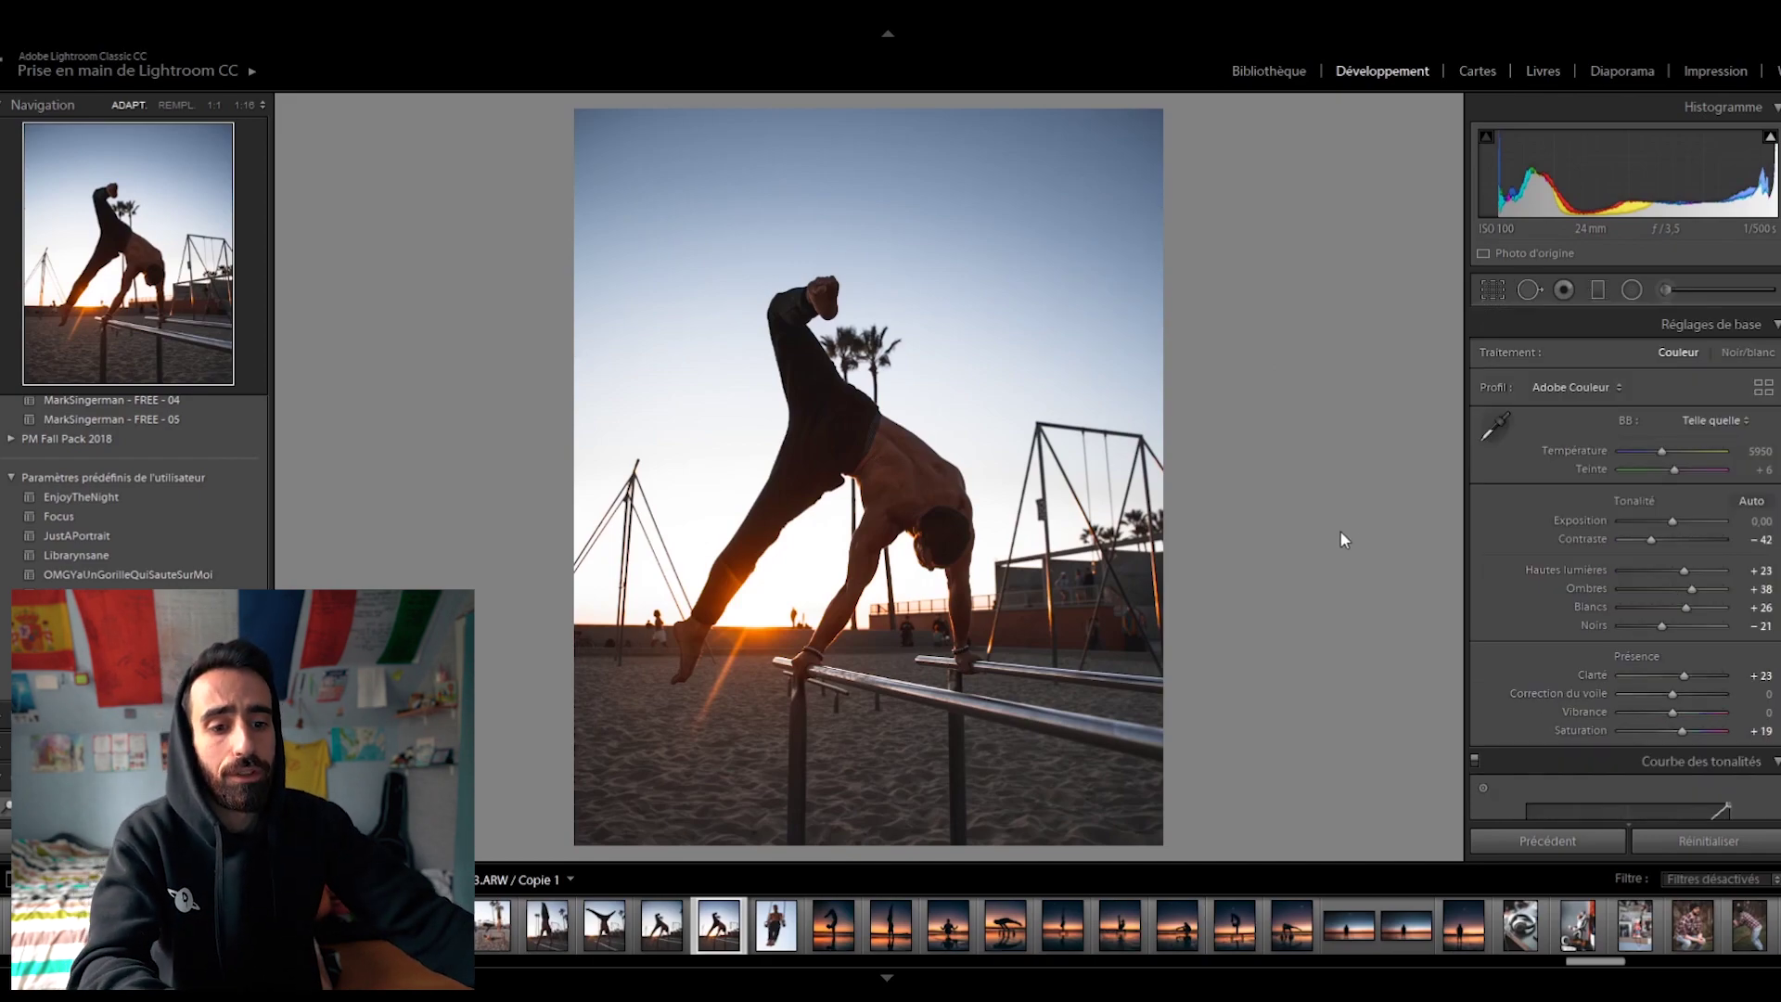
Add an inverted radial filter around the gymnast with feather 100, reset its saturation to 0 and raise its clarity
{"action": "left_click", "coordinate": [1638, 291]}
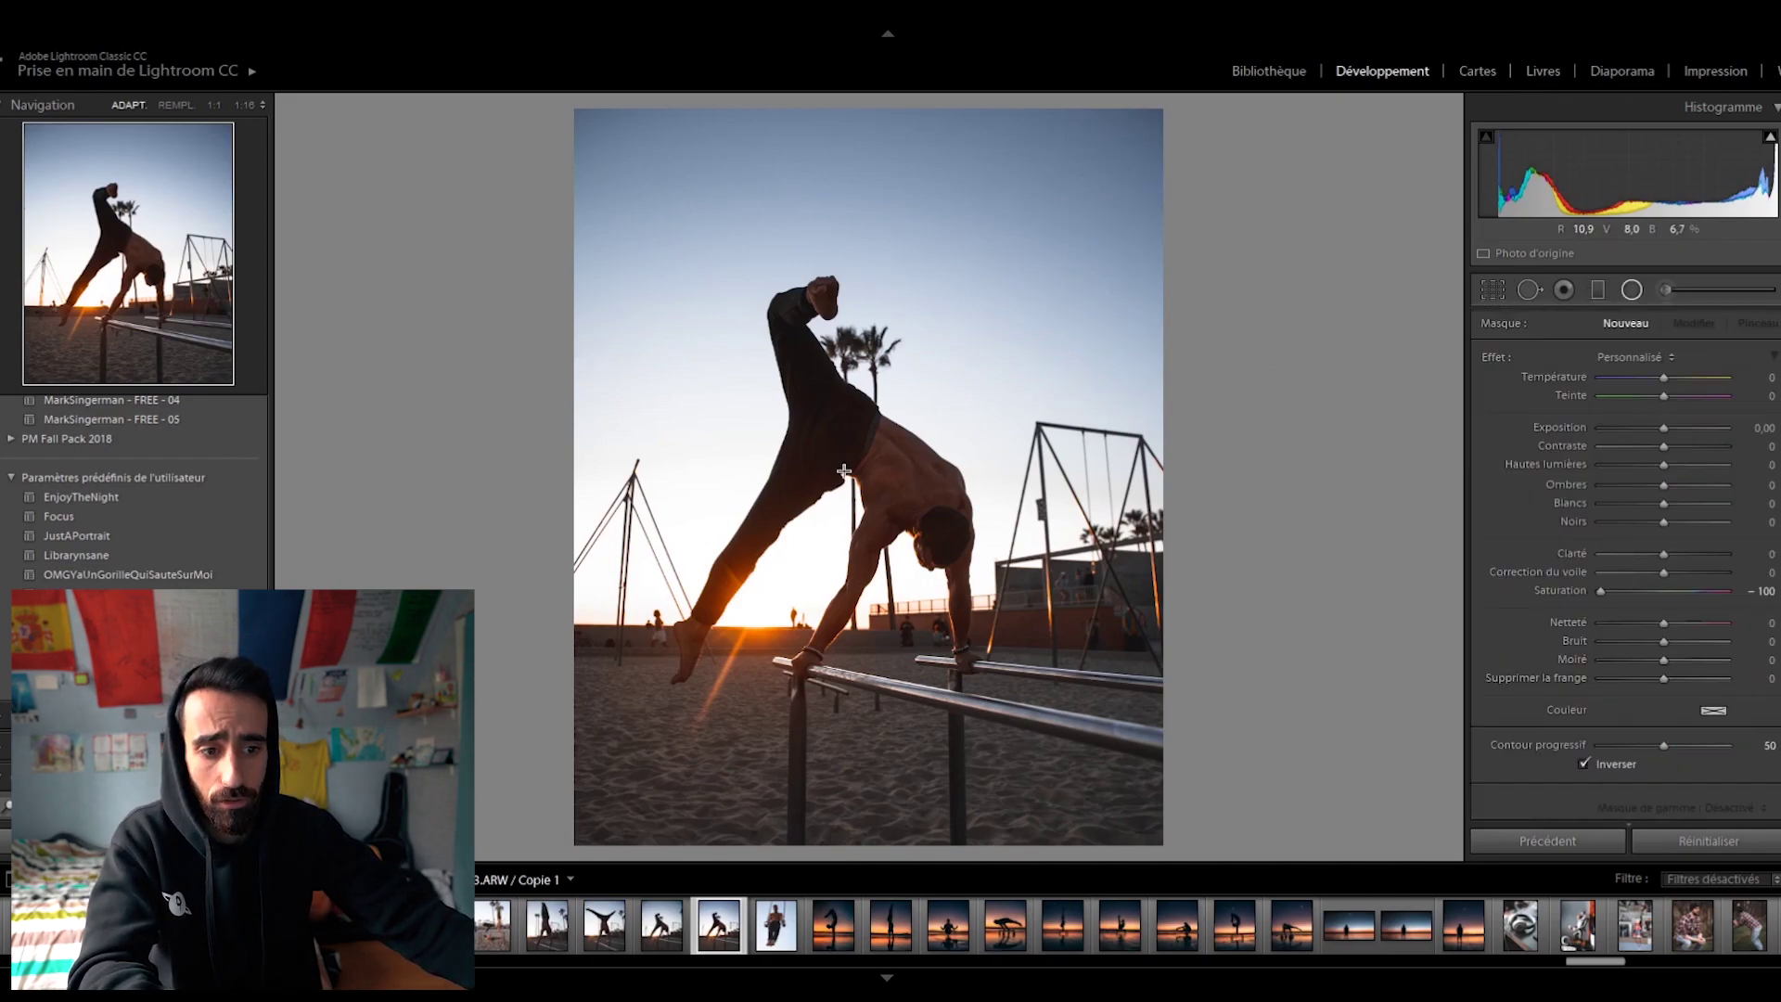
{"action": "left_click_drag", "start_coordinate": [840, 468], "coordinate": [1088, 717]}
{"action": "left_click_drag", "start_coordinate": [989, 605], "coordinate": [982, 634]}
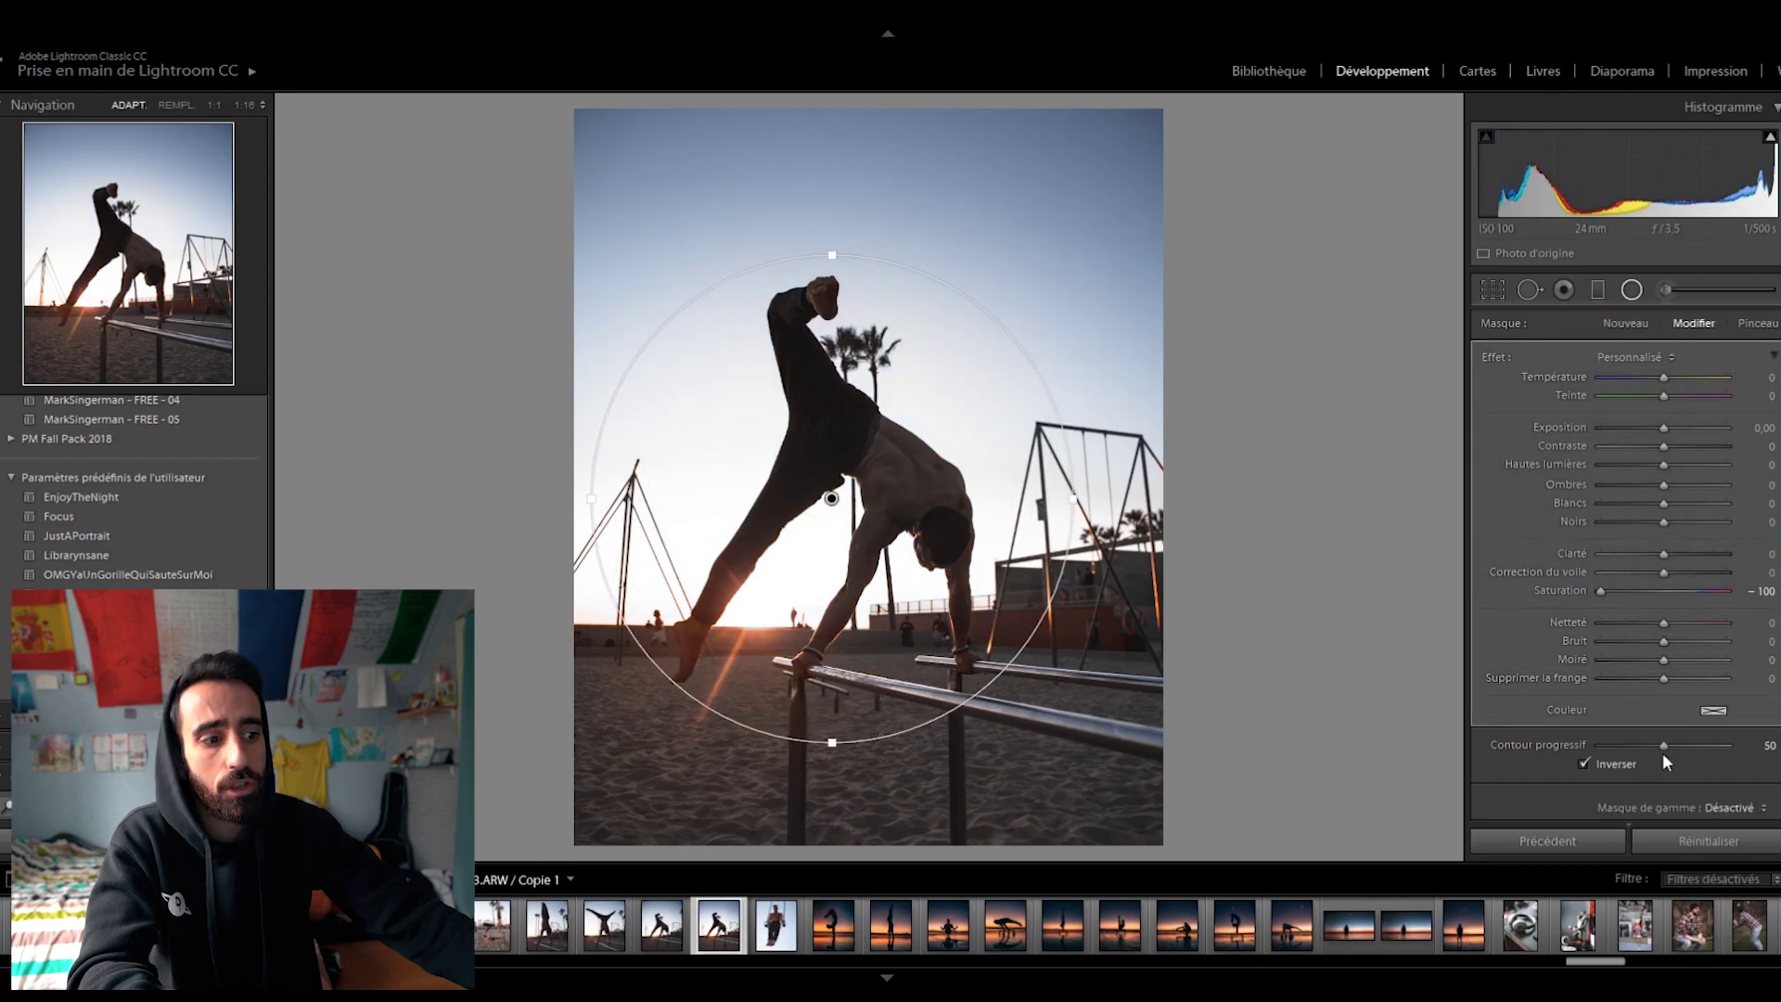
{"action": "left_click_drag", "start_coordinate": [1673, 743], "coordinate": [1766, 752]}
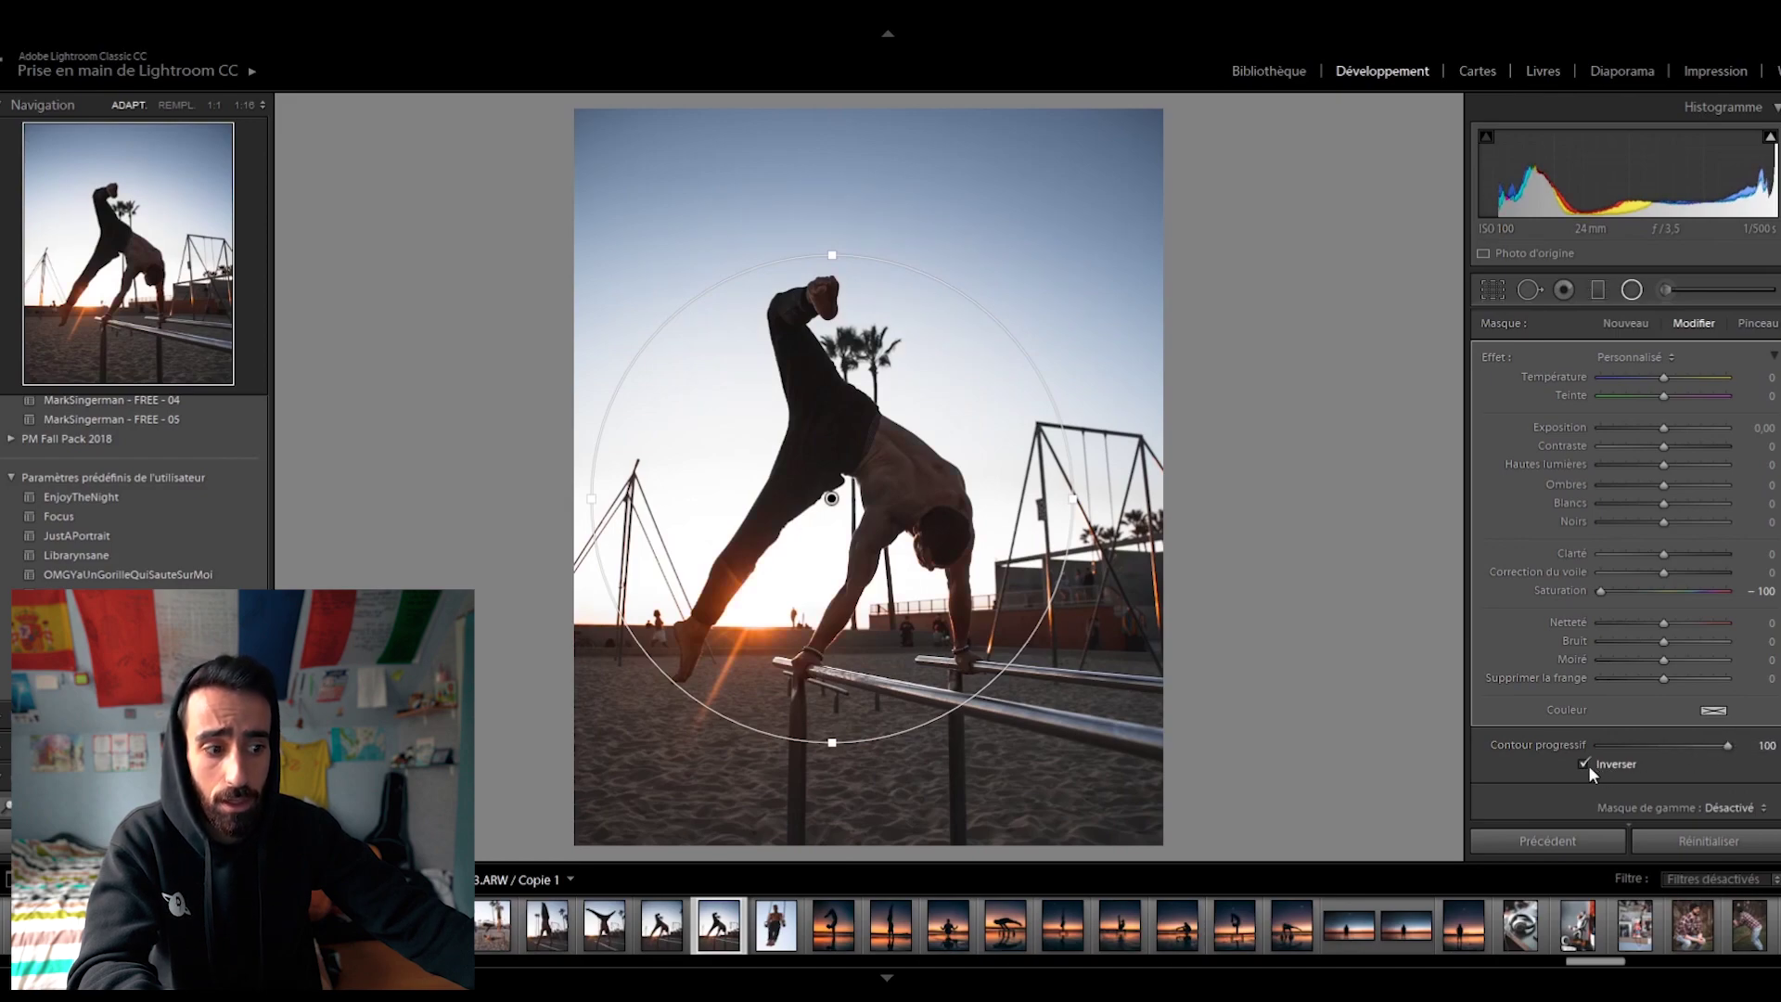
{"action": "double_click", "coordinate": [1600, 590]}
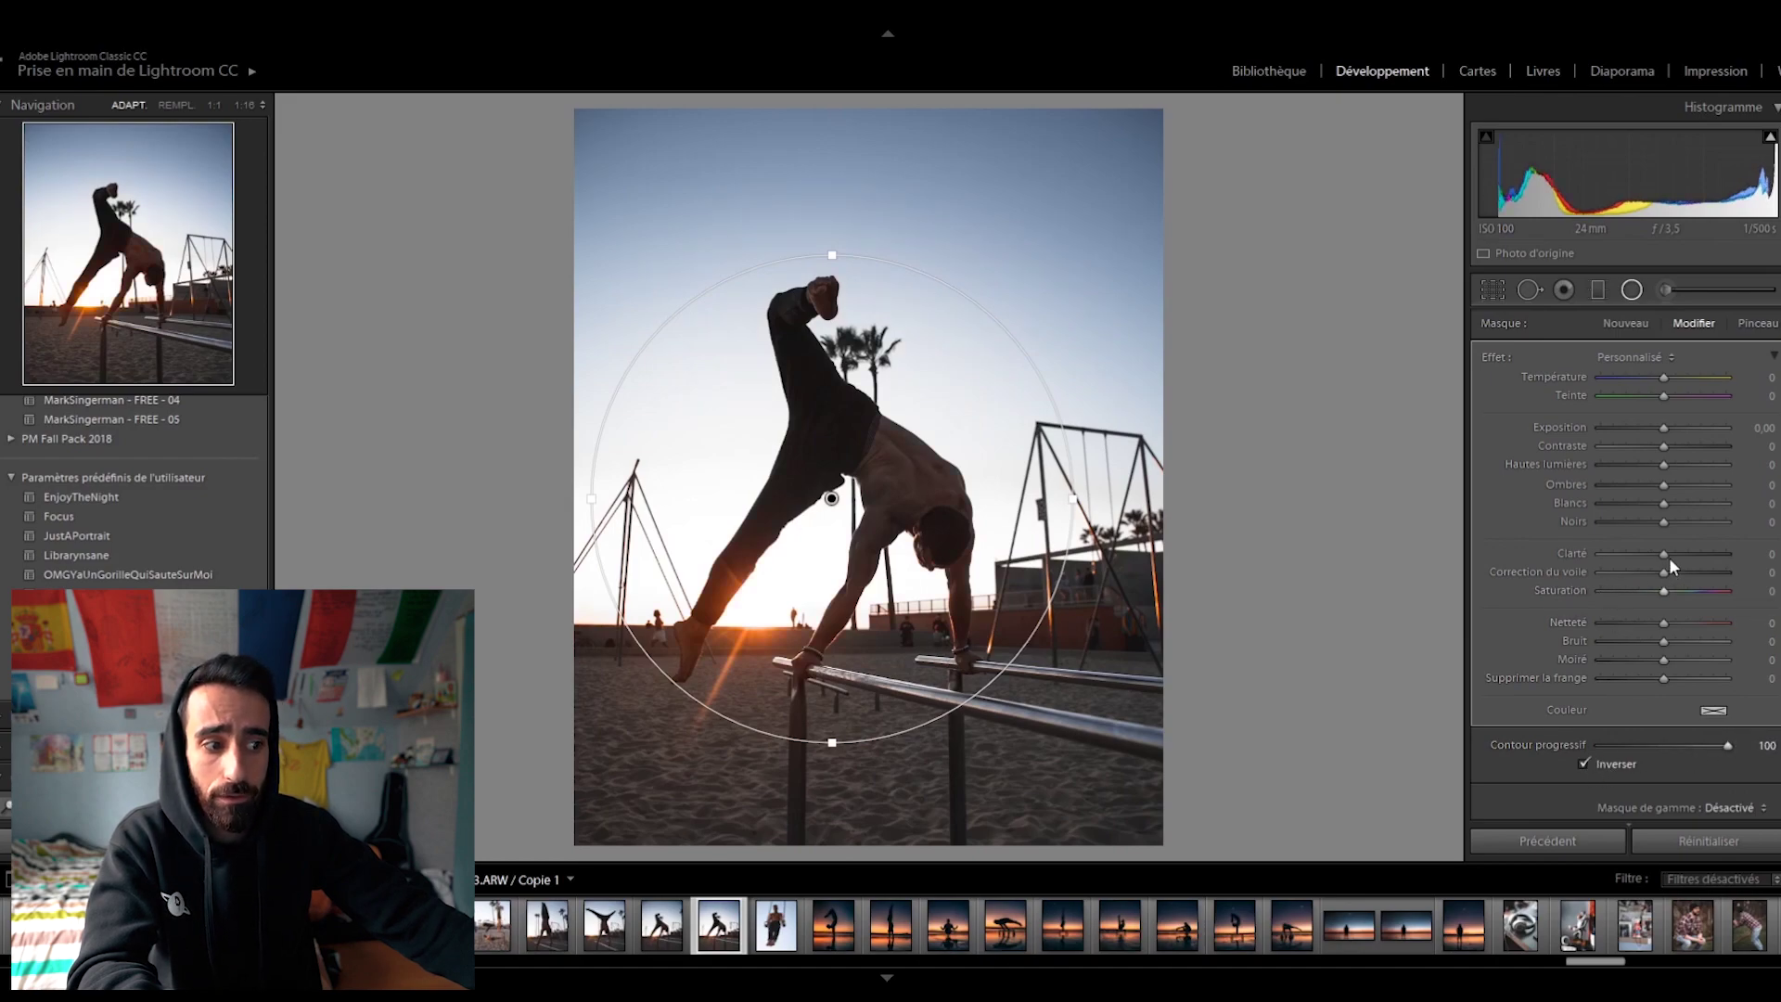
{"action": "left_click_drag", "start_coordinate": [1667, 553], "coordinate": [1696, 554]}
Add a second radial filter around the gymnast with feather 100 and its inversion turned off
{"action": "left_click", "coordinate": [1624, 323]}
{"action": "left_click_drag", "start_coordinate": [807, 488], "coordinate": [817, 737]}
{"action": "left_click_drag", "start_coordinate": [1653, 744], "coordinate": [1745, 747]}
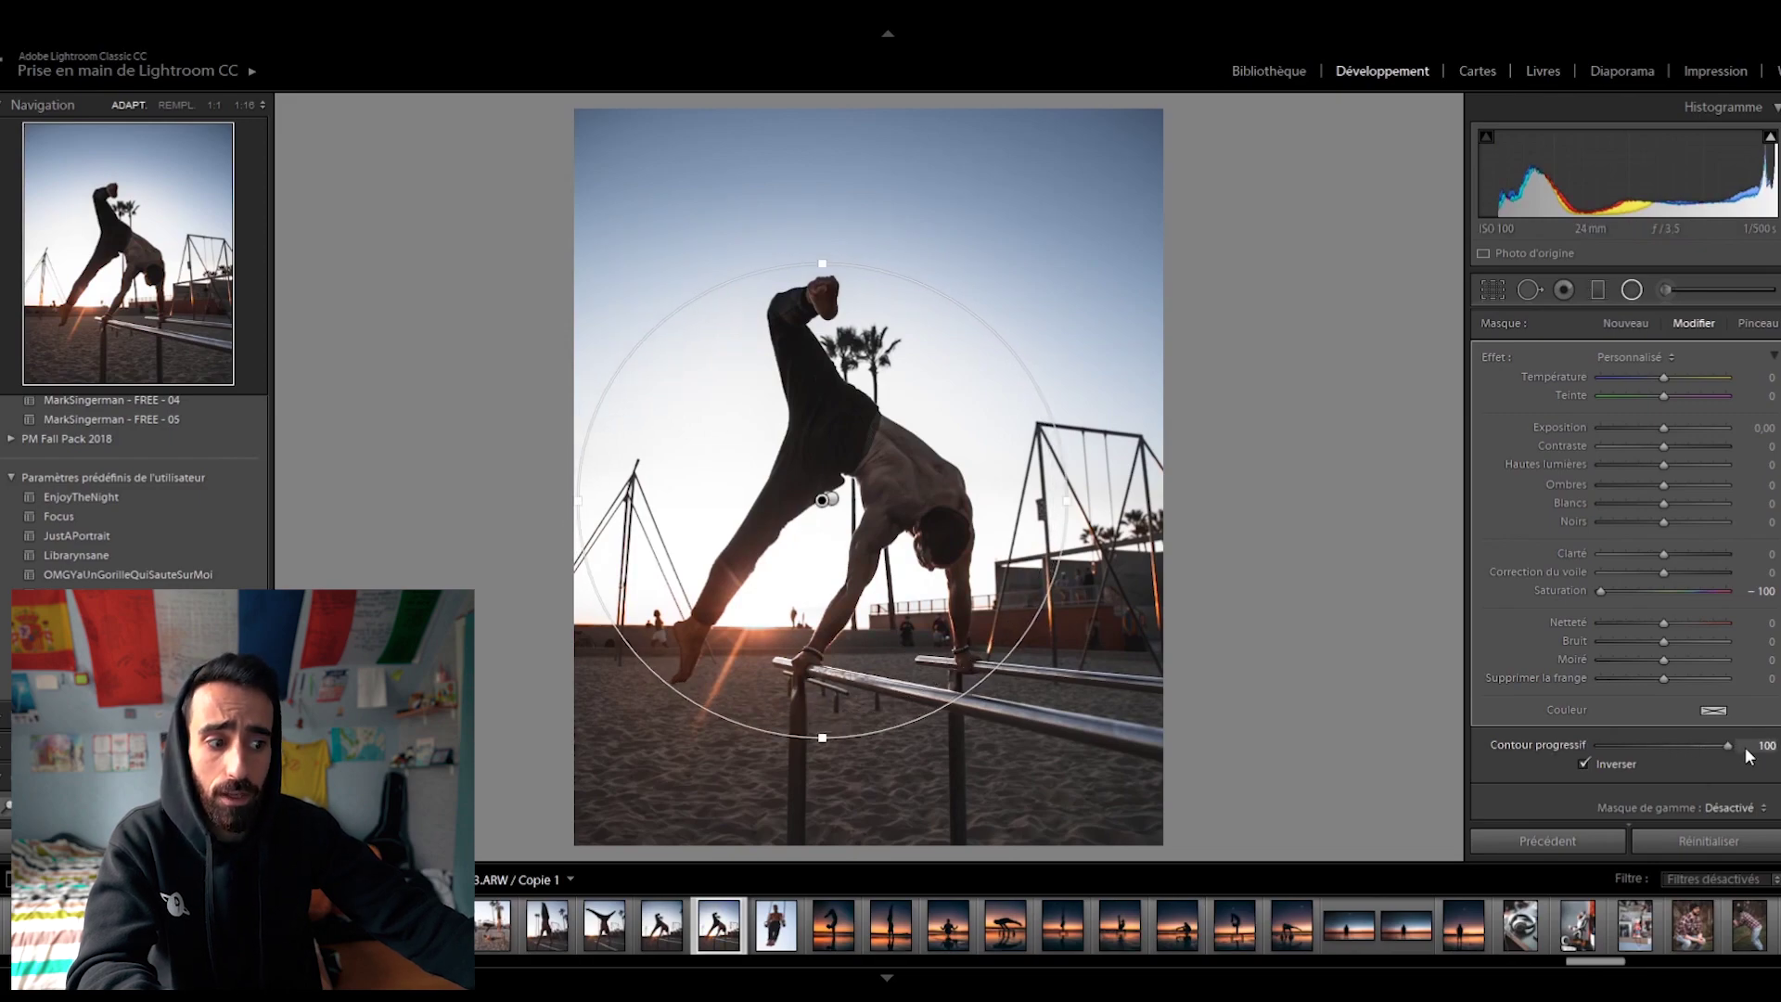
{"action": "left_click", "coordinate": [1585, 763]}
Reset the second radial filter's saturation to 0, set its clarity to −26 and compare the photo before and after
{"action": "left_click_drag", "start_coordinate": [1599, 591], "coordinate": [1601, 592]}
{"action": "double_click", "coordinate": [1602, 591]}
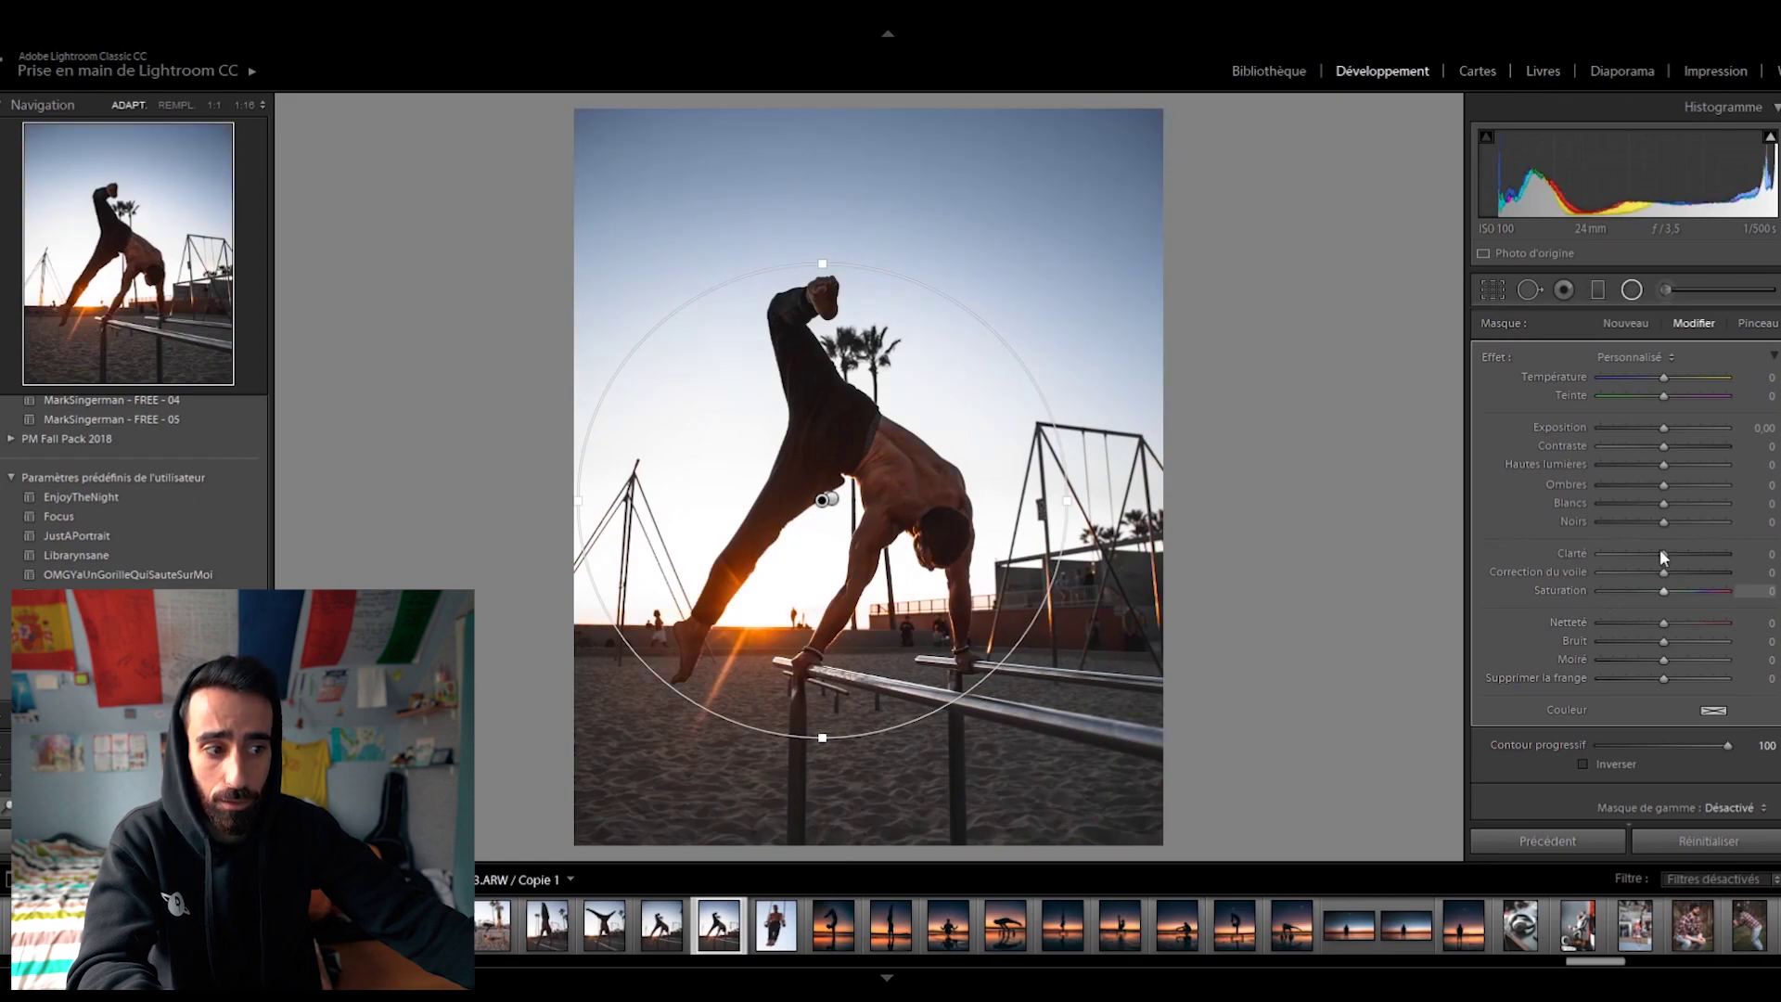
{"action": "left_click_drag", "start_coordinate": [1662, 551], "coordinate": [1646, 551]}
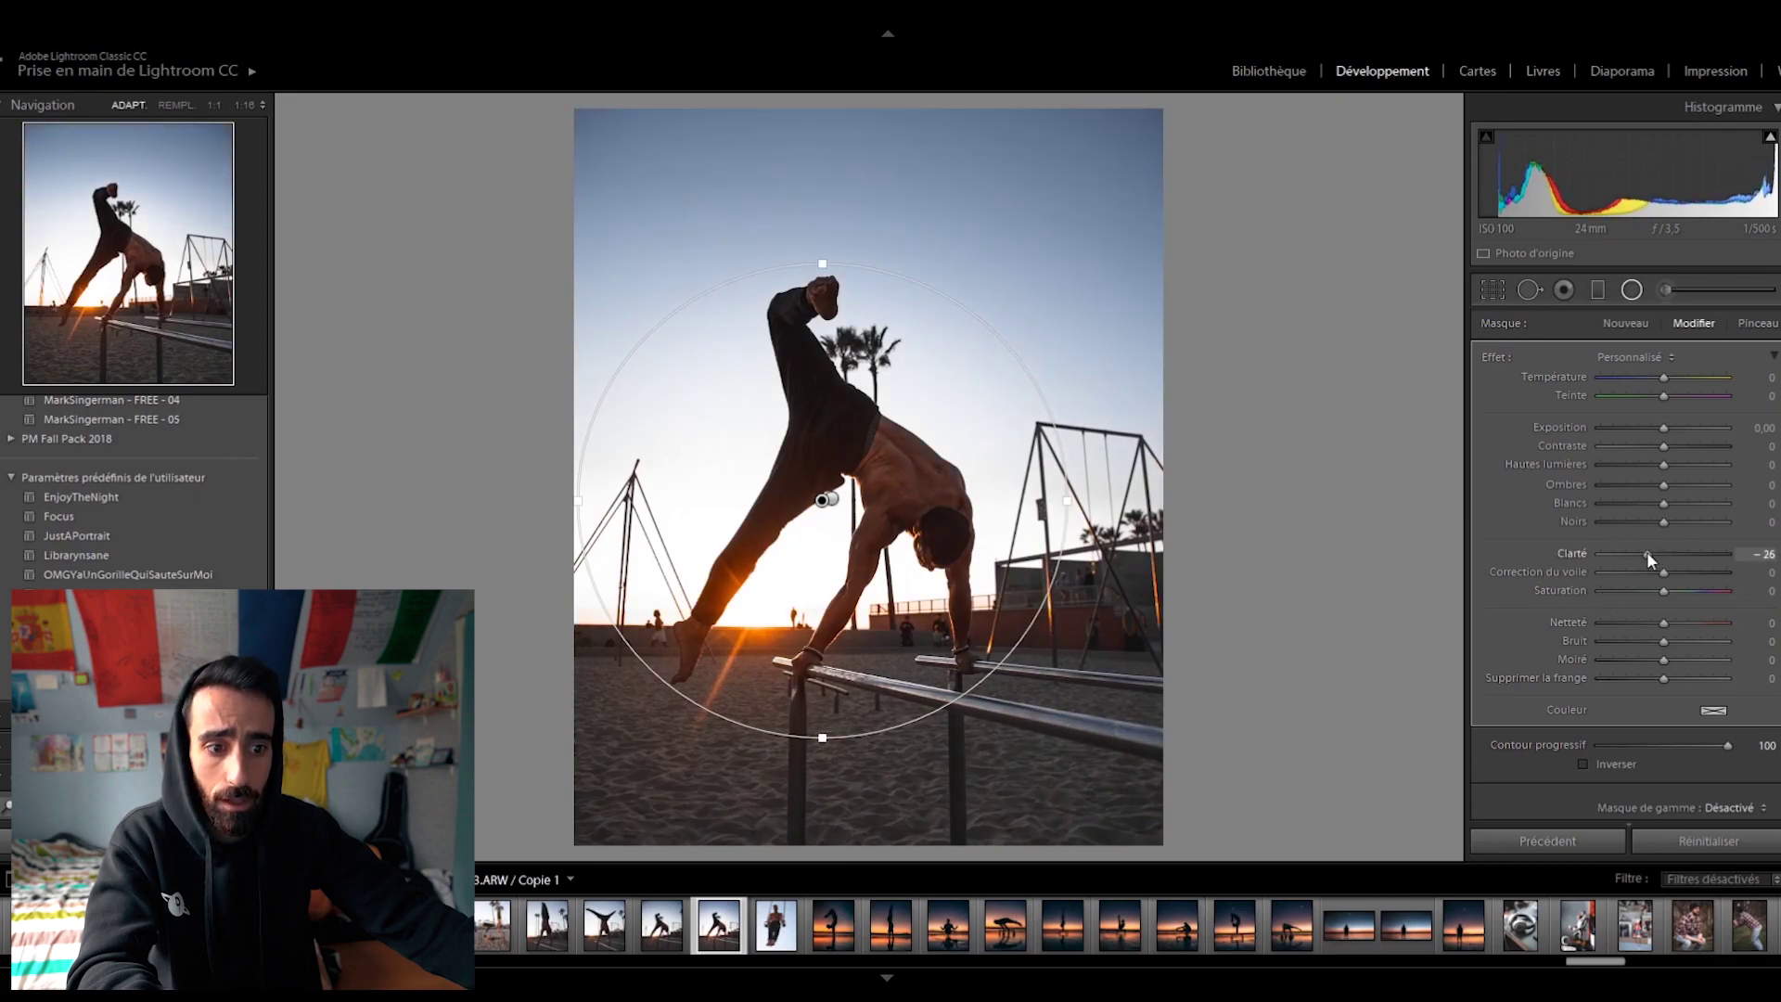
{"action": "left_click", "coordinate": [1632, 291]}
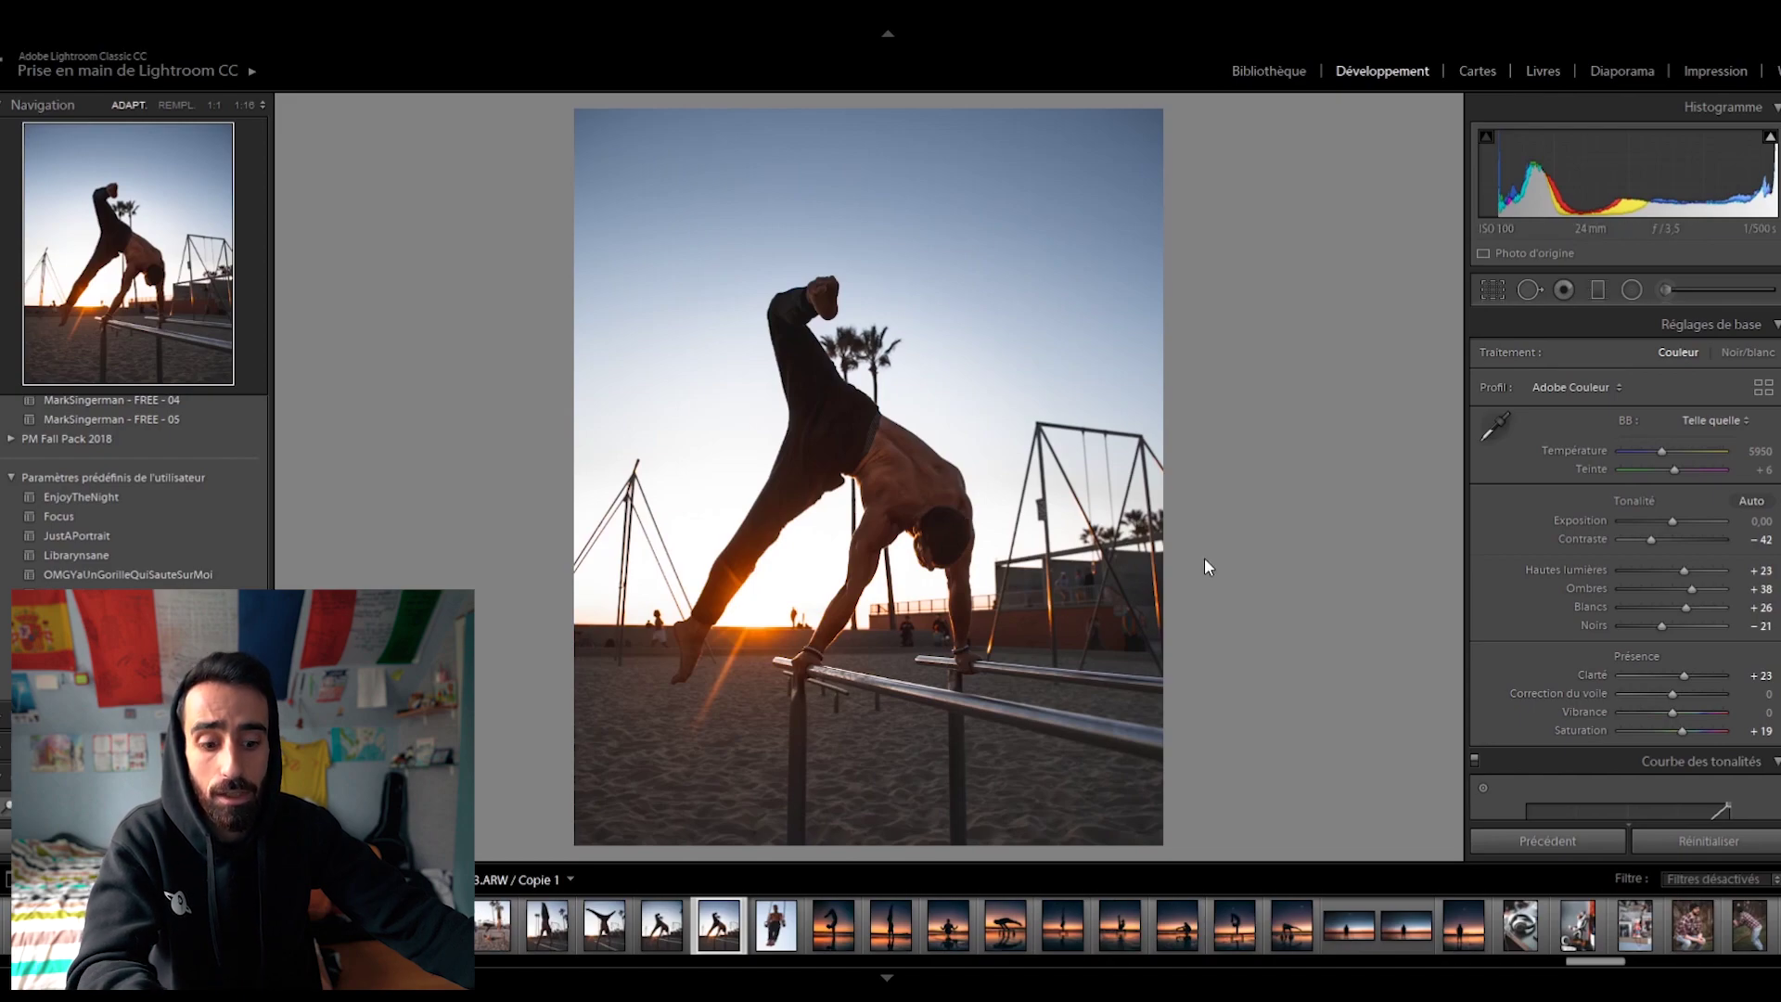
{"action": "key", "text": "y"}
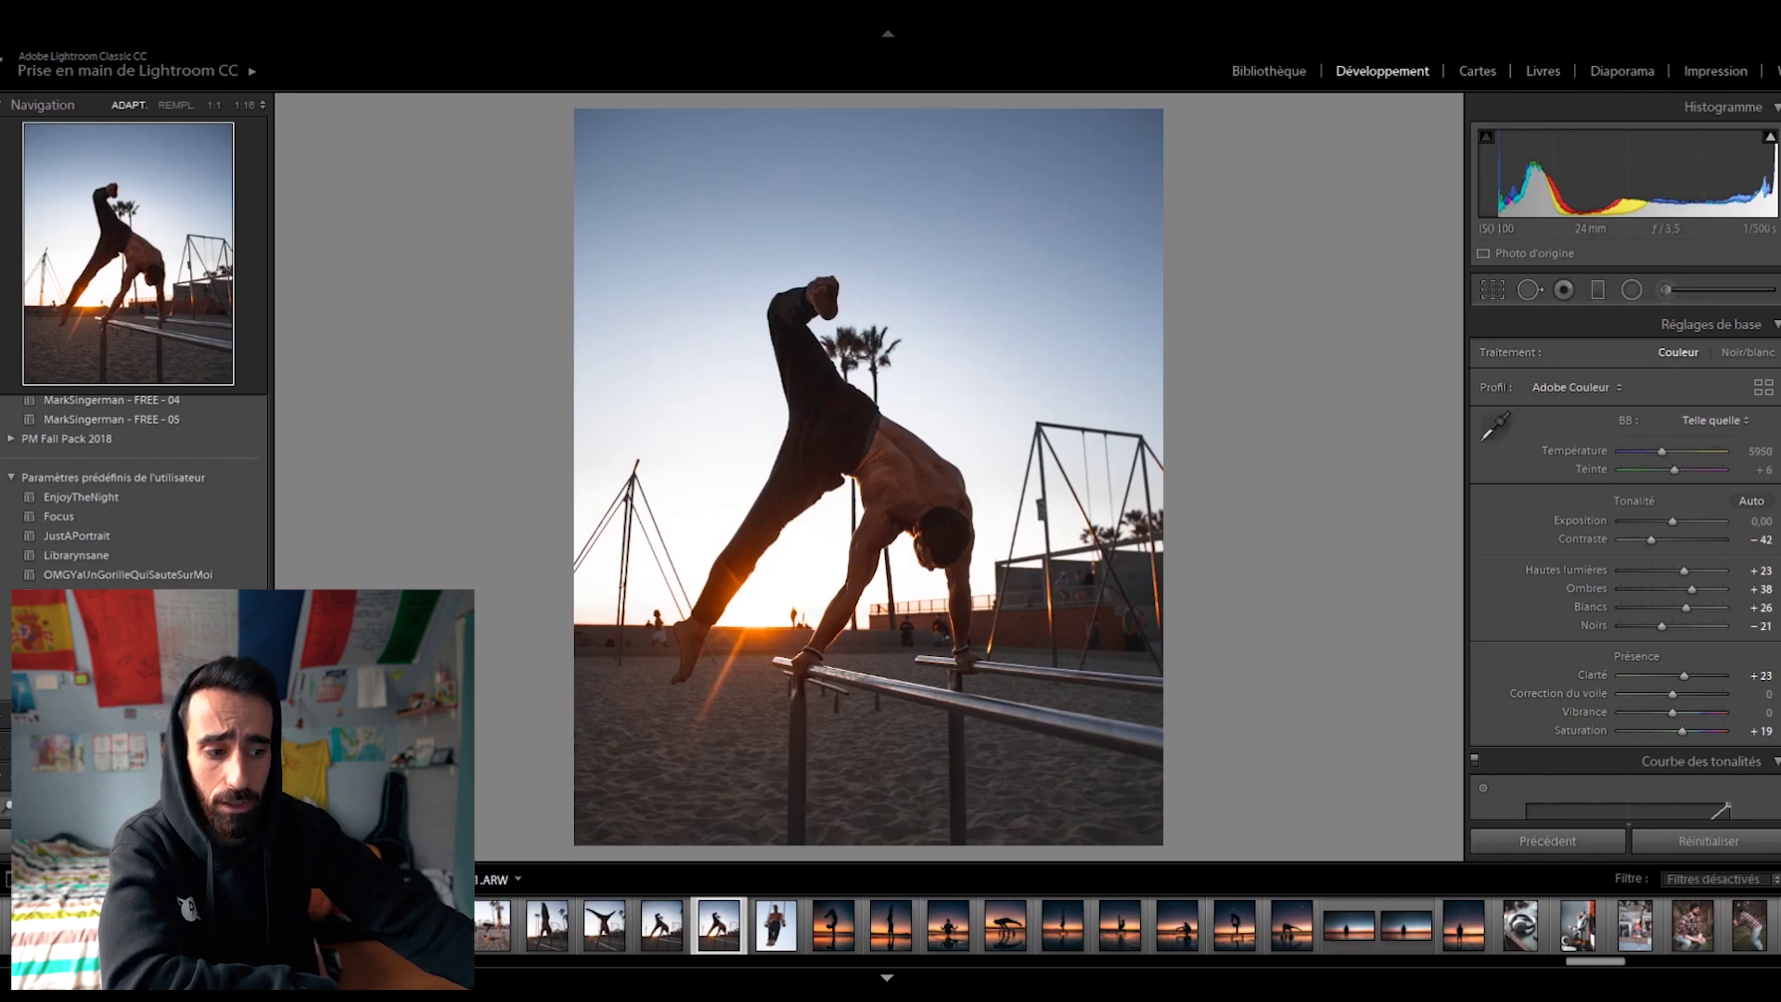
Apply the user preset OMGYaUnGorilleQuiSauteSurMoi to the photo of the laughing man in a plaid shirt and compare before and after
{"action": "scroll", "coordinate": [1573, 960], "scroll_direction": "down", "scroll_amount": 5}
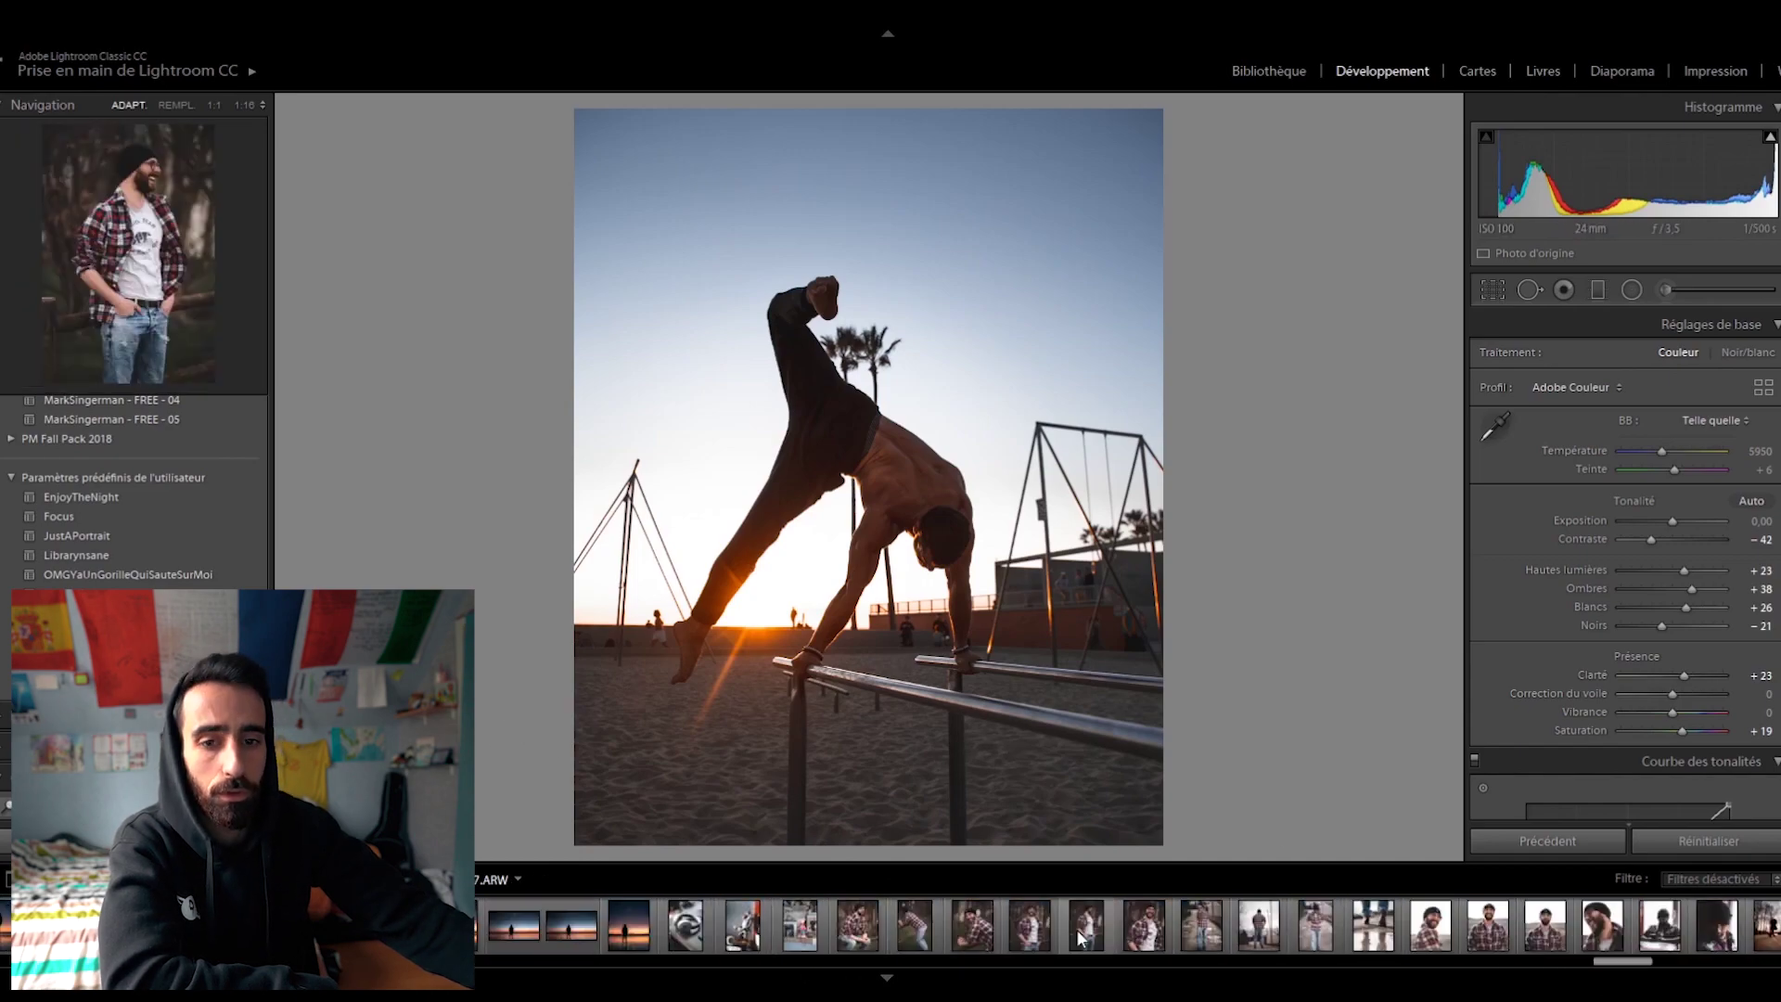
{"action": "left_click", "coordinate": [1078, 927]}
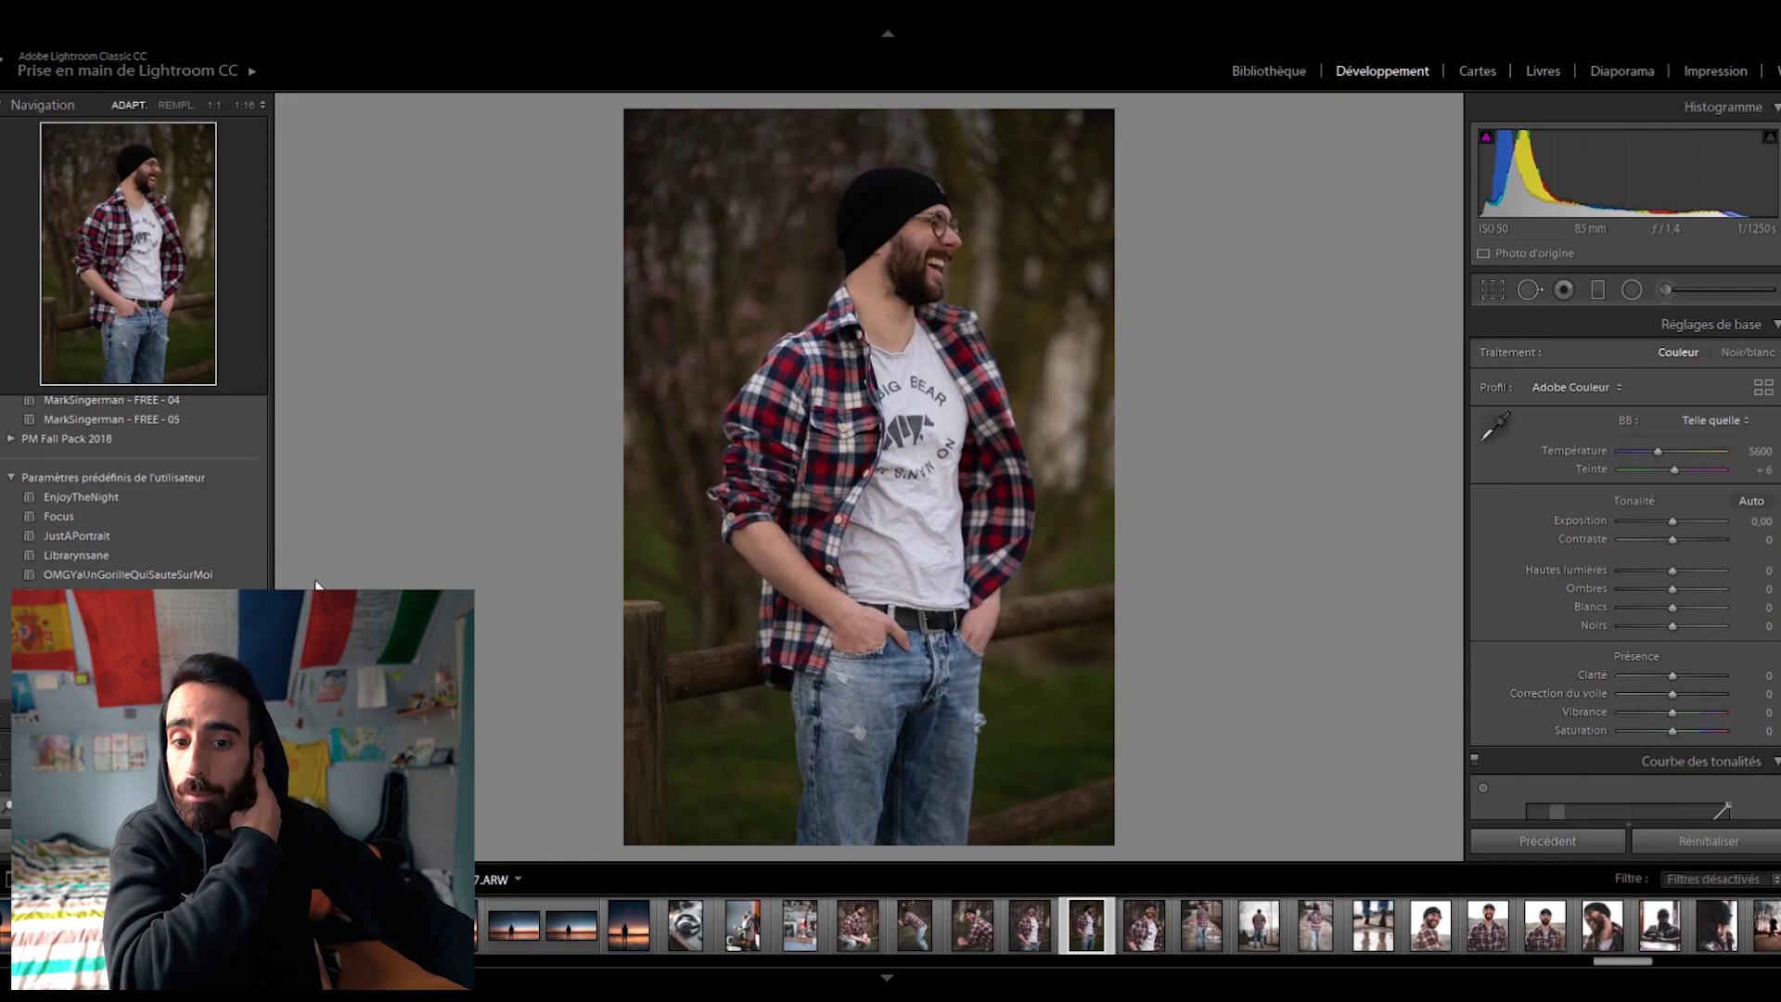
{"action": "left_click", "coordinate": [239, 574]}
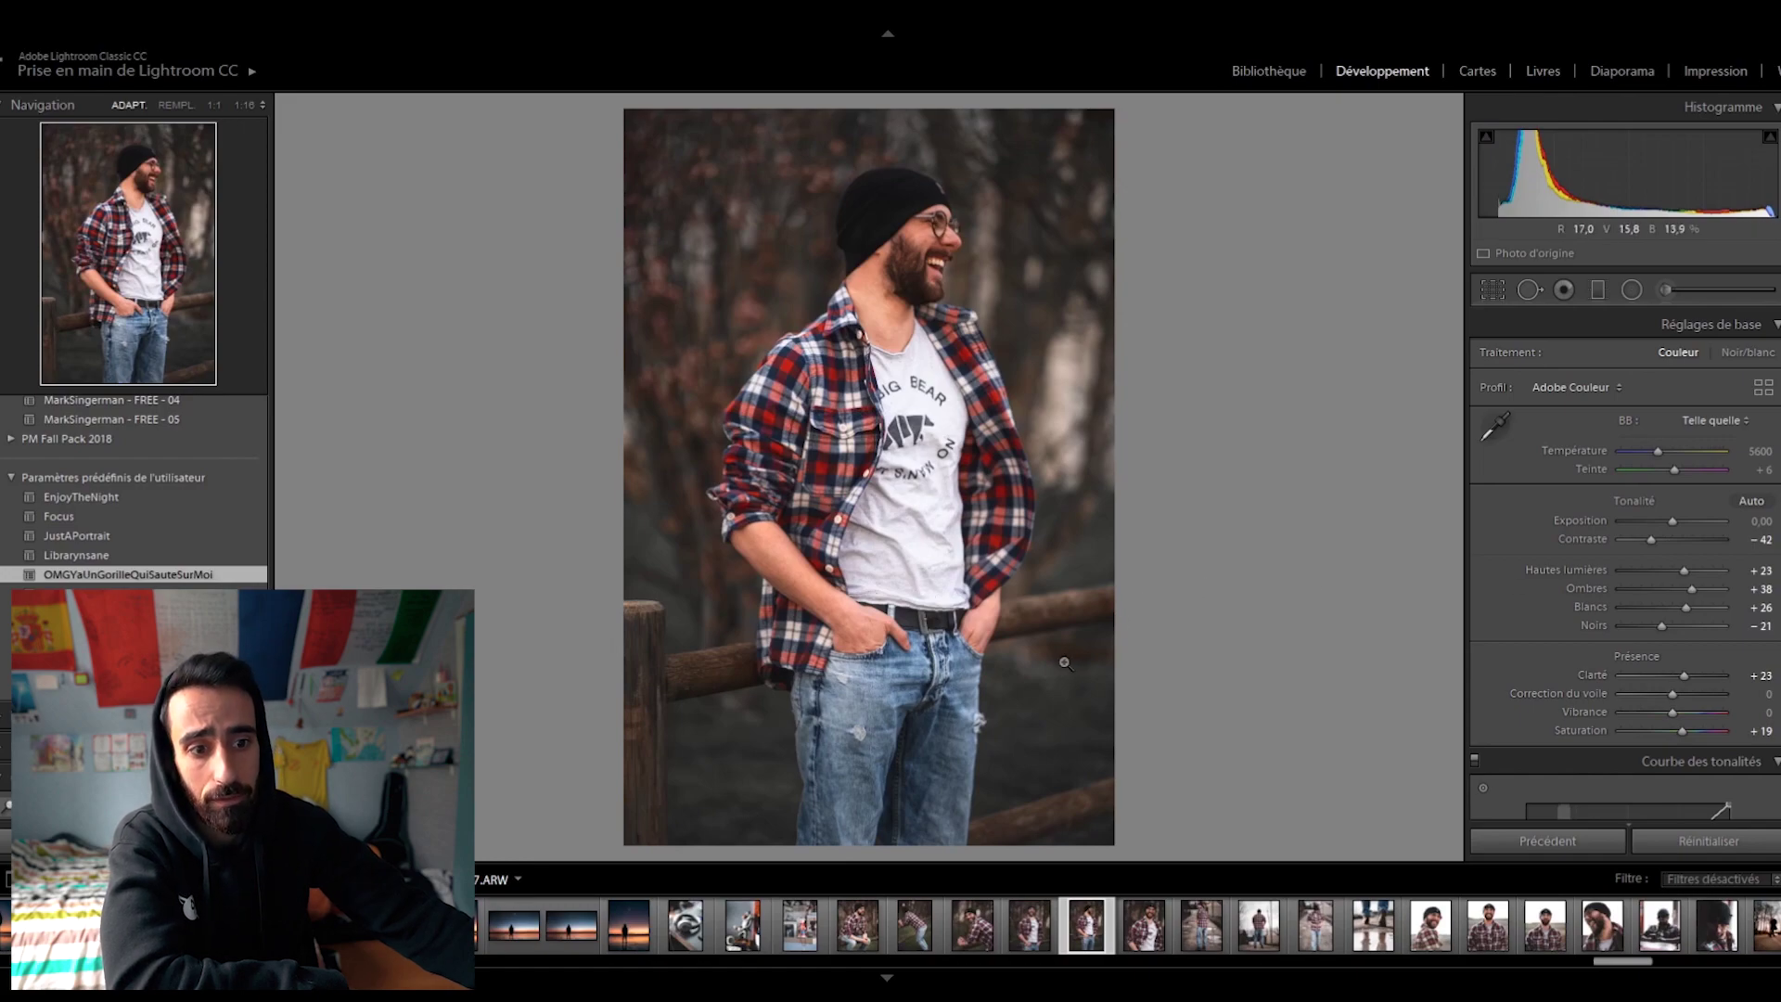
{"action": "key", "text": "y"}
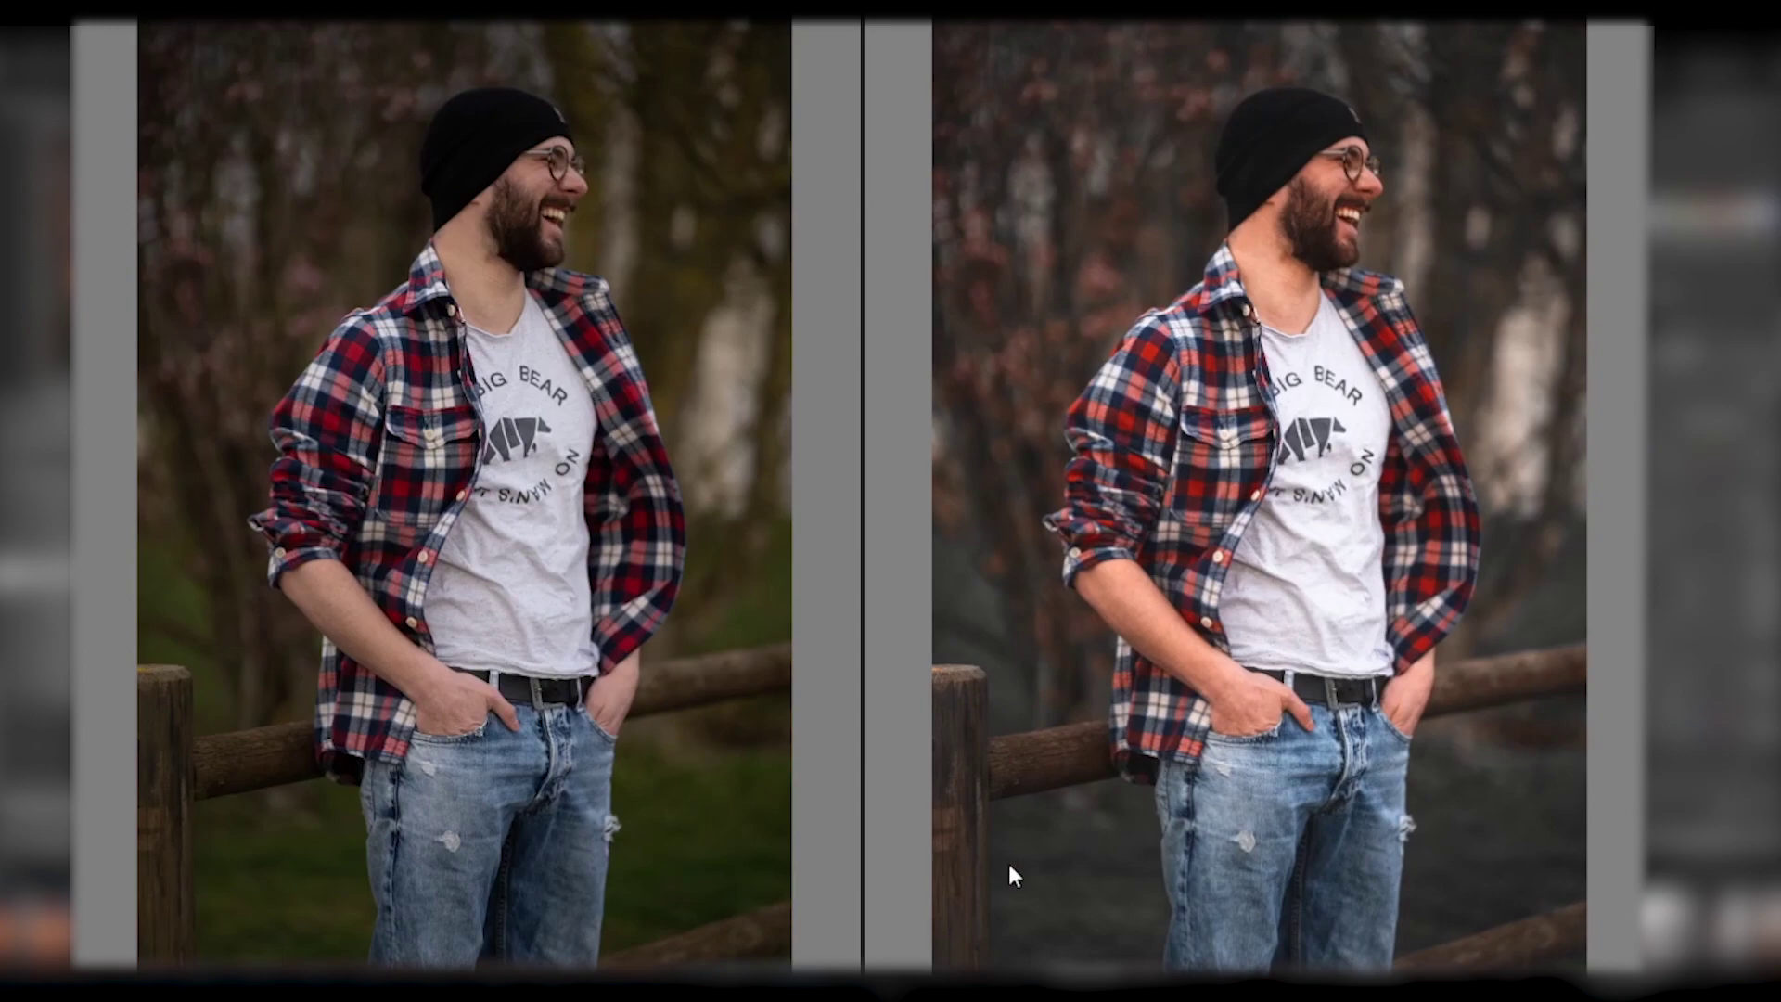
{"action": "key", "text": "y"}
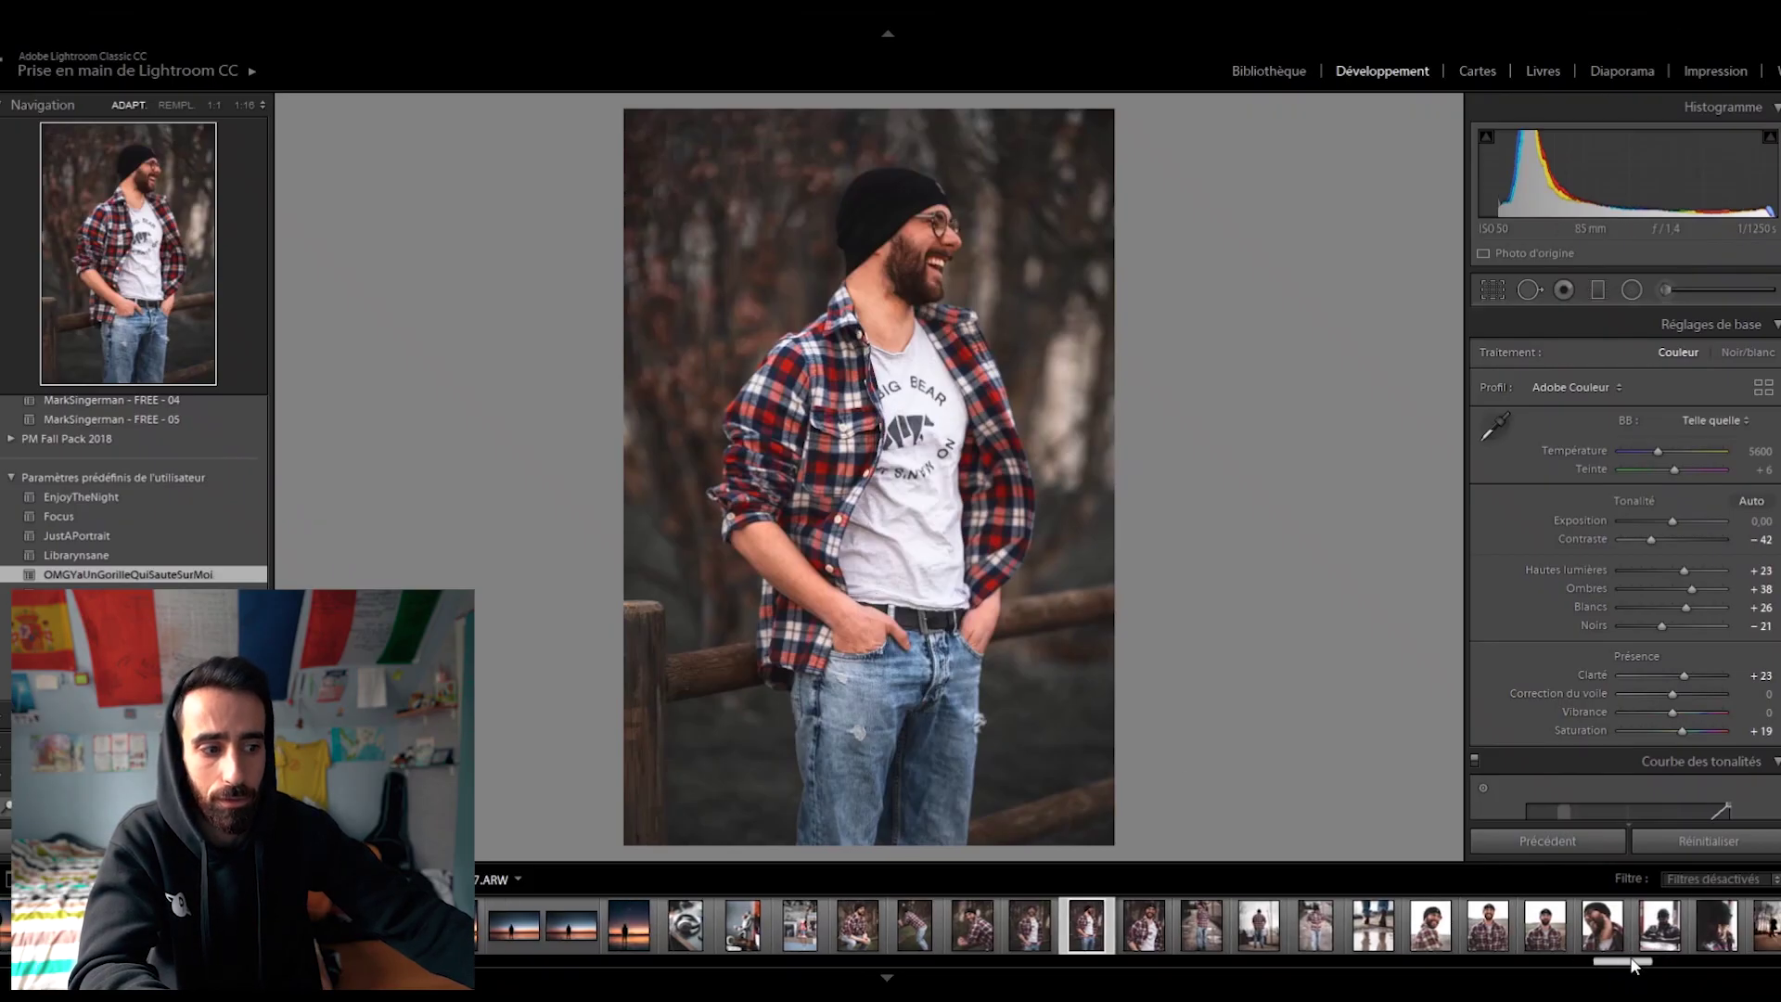
Apply the user preset OMGYaUnGorilleQuiSauteSurMoi to the street handstand photo and compare it before and after
{"action": "left_click_drag", "start_coordinate": [1635, 965], "coordinate": [1658, 966]}
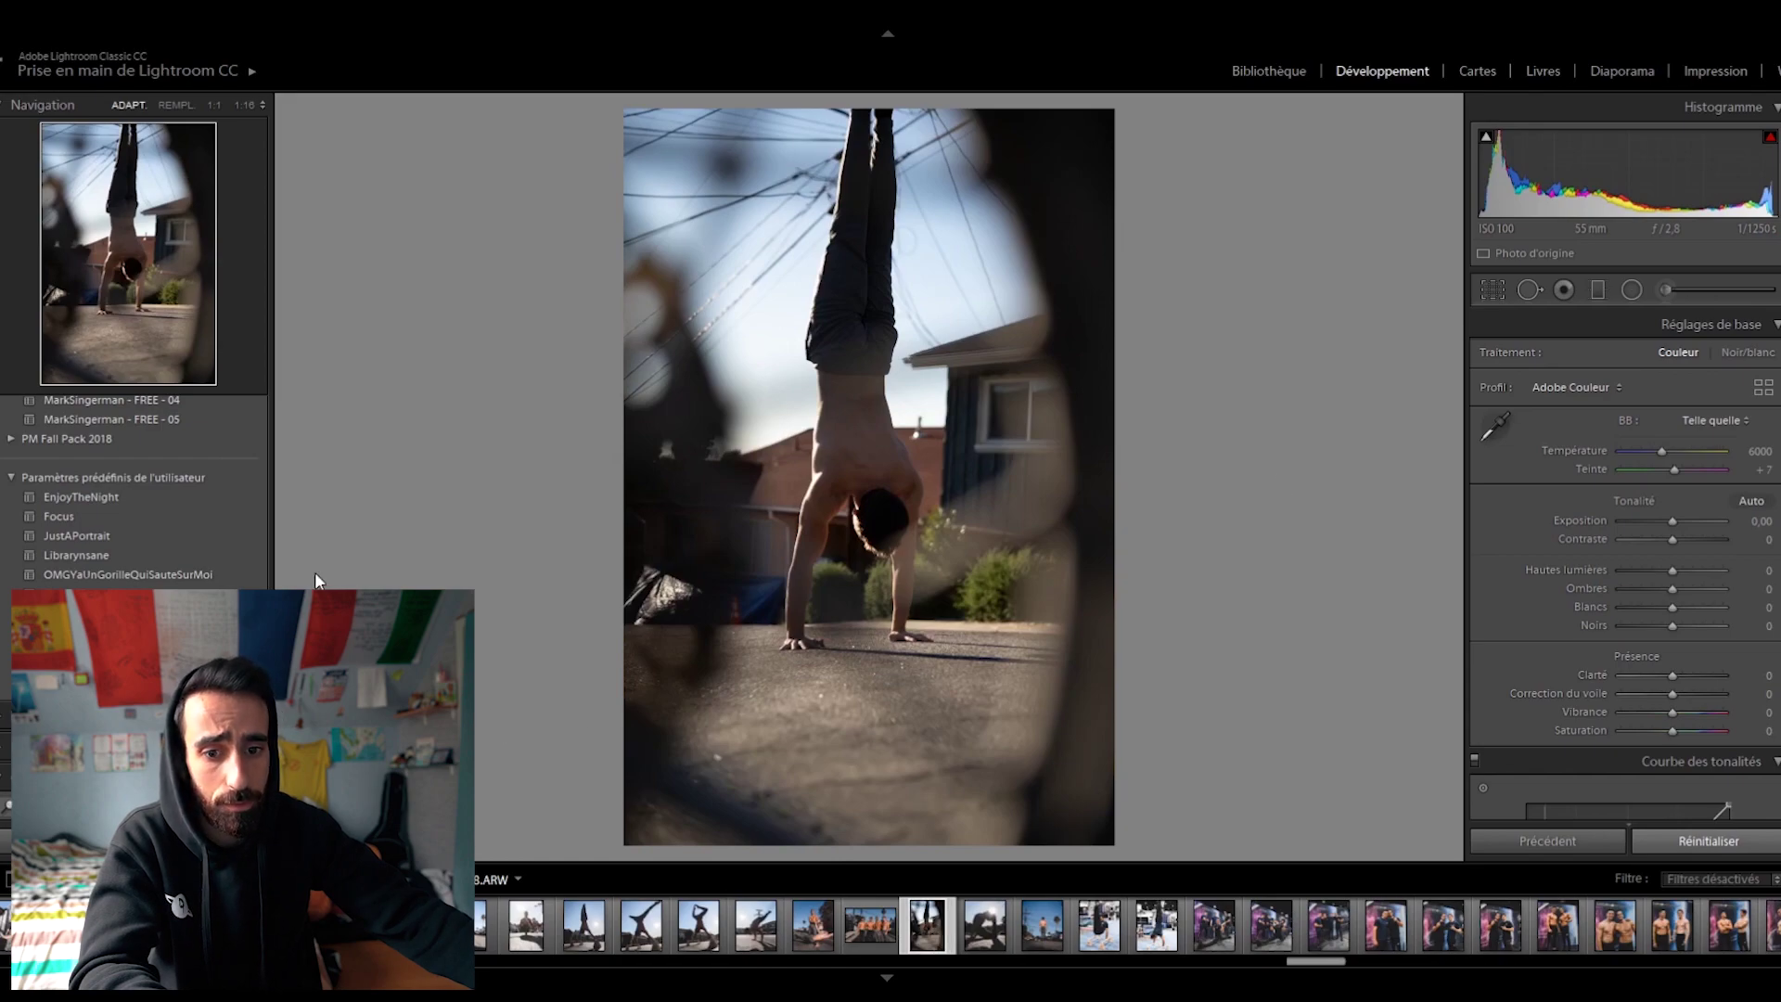
{"action": "left_click", "coordinate": [230, 575]}
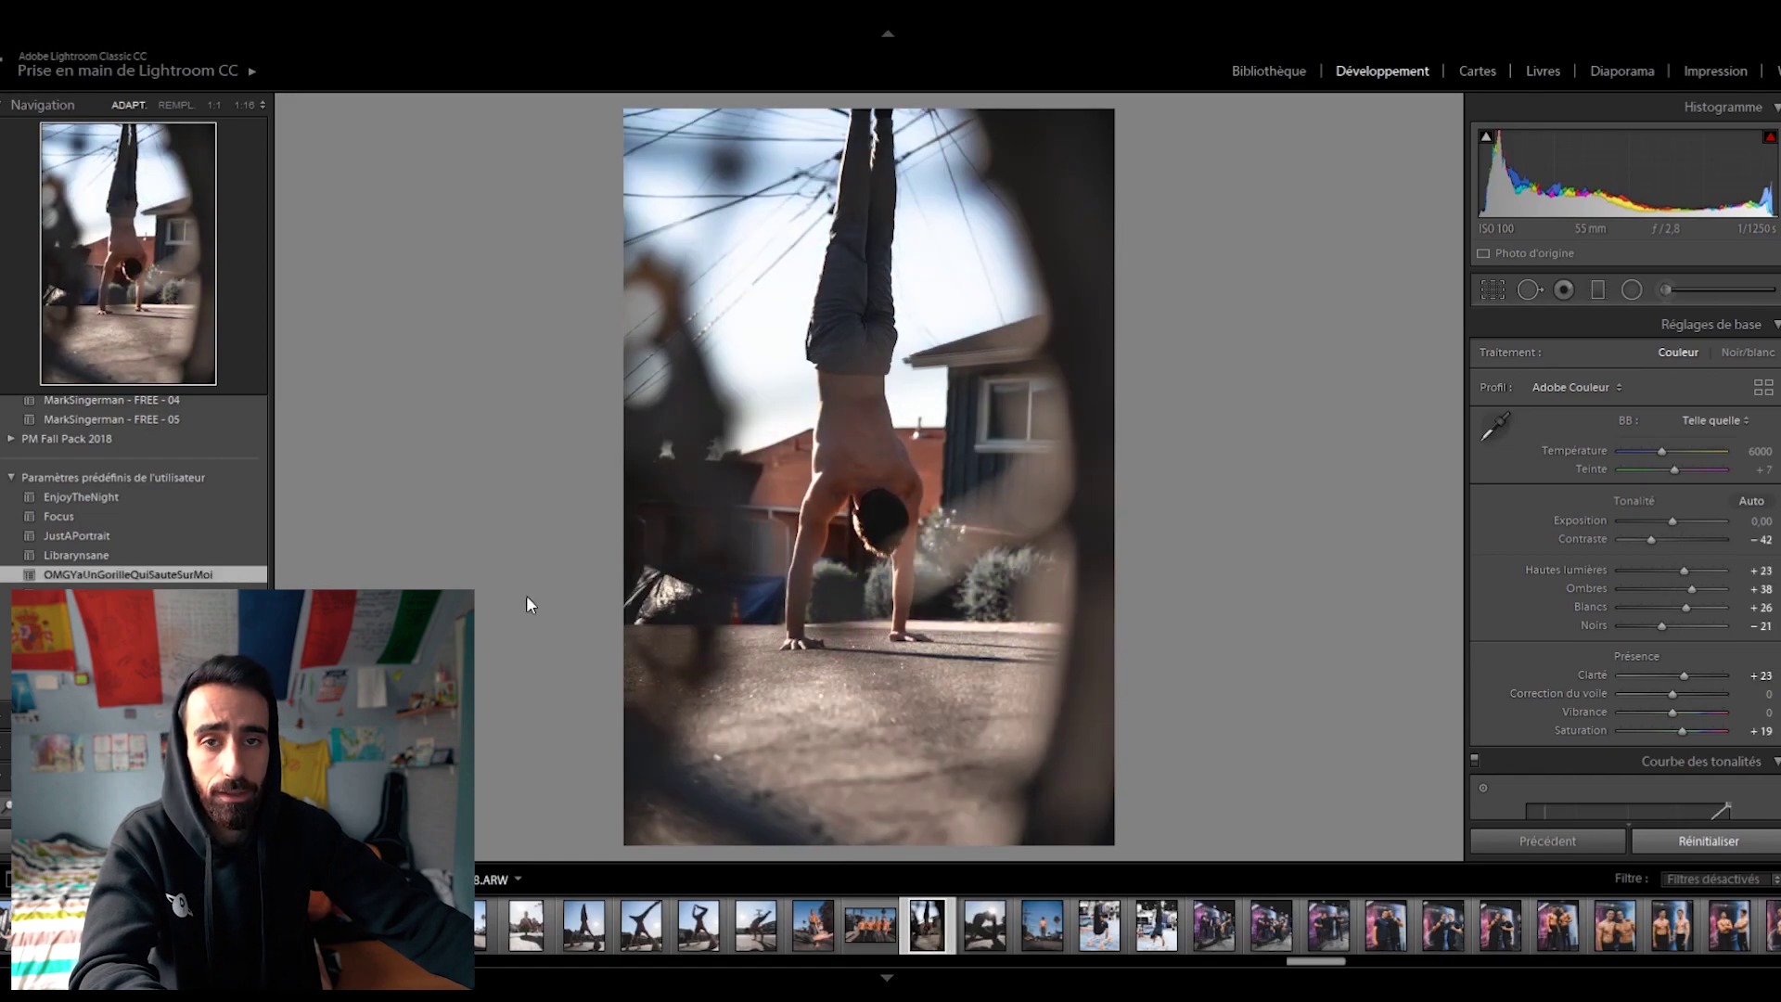
{"action": "key", "text": "y"}
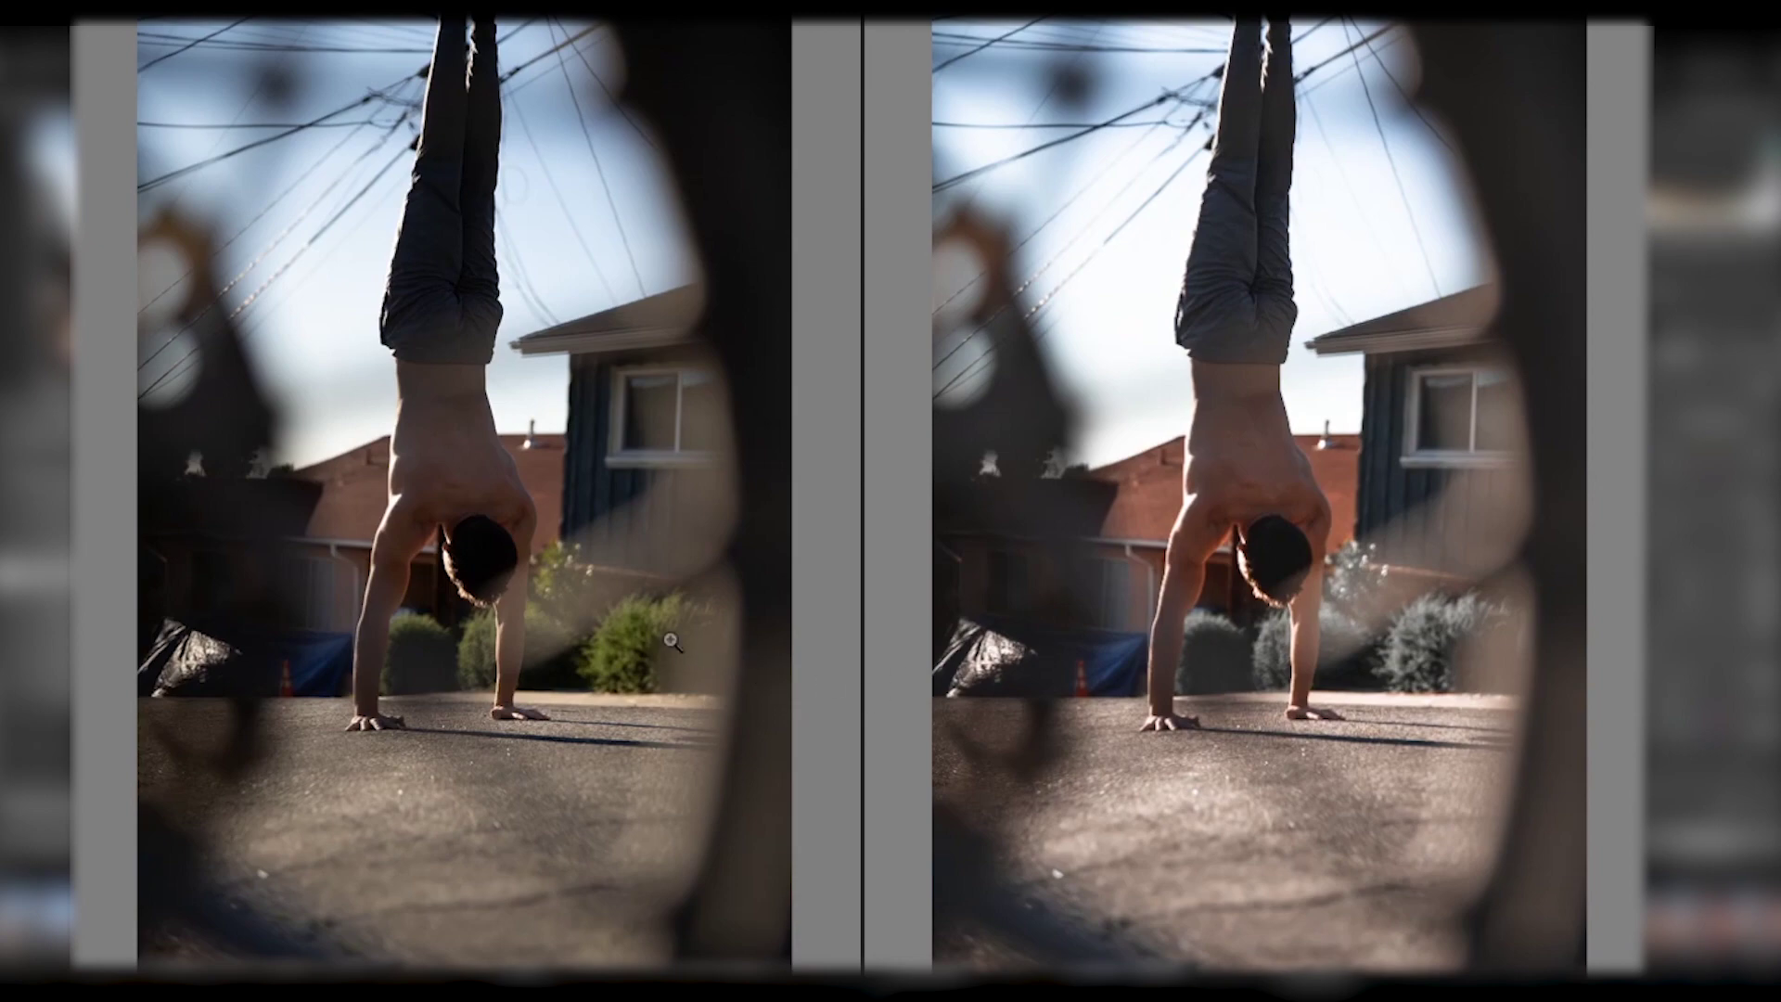